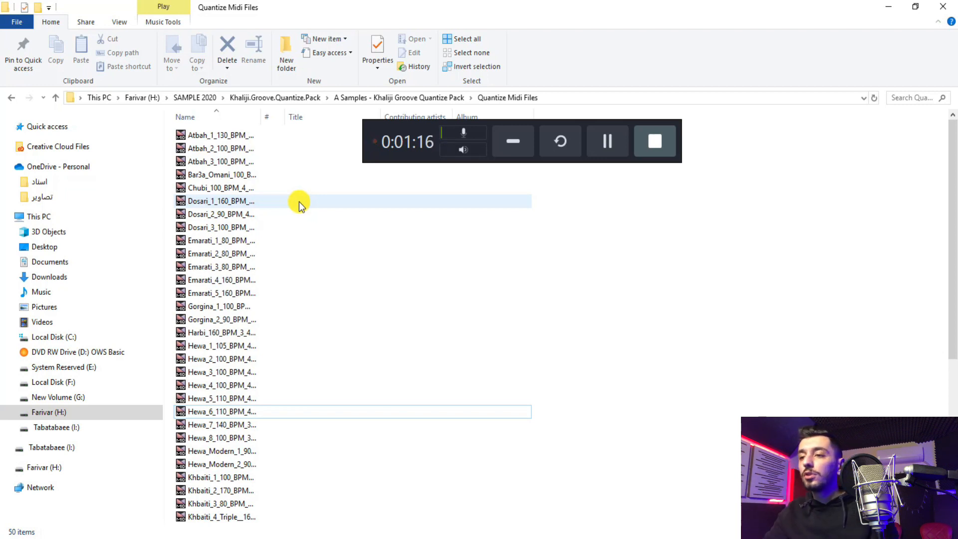
# Switch to Cubase and look over the emarati project's tracks, from the chord track down to the guitar recordings.
pyautogui.hotkey('alt', 'Tab')
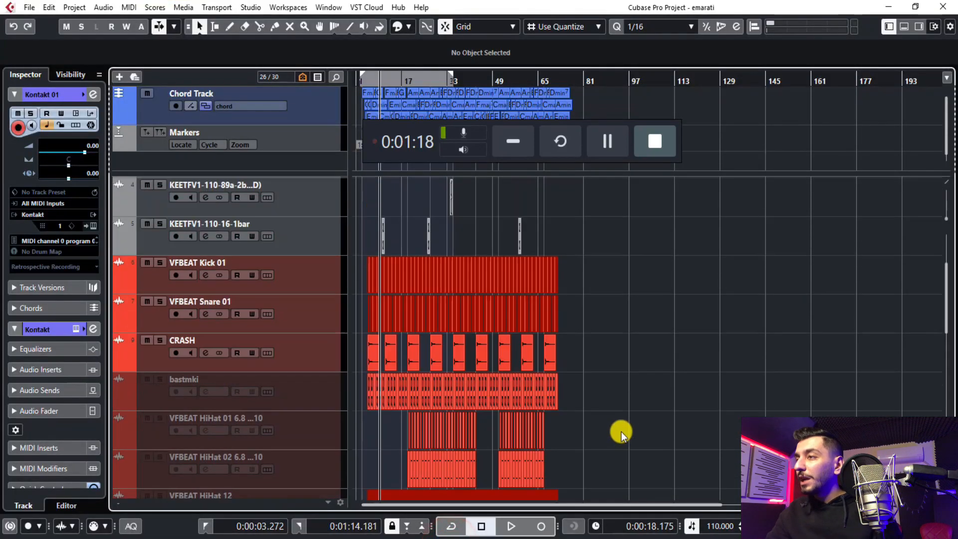
pyautogui.scroll(3, 621, 433)
pyautogui.scroll(-5, 619, 386)
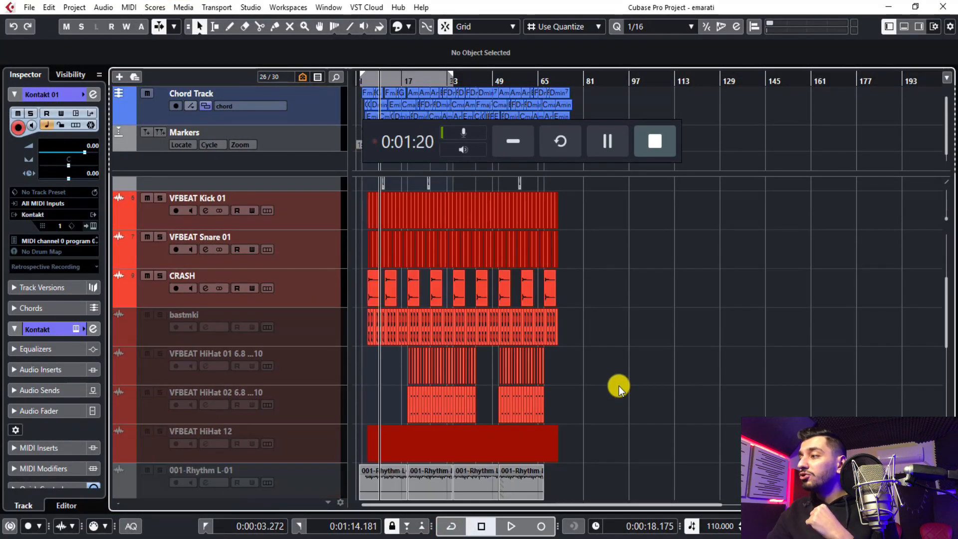
pyautogui.scroll(5, 619, 385)
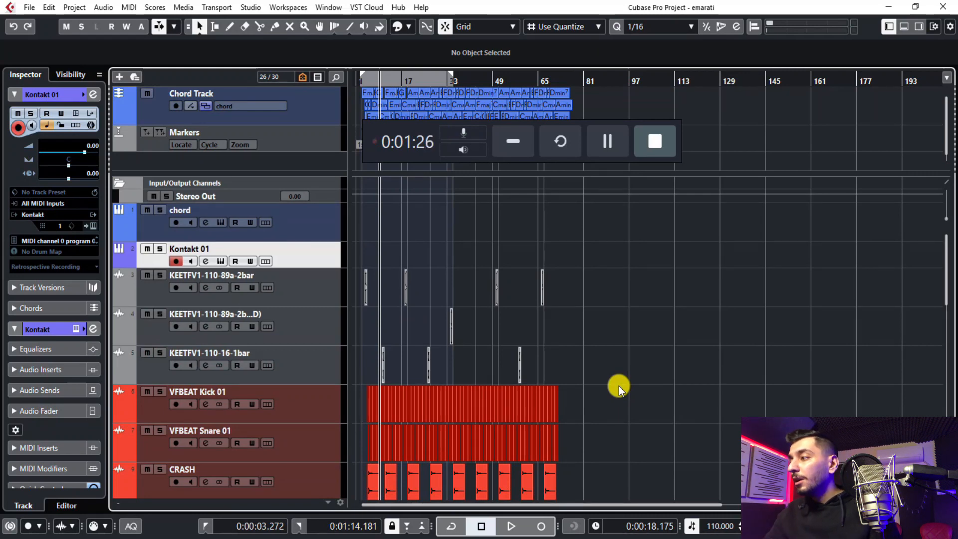
pyautogui.scroll(-3, 619, 386)
pyautogui.scroll(3, 619, 385)
pyautogui.press('h')
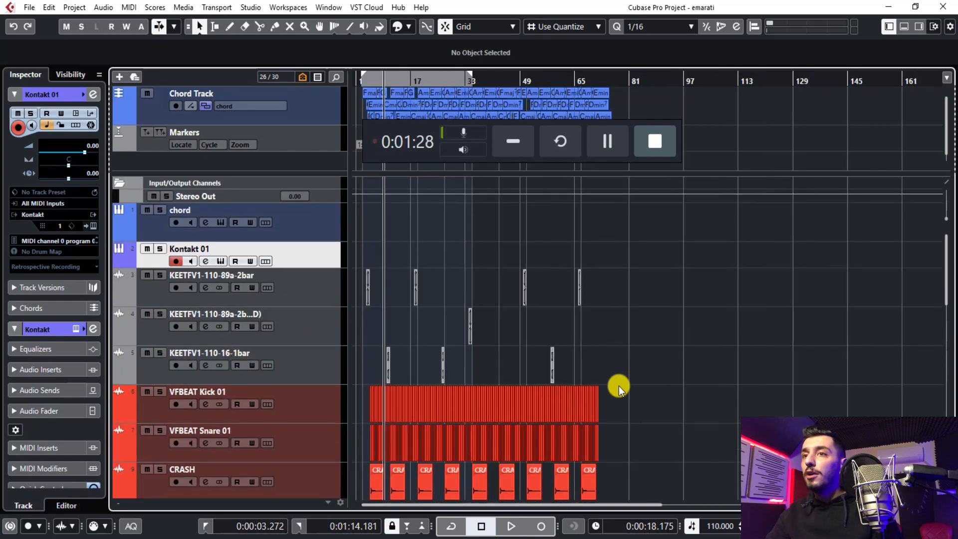
pyautogui.press('h')
pyautogui.press('h')
pyautogui.press('h')
pyautogui.scroll(-3, 619, 386)
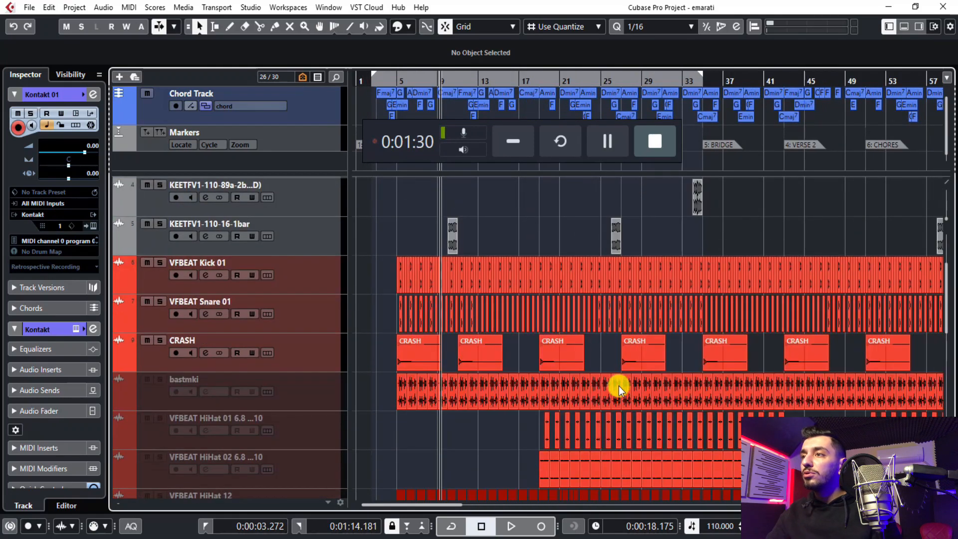
pyautogui.press('g')
pyautogui.scroll(-1, 619, 385)
pyautogui.scroll(4, 619, 385)
pyautogui.scroll(-6, 619, 386)
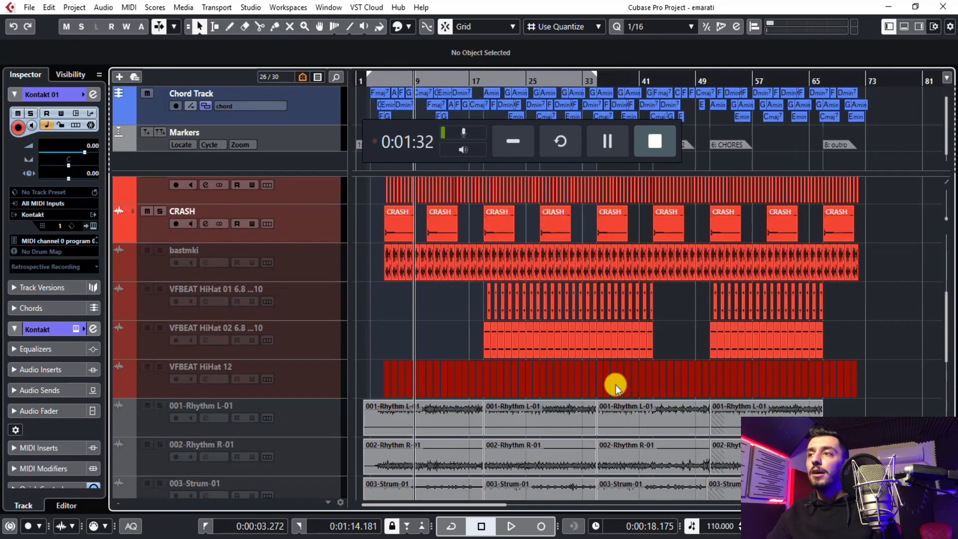
pyautogui.scroll(-3, 615, 384)
pyautogui.scroll(9, 457, 331)
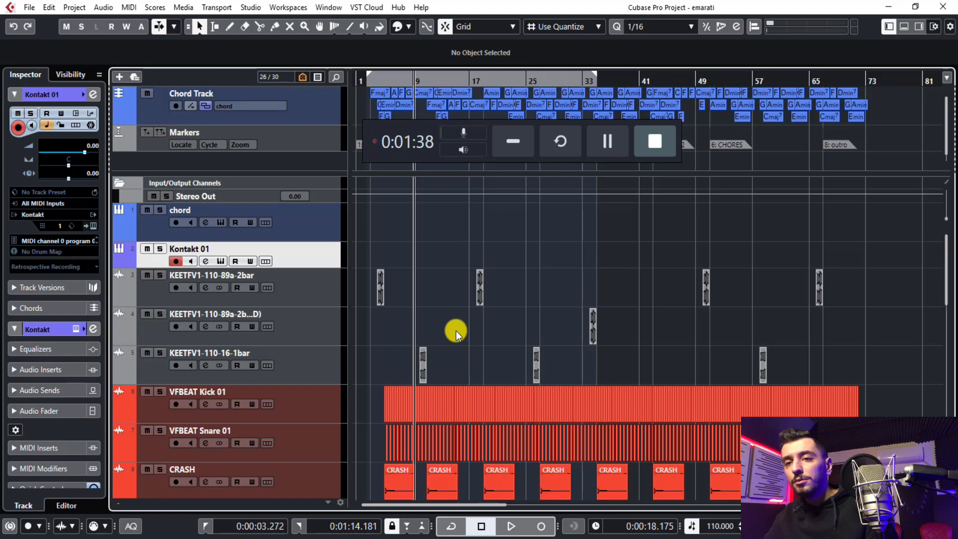
# Switch back to the Quantize Midi Files folder and widen the Name column to show the full file names.
pyautogui.click(105, 536)
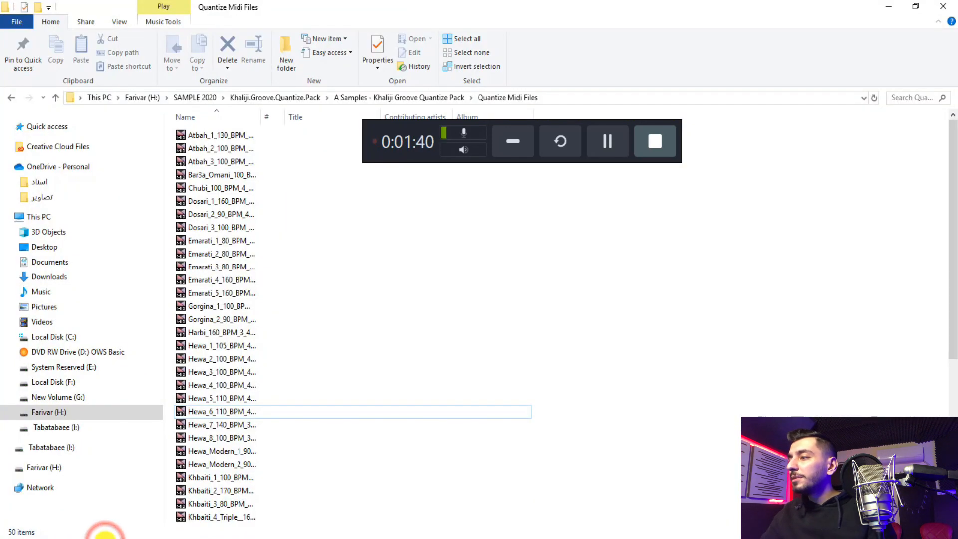
pyautogui.click(239, 398)
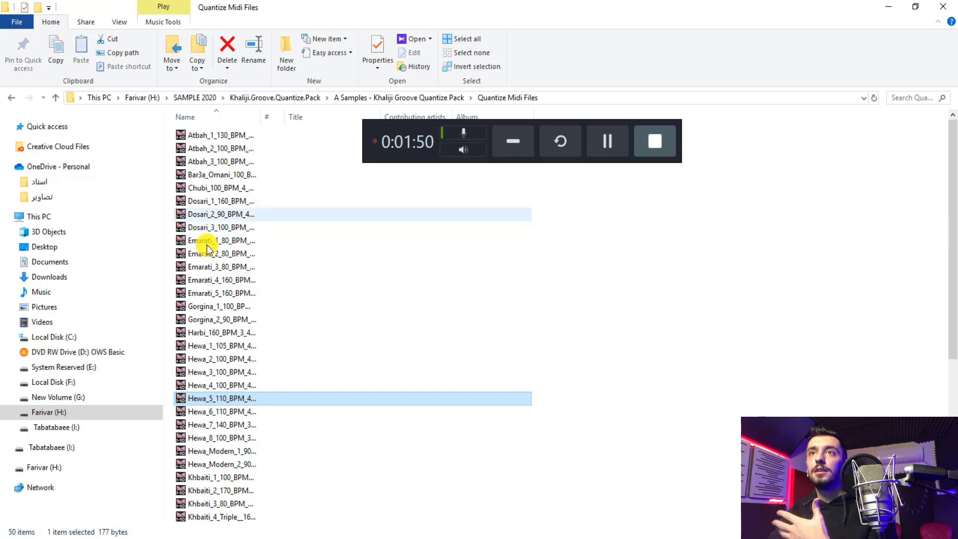
pyautogui.scroll(-3, 207, 245)
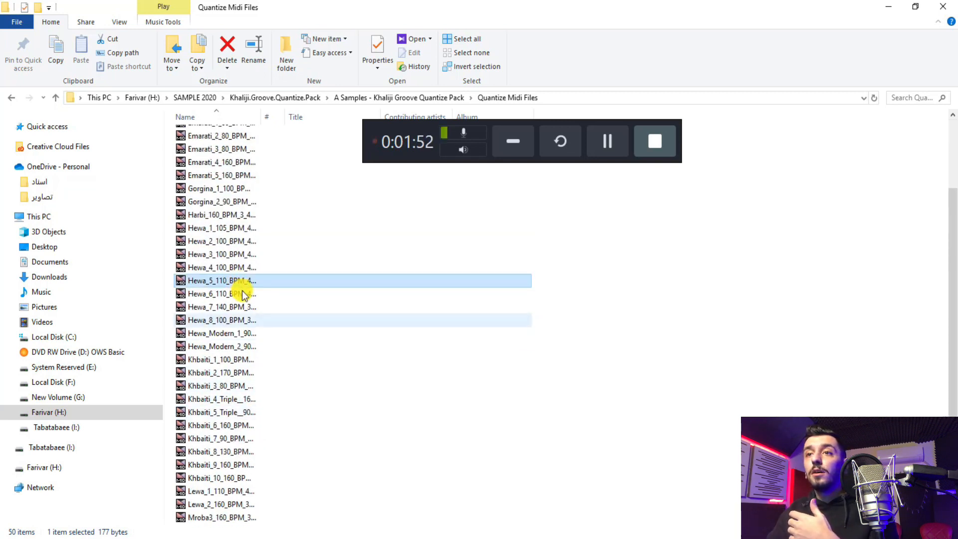
pyautogui.moveTo(261, 120); pyautogui.dragTo(306, 125)
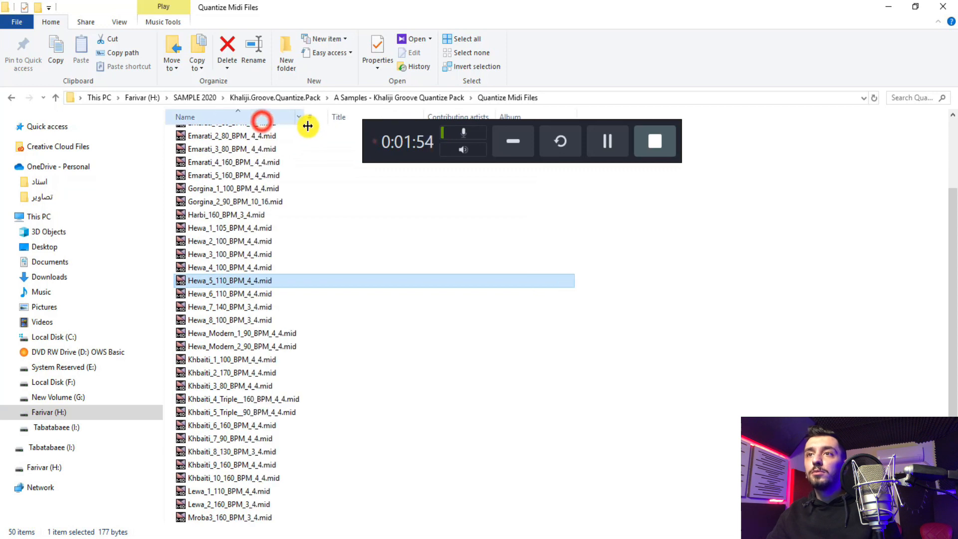
# Import Hewa_5_110_BPM_4_4.mid from the folder onto the Kontakt 01 track in Cubase at bar 3.
pyautogui.click(229, 297)
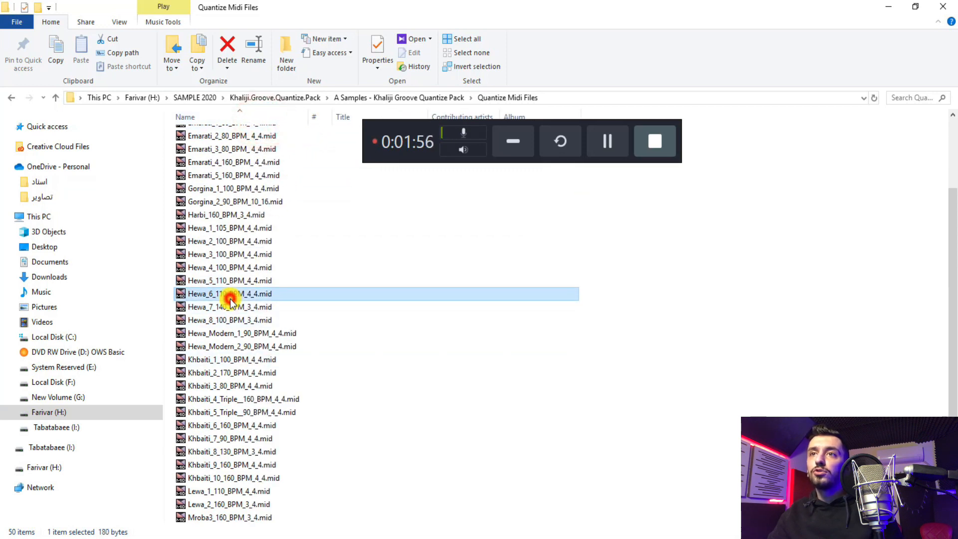
pyautogui.click(252, 281)
pyautogui.moveTo(251, 285); pyautogui.dragTo(370, 251)
pyautogui.press('h')
pyautogui.press('h')
pyautogui.press('h')
pyautogui.press('h')
pyautogui.press('h')
pyautogui.press('h')
pyautogui.press('h')
pyautogui.press('h')
pyautogui.press('h')
pyautogui.press('h')
pyautogui.press('h')
pyautogui.press('h')
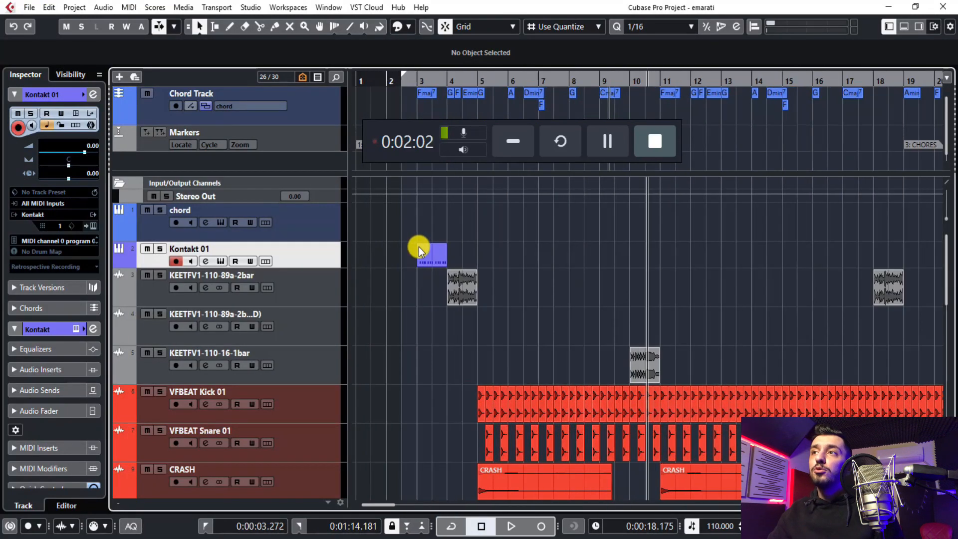
# Make the Kontakt 01 track taller and move its ASamples_Hewa_5 part to the project start at bar 1.
pyautogui.moveTo(365, 86); pyautogui.dragTo(308, 107)
pyautogui.moveTo(325, 268); pyautogui.dragTo(353, 322)
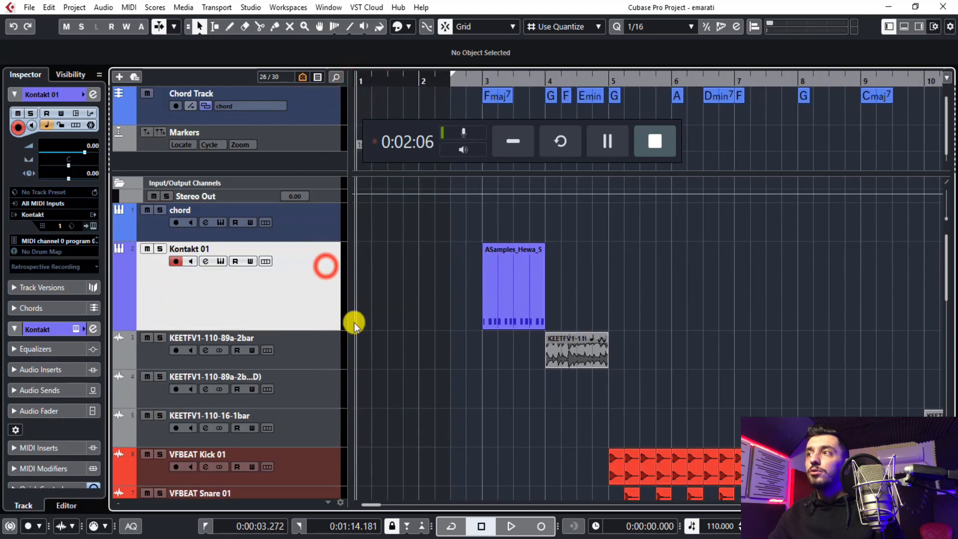
pyautogui.click(427, 306)
pyautogui.click(516, 280)
pyautogui.moveTo(517, 280); pyautogui.dragTo(389, 283)
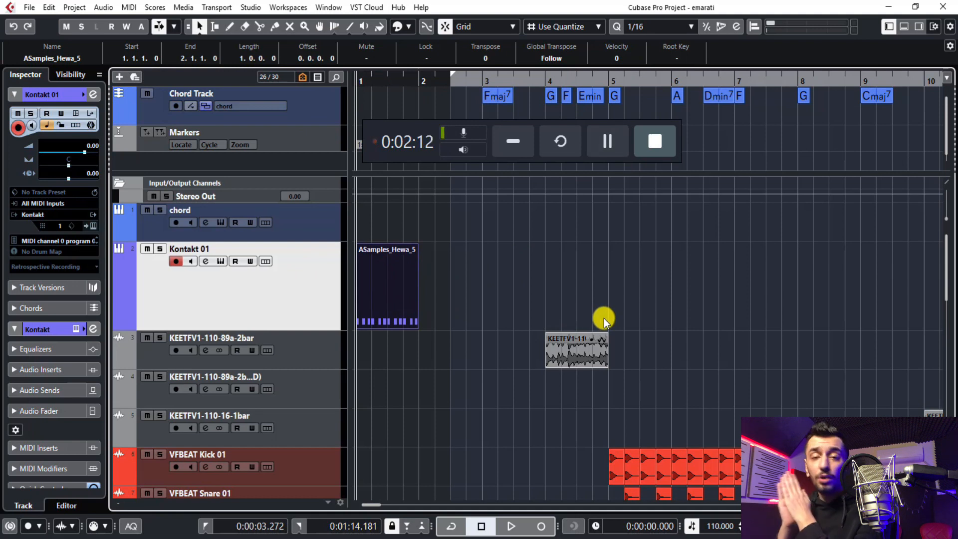
pyautogui.click(667, 277)
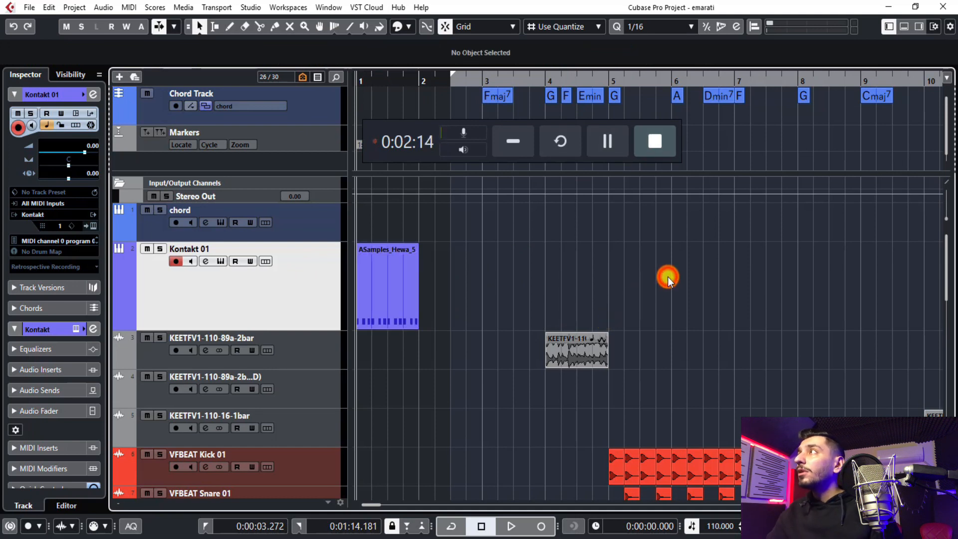
# Open the Quantize Panel and move it clear of the ASamples_Hewa_5 part.
pyautogui.click(737, 28)
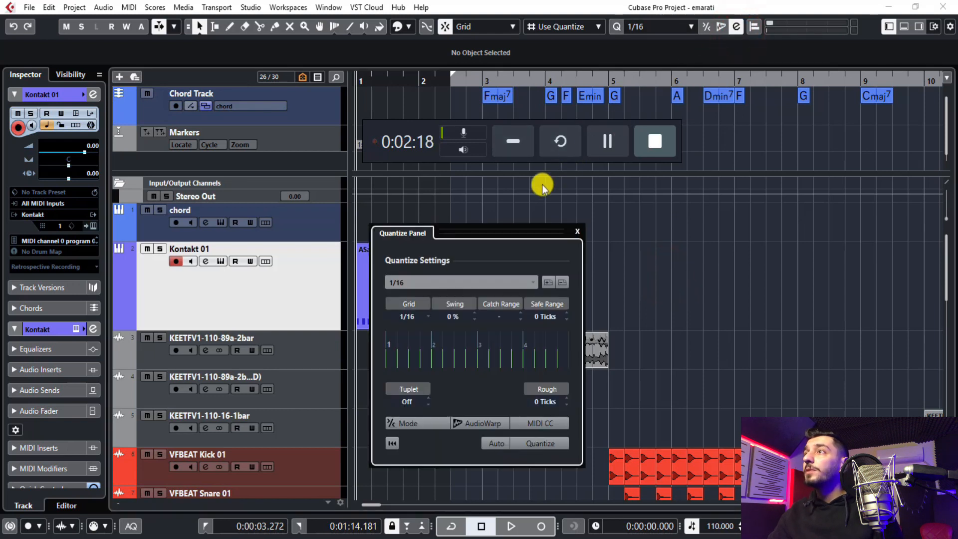
pyautogui.moveTo(470, 241); pyautogui.dragTo(507, 203)
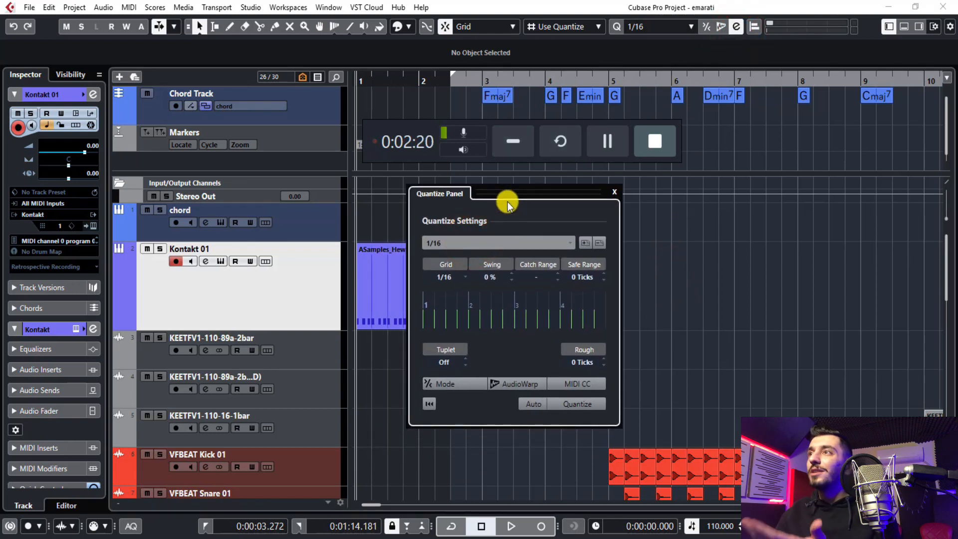
pyautogui.moveTo(496, 193); pyautogui.dragTo(589, 193)
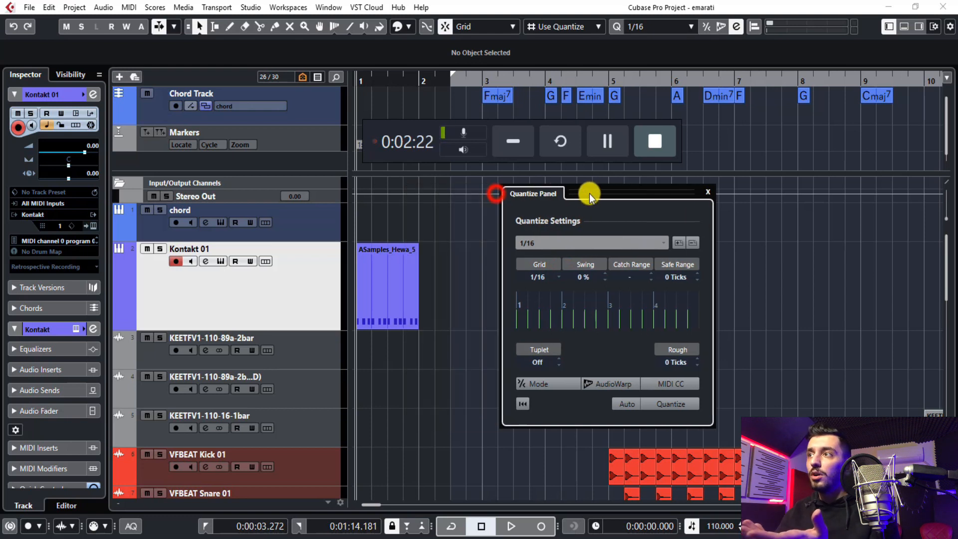
# Extract the groove from the ASamples_Hewa_5 part into the Quantize Panel and save it as a preset.
pyautogui.click(392, 259)
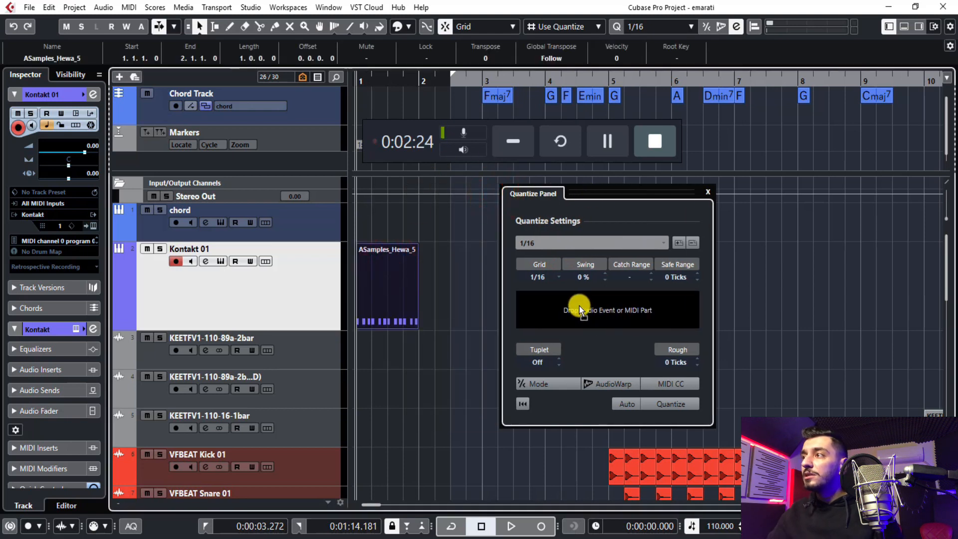
pyautogui.click(363, 275)
pyautogui.moveTo(371, 266); pyautogui.dragTo(557, 306)
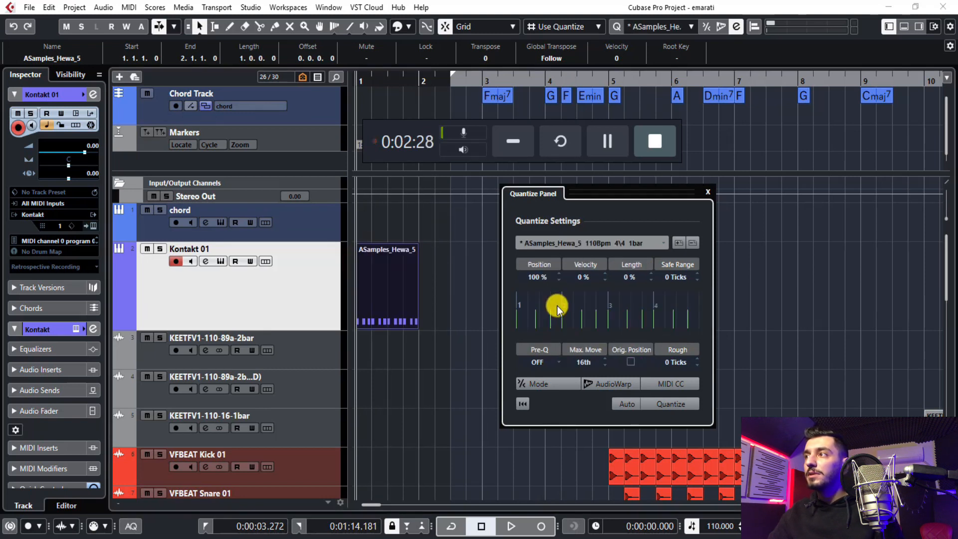
pyautogui.click(674, 246)
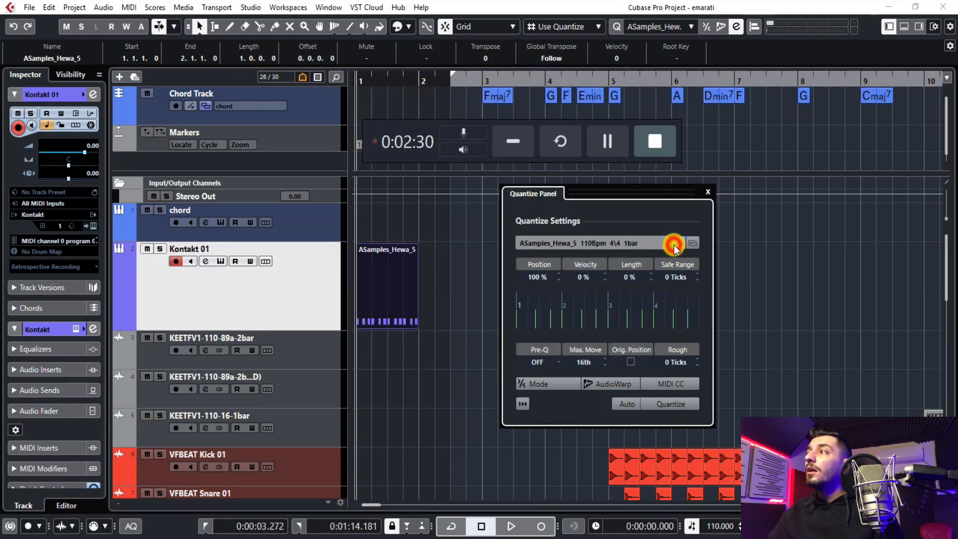
# Rename the new groove quantize preset to "hewa 5" and close the Quantize Panel.
pyautogui.click(632, 242)
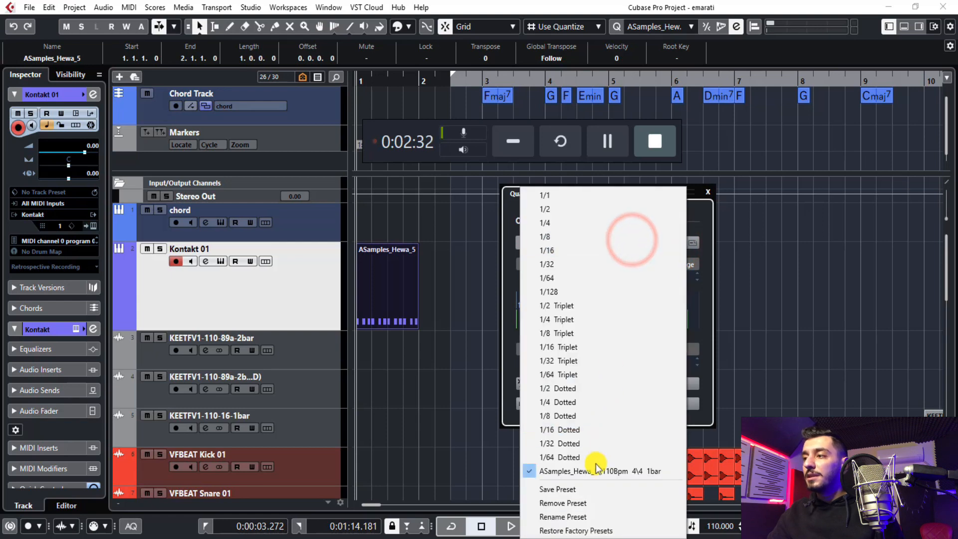
pyautogui.click(579, 517)
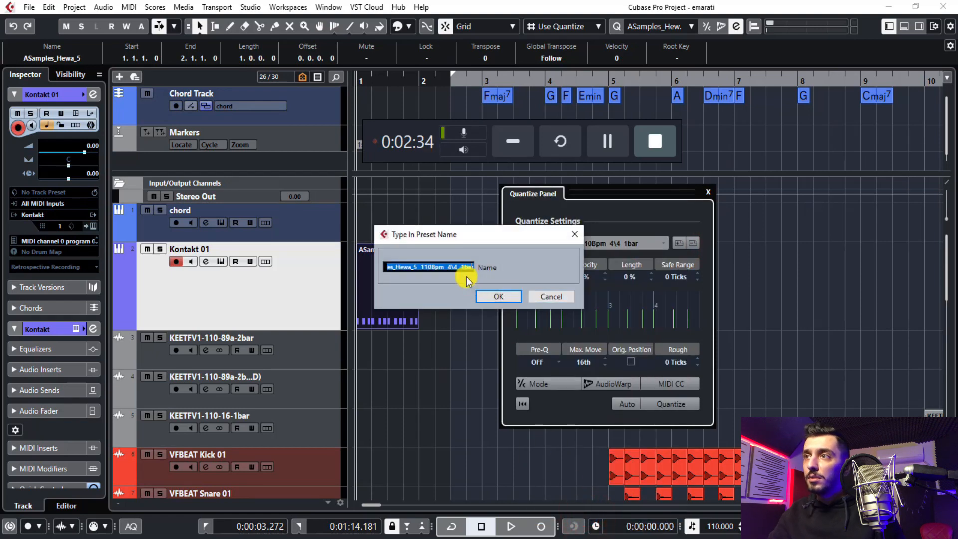
pyautogui.write('hewa 5')
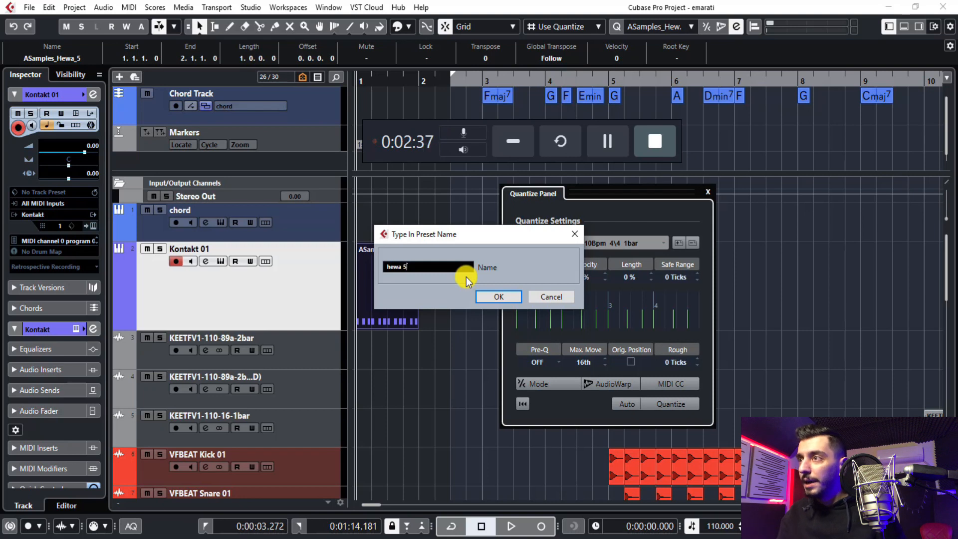
pyautogui.click(504, 298)
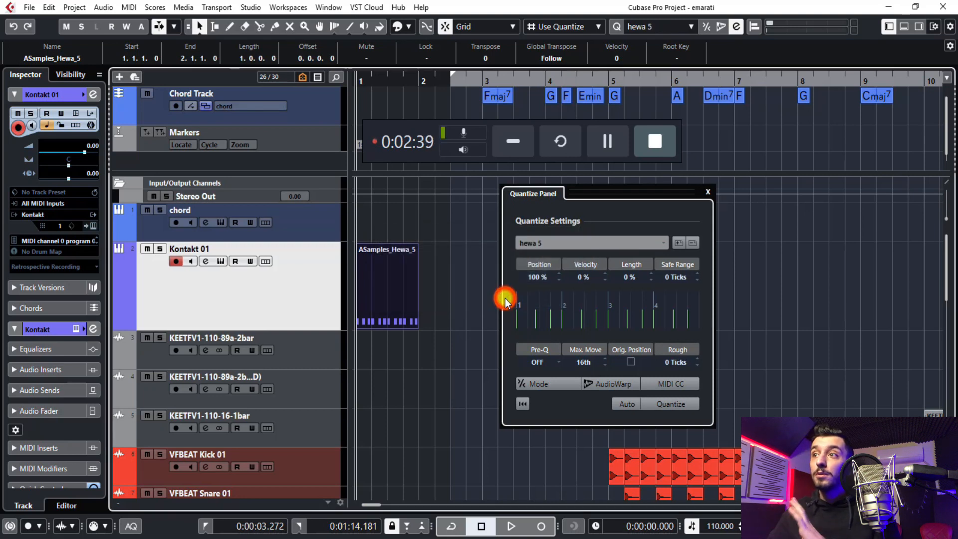
pyautogui.click(708, 192)
# Place the project cursor at bar 5, where the kick, crash and bastmki events begin.
pyautogui.click(539, 310)
pyautogui.click(392, 290)
pyautogui.press('h')
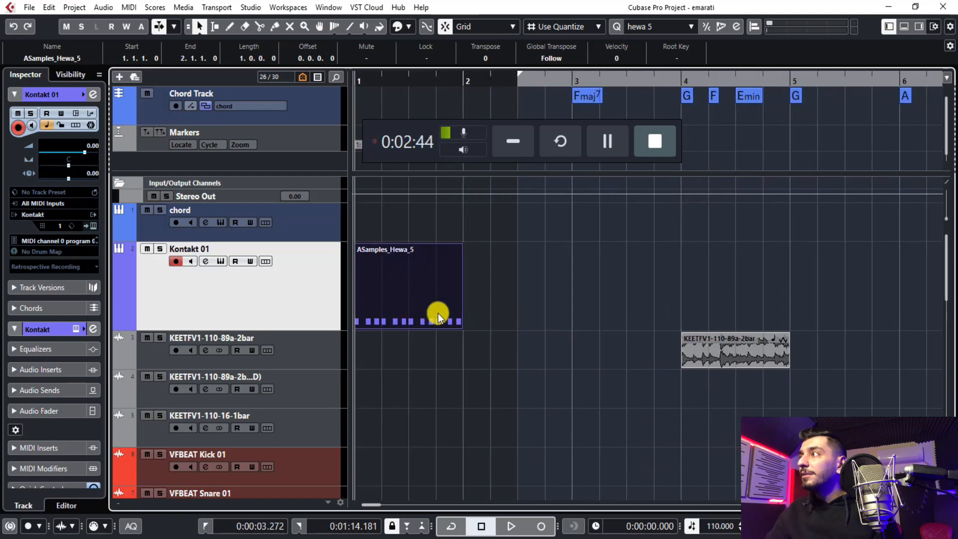
pyautogui.scroll(-2, 439, 313)
pyautogui.hscroll(3, 438, 313)
pyautogui.click(476, 79)
pyautogui.moveTo(476, 78); pyautogui.dragTo(476, 108)
pyautogui.scroll(-3, 476, 109)
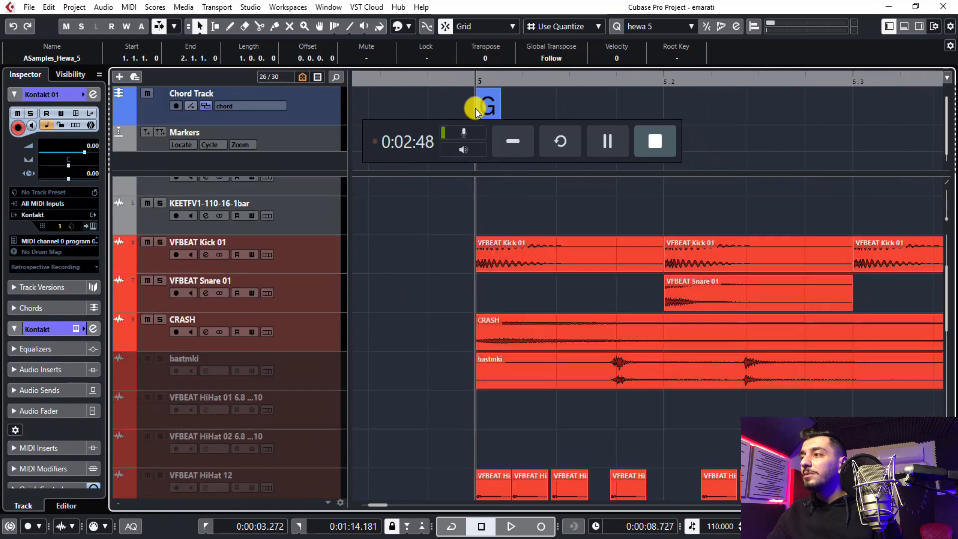
# Select all tracks from bastmki down to bass and shrink them to minimum height.
pyautogui.click(310, 375)
pyautogui.scroll(-10, 314, 385)
pyautogui.keyDown('shift'); pyautogui.click(334, 454); pyautogui.keyUp('shift')
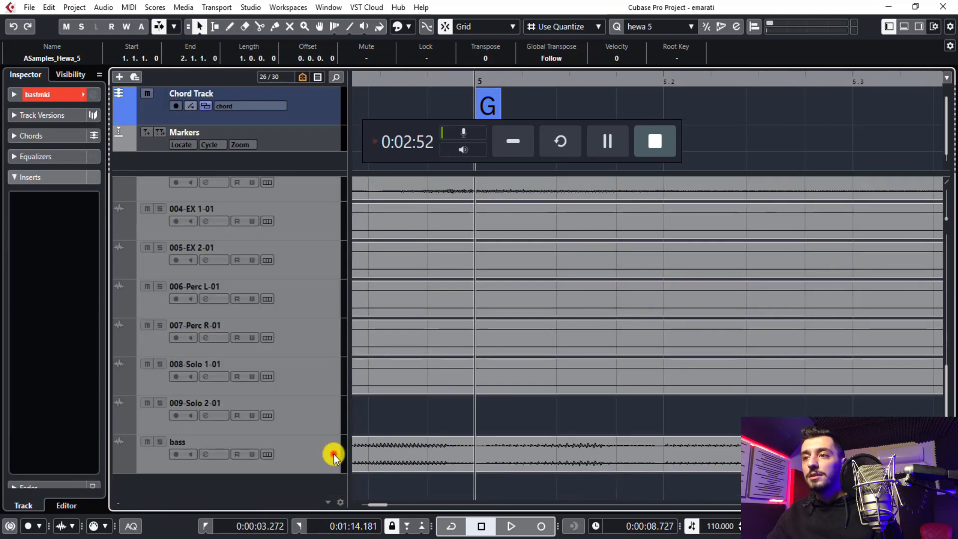
pyautogui.moveTo(323, 433); pyautogui.dragTo(311, 316)
pyautogui.scroll(2, 312, 316)
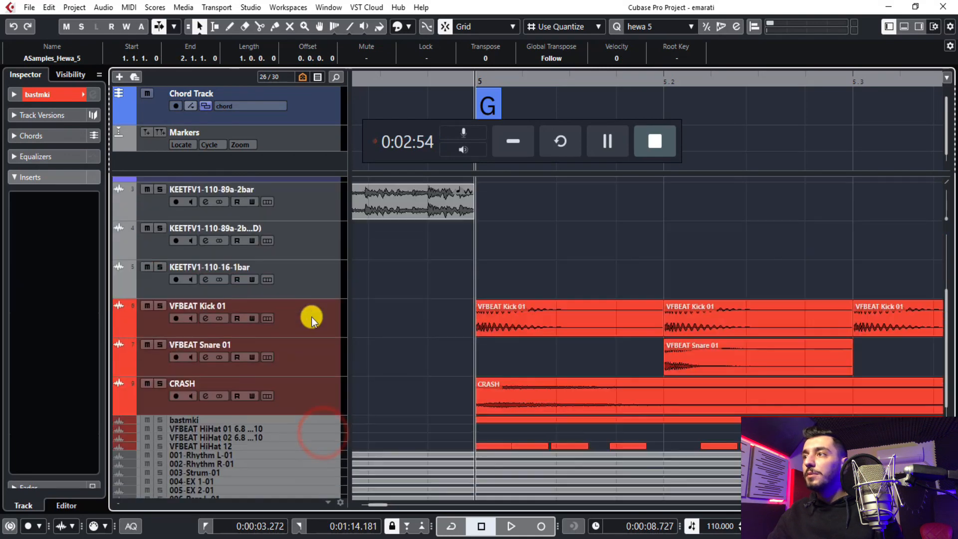
# View the Kontakt instrument window of the chord track and close it again.
pyautogui.press('h')
pyautogui.press('g')
pyautogui.press('g')
pyautogui.press('g')
pyautogui.press('g')
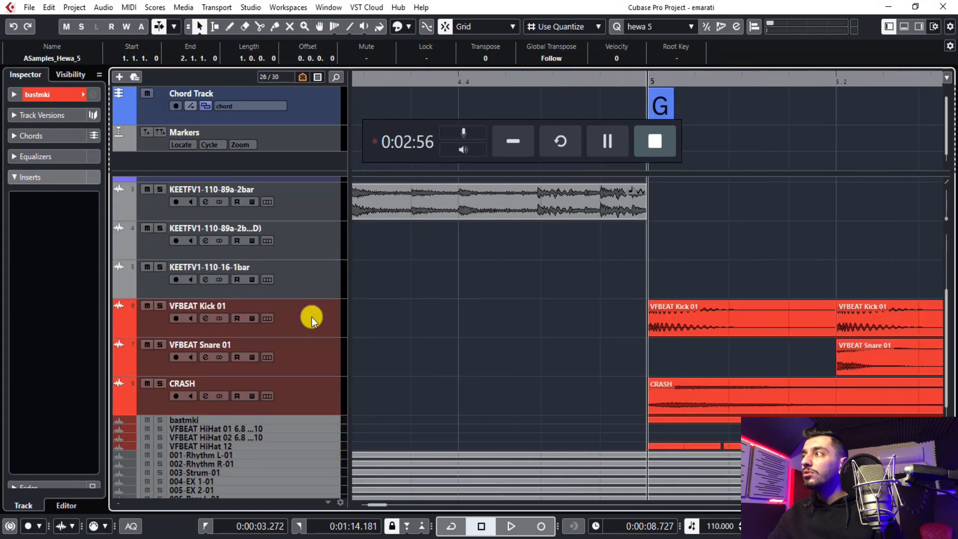
pyautogui.press('g')
pyautogui.press('g')
pyautogui.press('g')
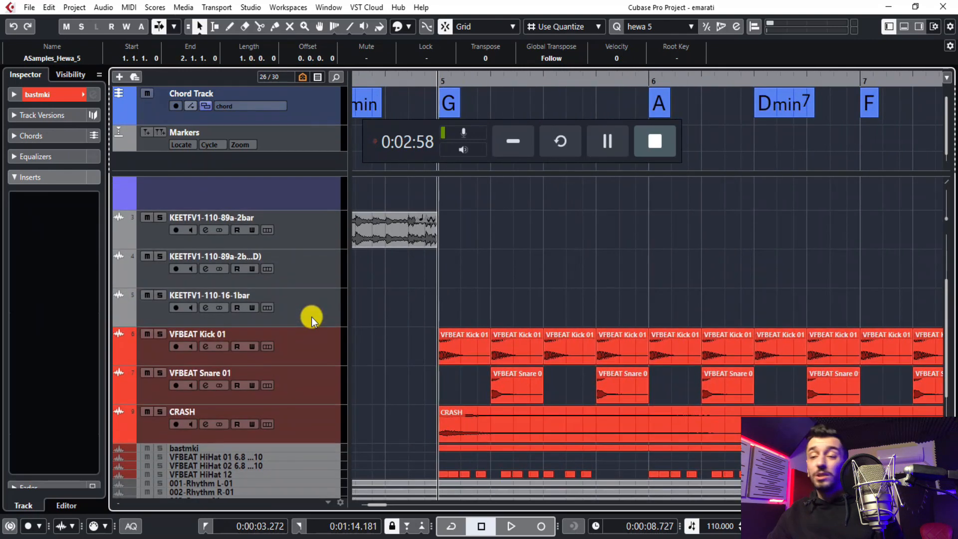
pyautogui.scroll(4, 703, 330)
pyautogui.press('g')
pyautogui.press('g')
pyautogui.press('g')
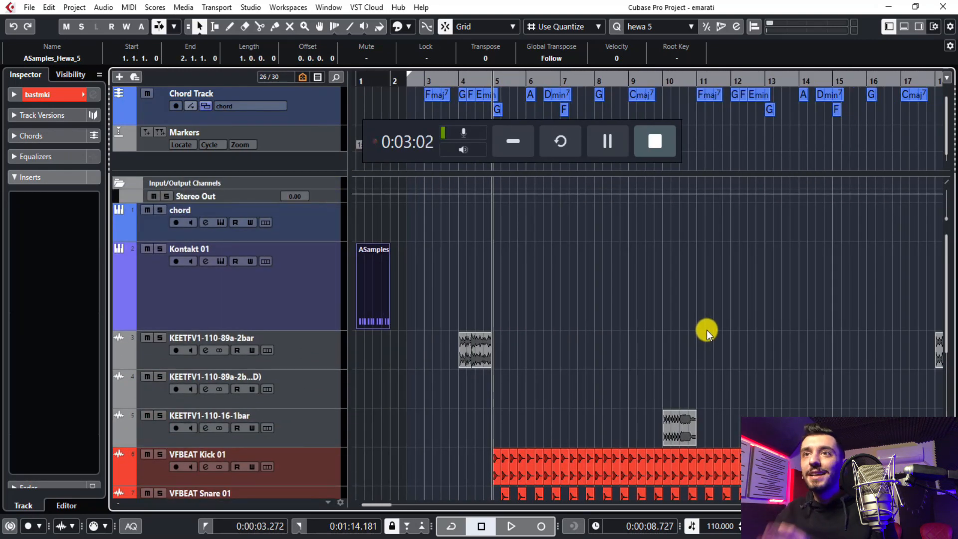
pyautogui.click(220, 222)
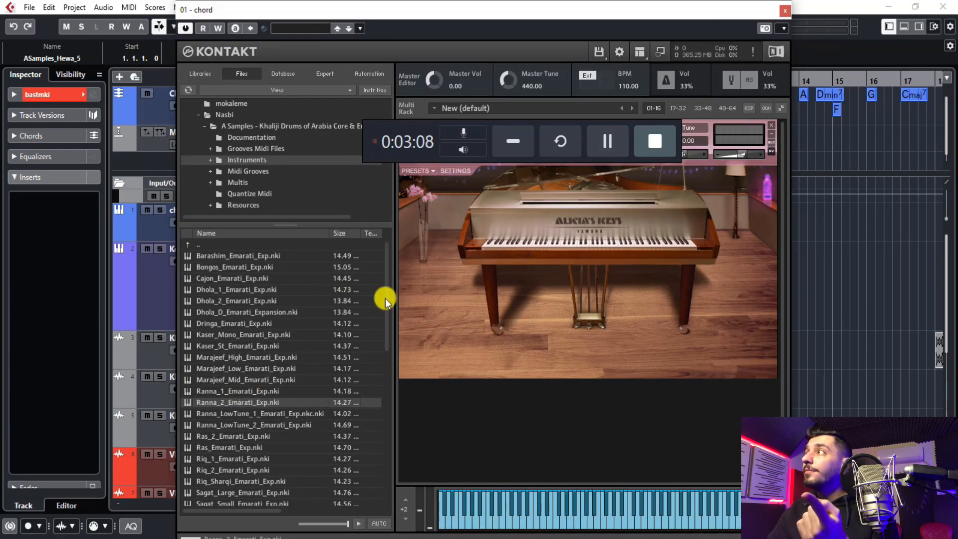
pyautogui.click(785, 11)
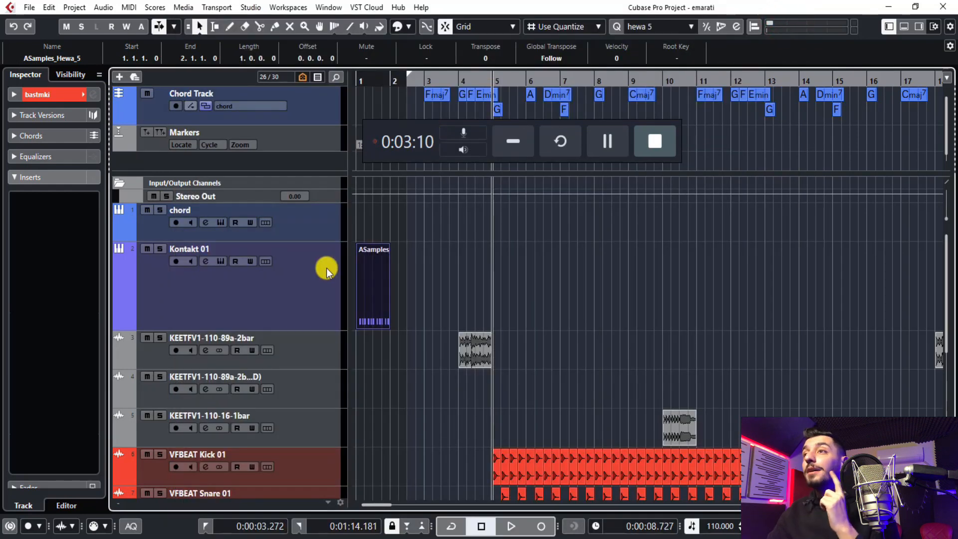
# Load the Rahmani_1.nki instrument from the 14_Rahmani folder into Kontakt on the Kontakt 01 track.
pyautogui.click(217, 263)
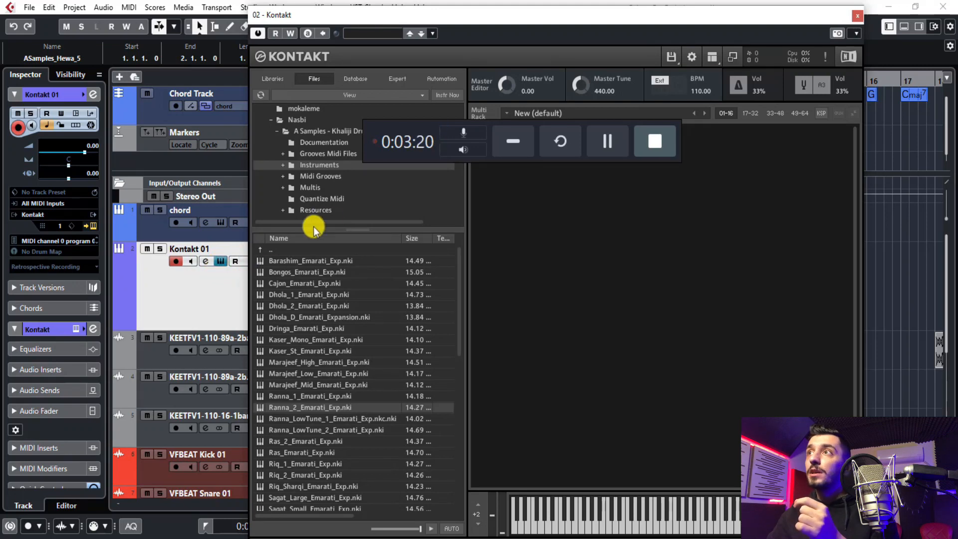
pyautogui.click(513, 145)
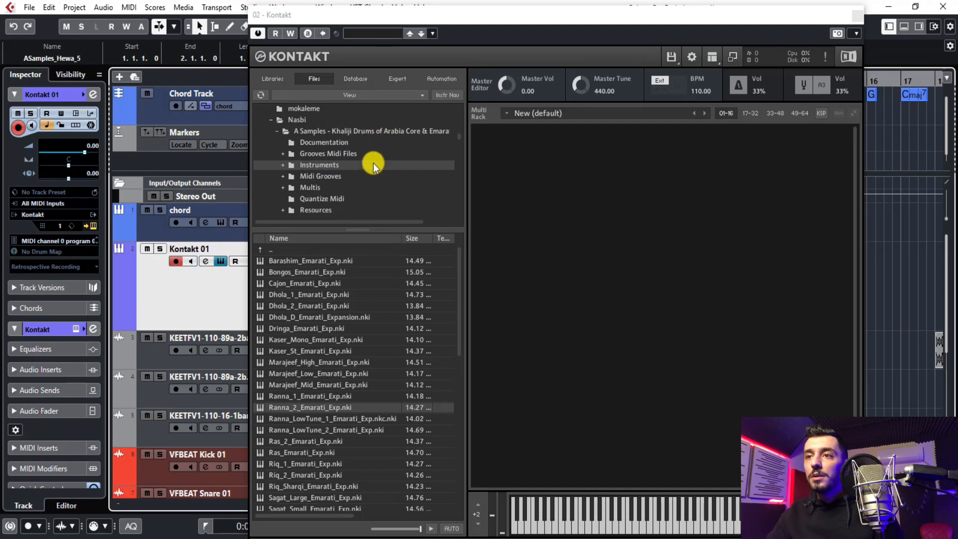
pyautogui.scroll(-5, 319, 385)
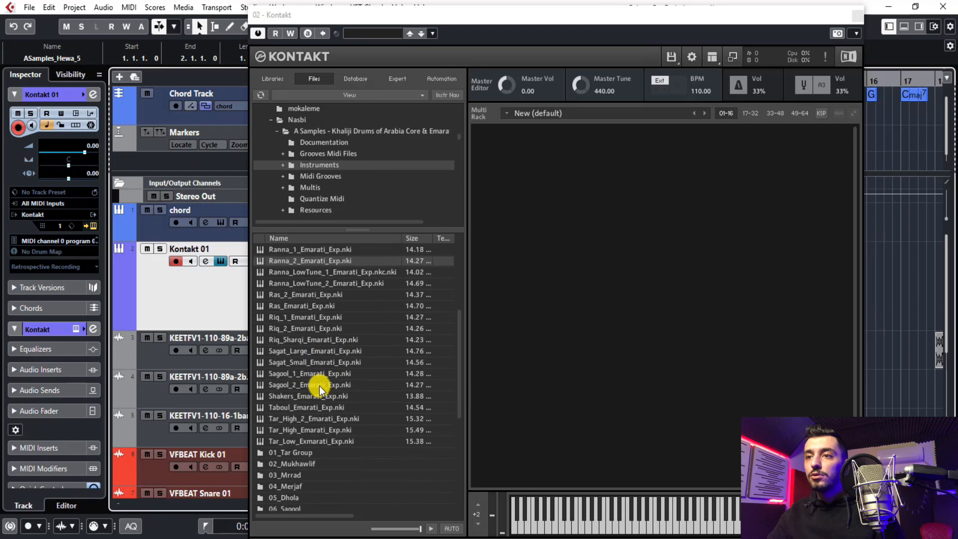
pyautogui.scroll(5, 320, 385)
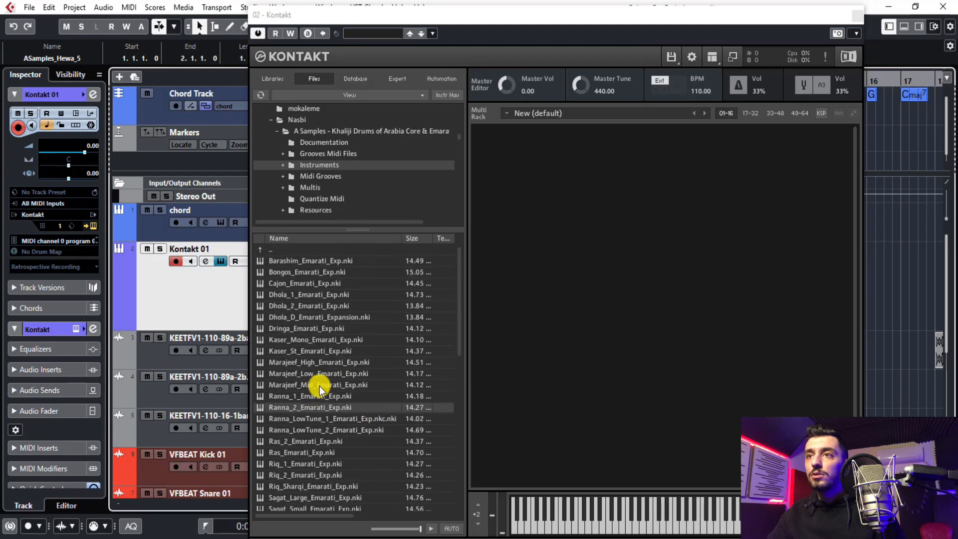
pyautogui.scroll(-10, 306, 313)
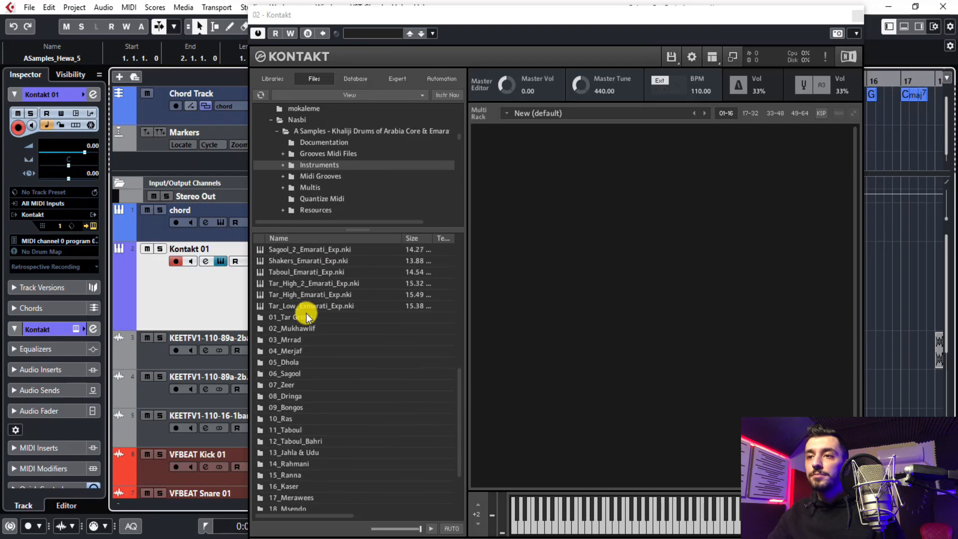
pyautogui.scroll(-2, 306, 313)
pyautogui.click(287, 394)
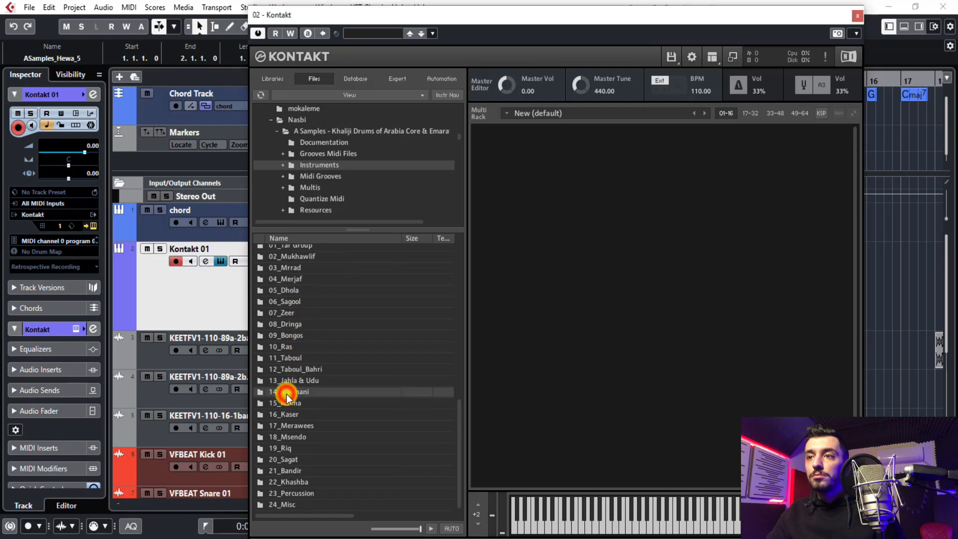
pyautogui.doubleClick(287, 394)
pyautogui.moveTo(285, 261); pyautogui.dragTo(525, 233)
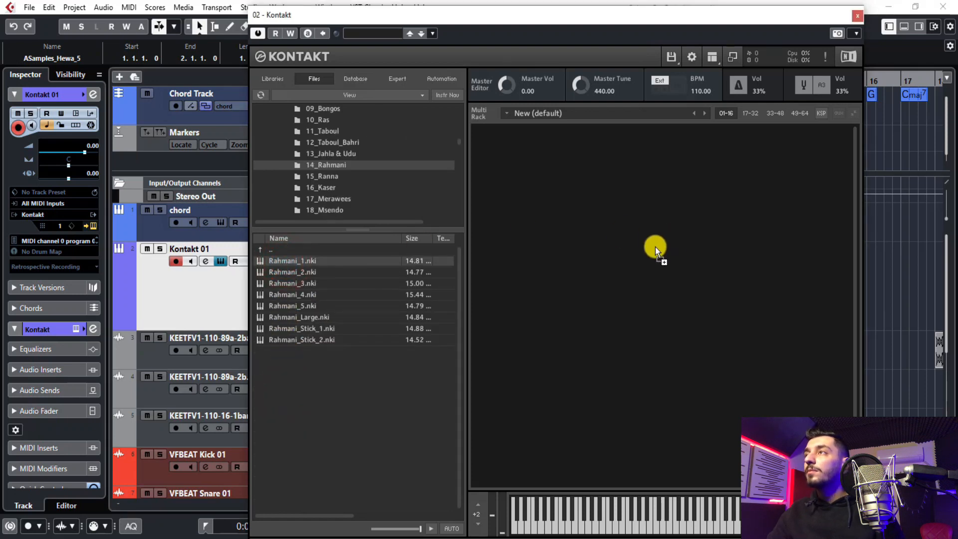
pyautogui.moveTo(655, 247); pyautogui.dragTo(655, 247)
# Audition the Rahmani_1 drum sounds on Kontakt's on-screen keyboard and close the instrument window.
pyautogui.click(610, 524)
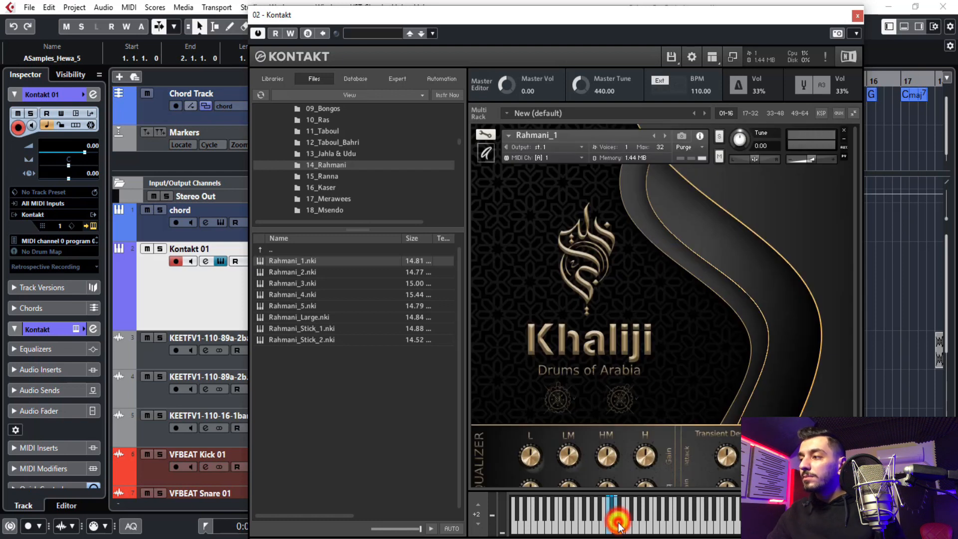
pyautogui.click(610, 522)
pyautogui.click(607, 526)
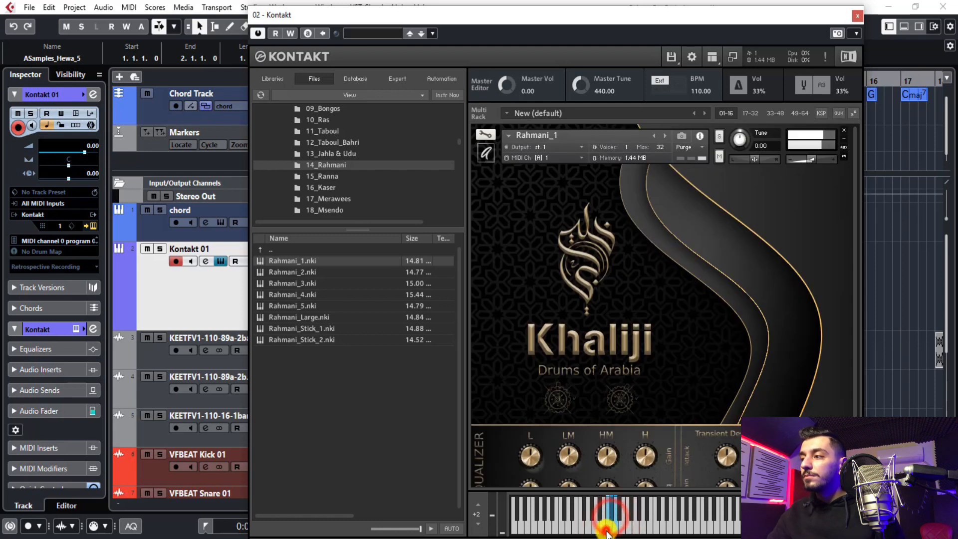
pyautogui.click(613, 526)
pyautogui.click(614, 526)
pyautogui.click(609, 523)
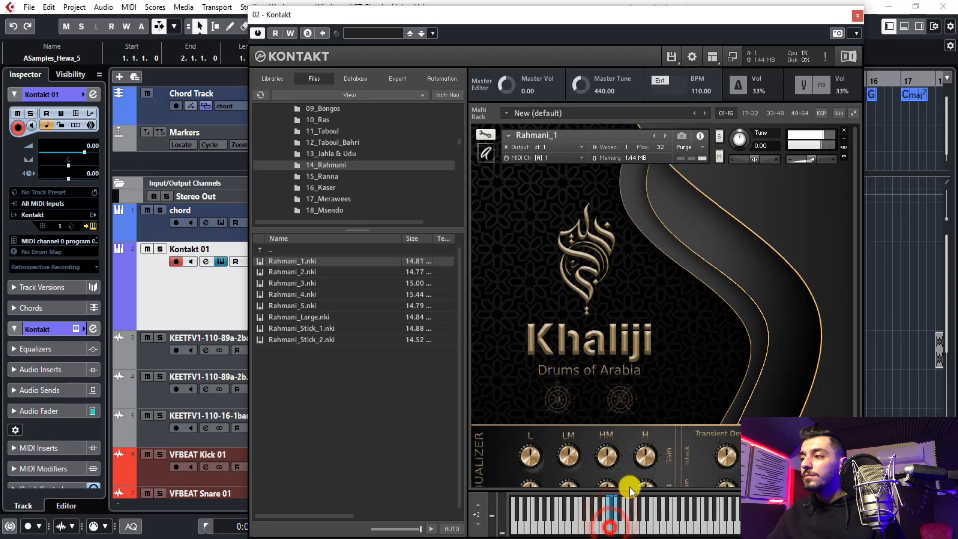
pyautogui.click(857, 20)
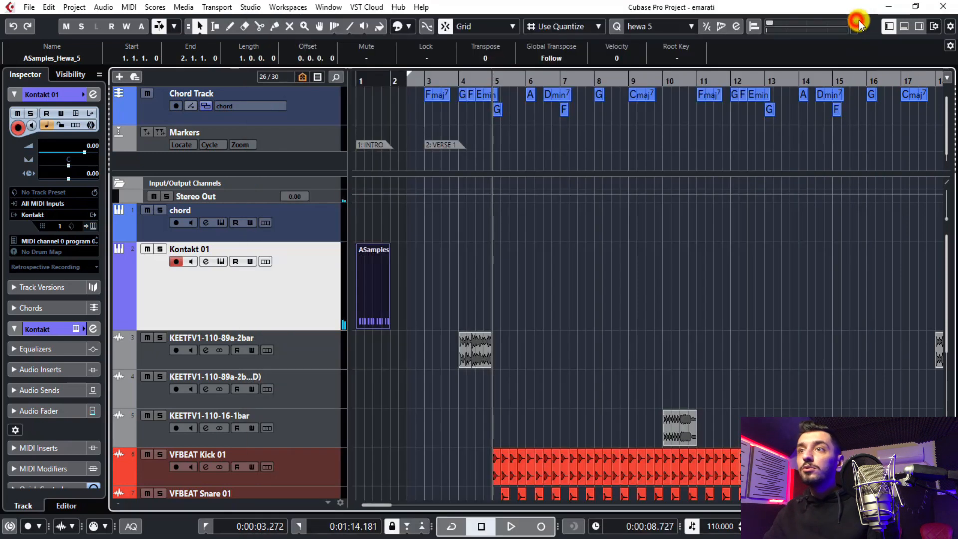
# Delete the ASamples_Hewa_5 MIDI part from the Kontakt 01 track and place the project cursor at bar 5.
pyautogui.moveTo(389, 81); pyautogui.dragTo(381, 91)
pyautogui.click(314, 221)
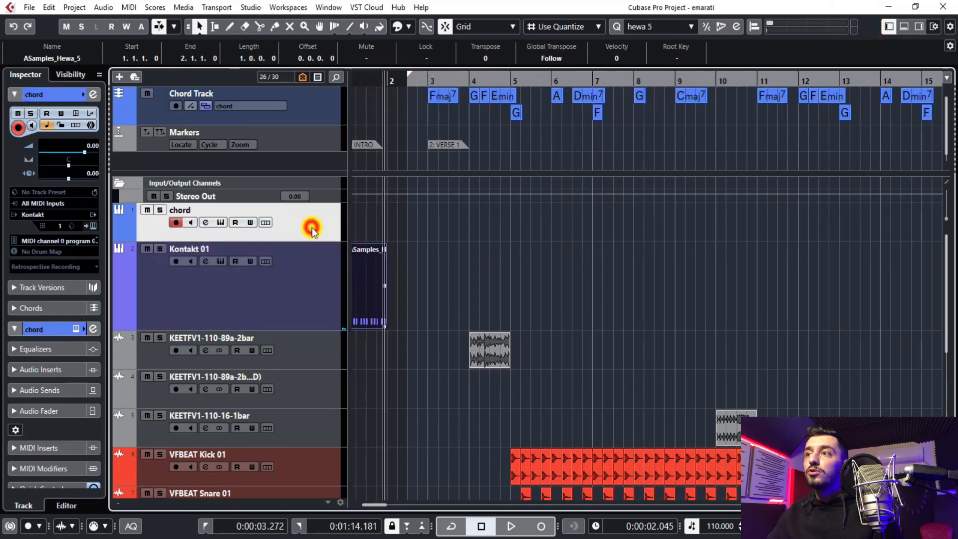
pyautogui.click(429, 280)
pyautogui.click(220, 289)
pyautogui.hscroll(-1, 369, 286)
pyautogui.scroll(-1, 370, 287)
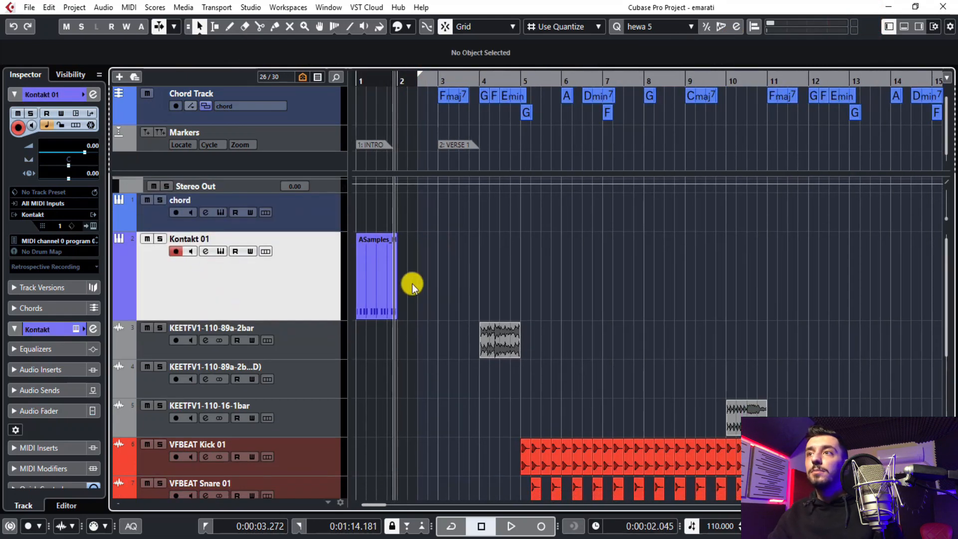
pyautogui.click(412, 283)
pyautogui.click(375, 269)
pyautogui.moveTo(379, 80); pyautogui.dragTo(448, 91)
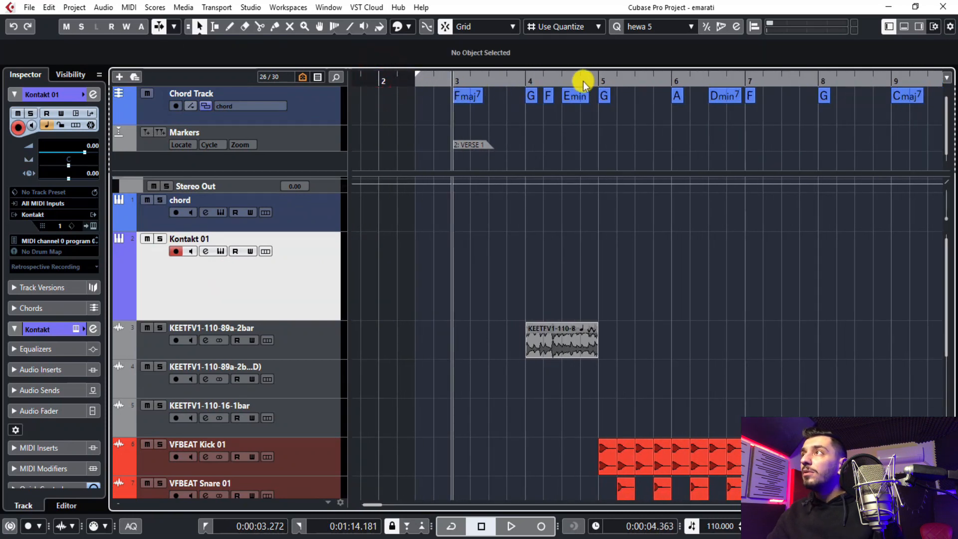
pyautogui.click(599, 80)
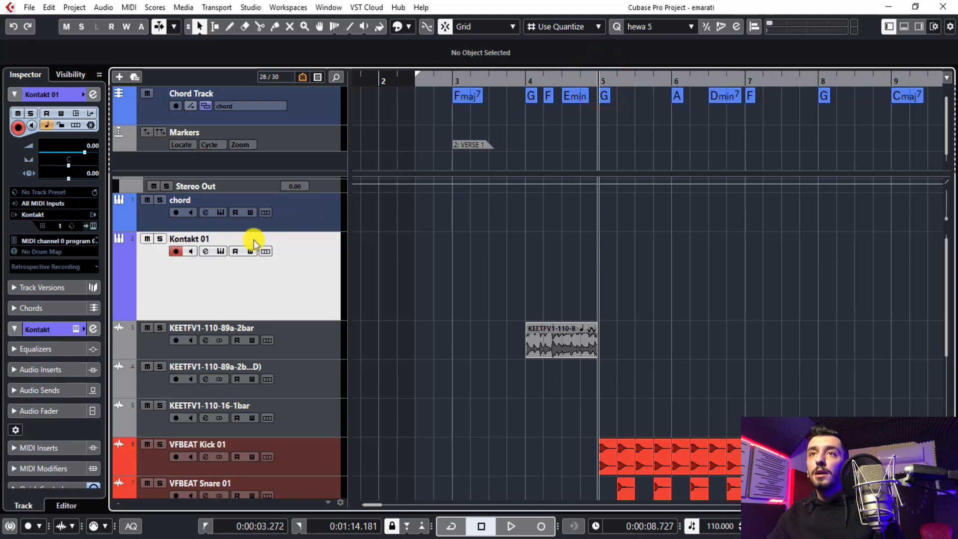
# Try recording Rahmani_1 drum hits from bar 5 with Kontakt's on-screen keyboard, then close the instrument window.
pyautogui.click(223, 252)
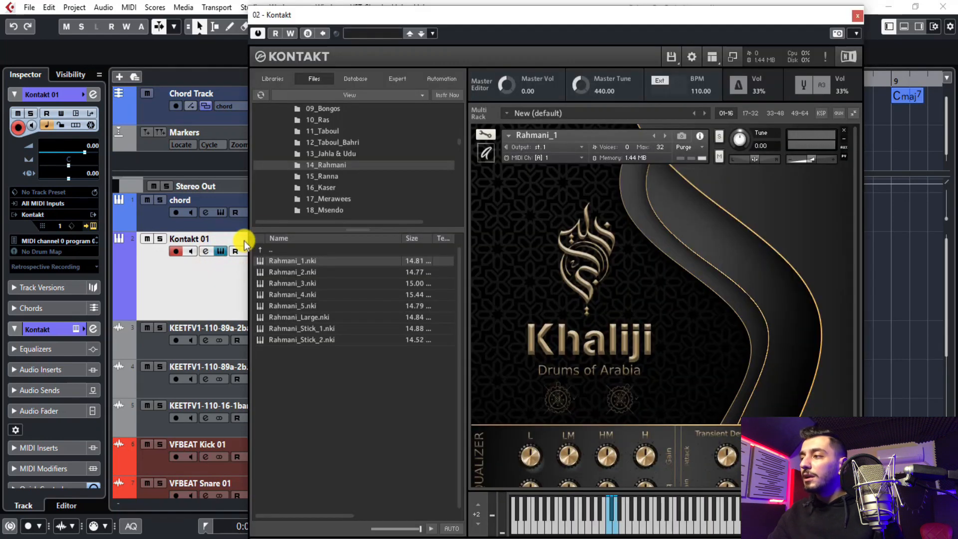
pyautogui.moveTo(593, 19); pyautogui.dragTo(397, 14)
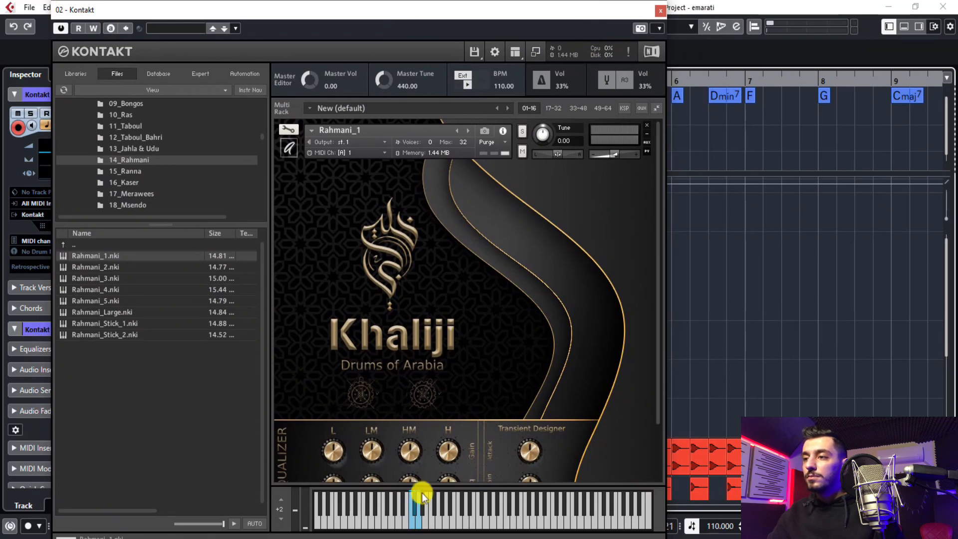
pyautogui.click(416, 519)
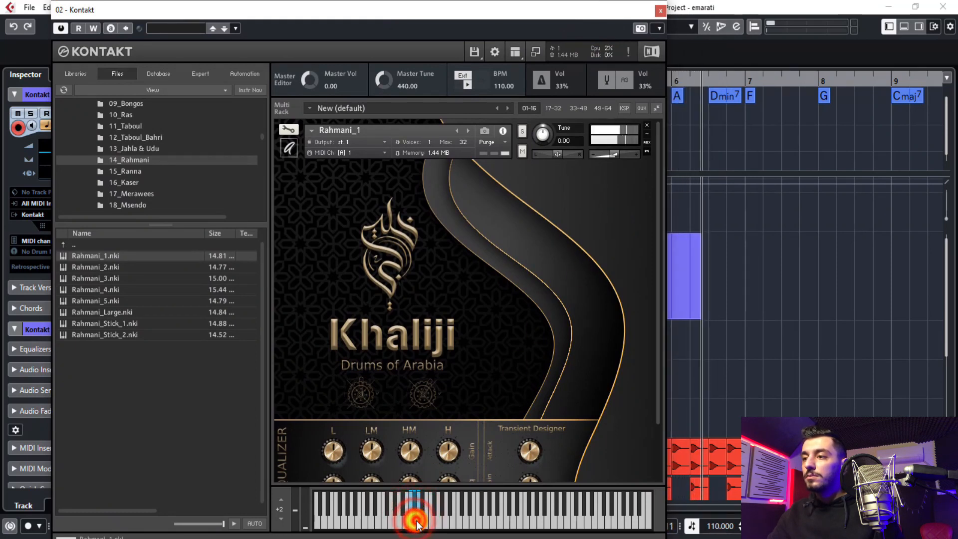
pyautogui.click(417, 519)
pyautogui.click(412, 520)
pyautogui.click(413, 520)
pyautogui.press('space')
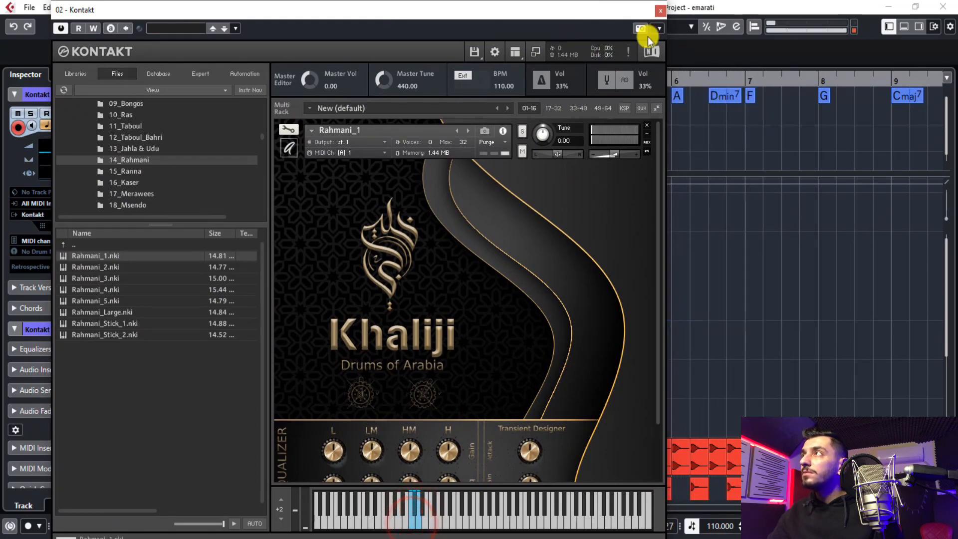
pyautogui.click(660, 10)
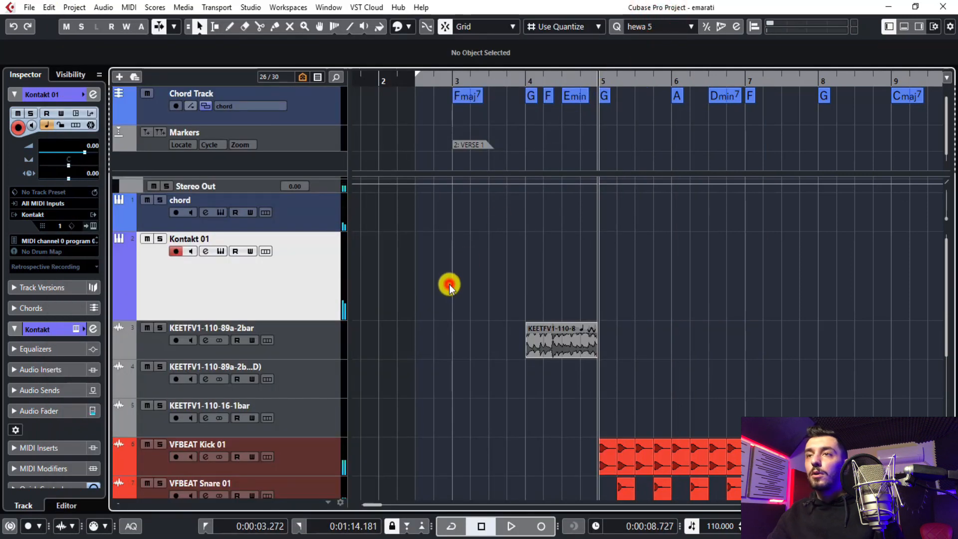
# Draw an empty MIDI part from bar 5 to bar 7 on the Kontakt 01 track and open it in a separate Key Editor window.
pyautogui.rightClick(545, 253)
pyautogui.click(592, 256)
pyautogui.moveTo(600, 269); pyautogui.dragTo(750, 278)
pyautogui.press('2')
pyautogui.click(661, 266)
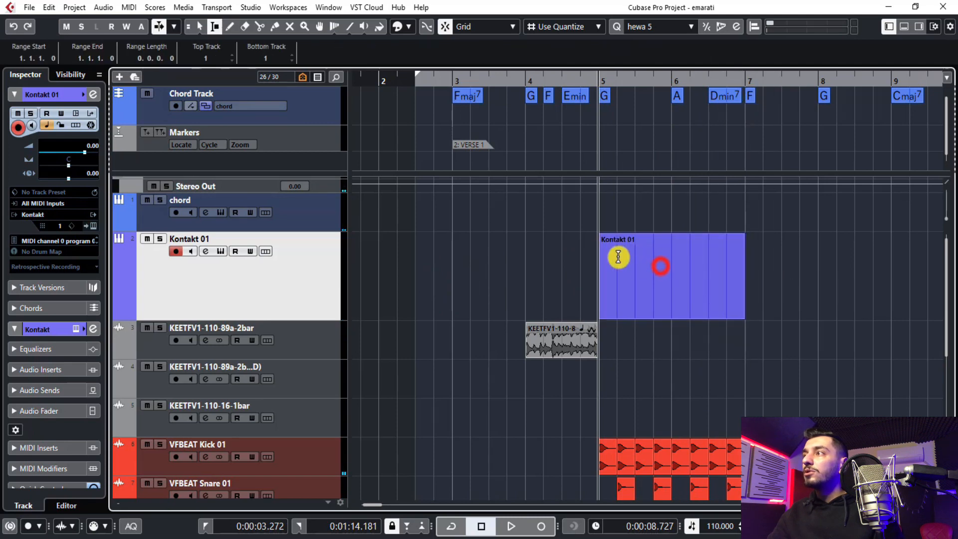
pyautogui.press('1')
pyautogui.click(569, 258)
pyautogui.doubleClick(704, 285)
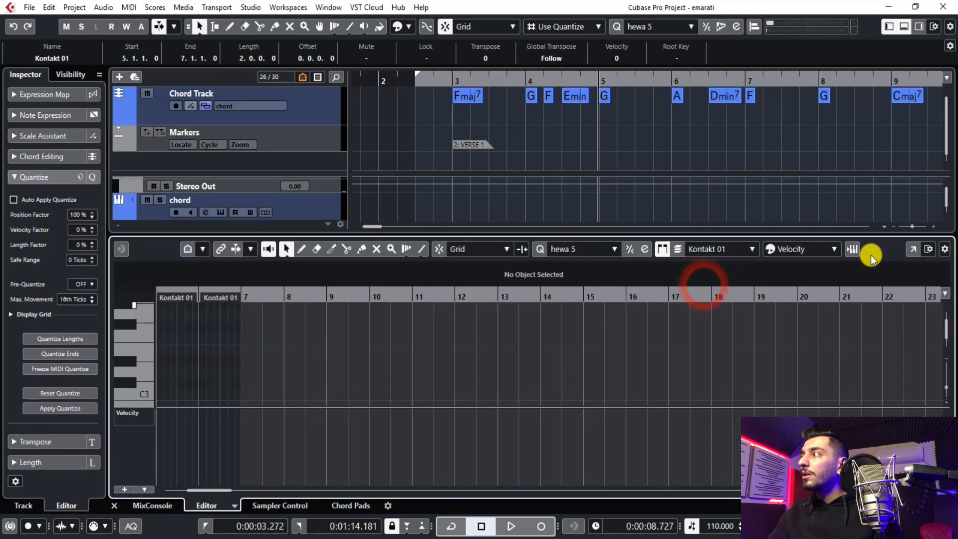
pyautogui.click(915, 249)
# Audition the Rahmani sounds across the Key Editor's piano keys, comparing the low, middle and high octaves and the keys around C2.
pyautogui.click(135, 287)
pyautogui.click(140, 308)
pyautogui.click(139, 233)
pyautogui.click(137, 160)
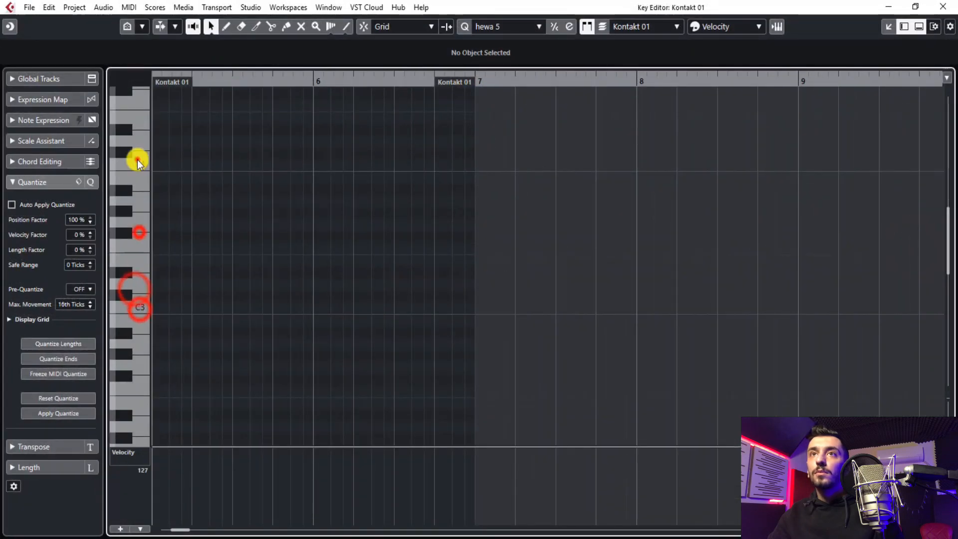
pyautogui.click(139, 150)
pyautogui.scroll(5, 133, 234)
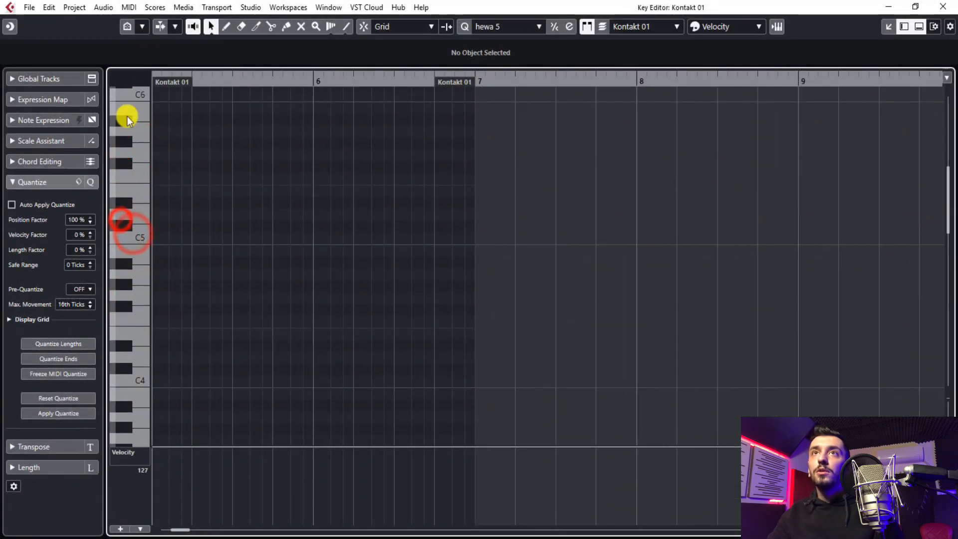
pyautogui.scroll(-8, 128, 105)
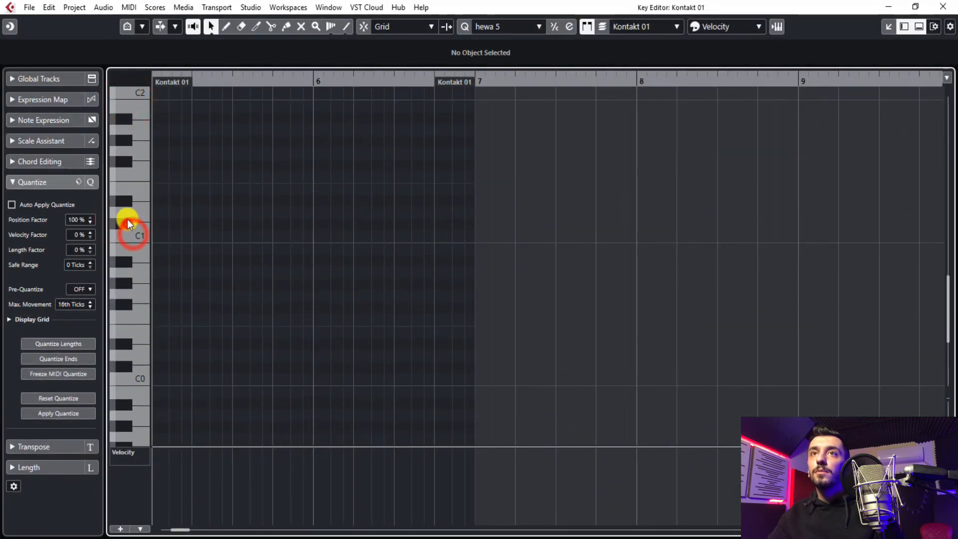
pyautogui.click(128, 220)
pyautogui.click(140, 92)
pyautogui.scroll(1, 145, 130)
pyautogui.click(149, 166)
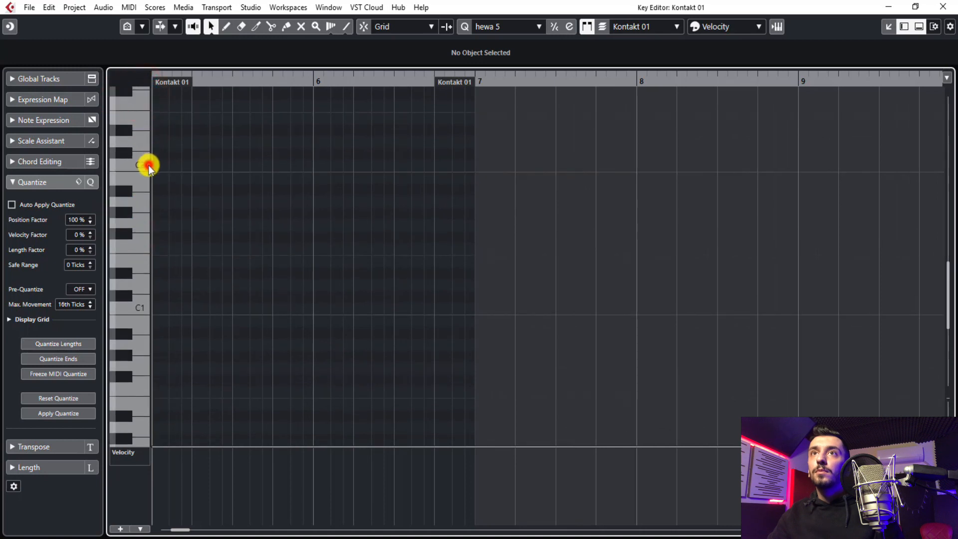
pyautogui.click(129, 146)
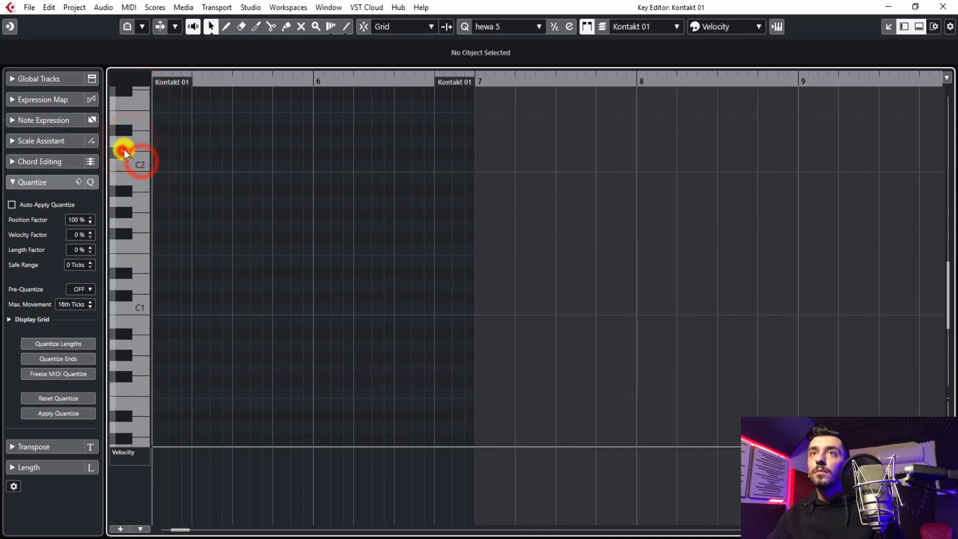
pyautogui.click(128, 130)
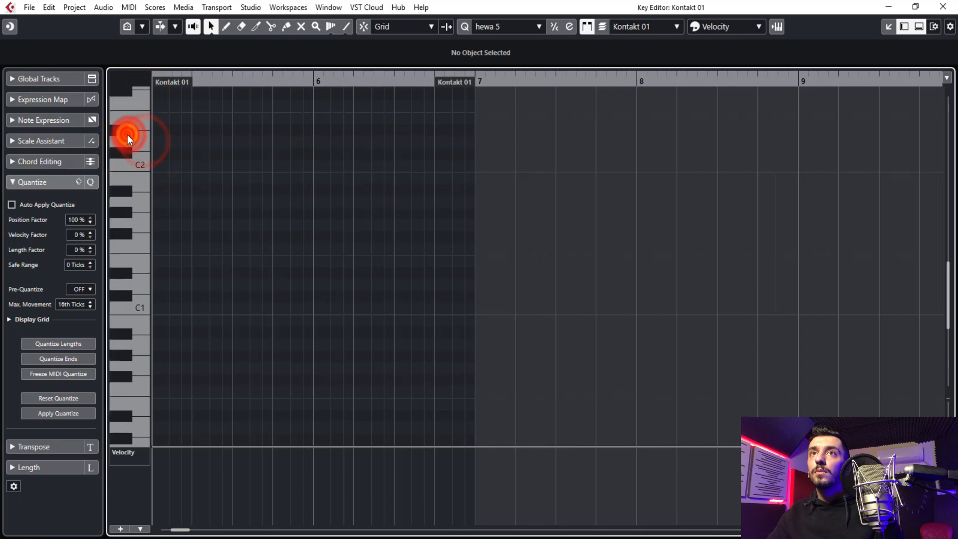
pyautogui.click(139, 163)
pyautogui.click(134, 148)
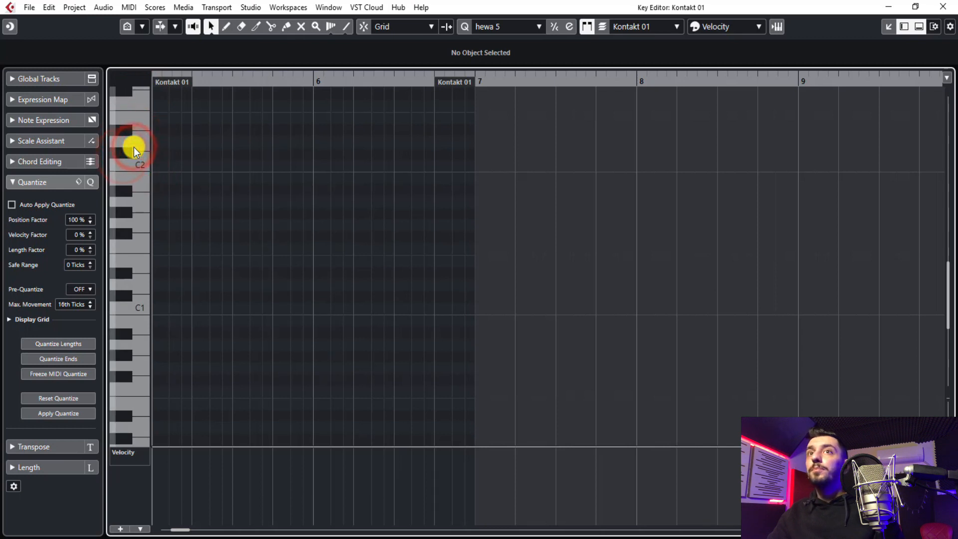
# Draw consecutive C2, C#2 and D2 notes on the hewa 5 grid at 5.1.1.0, 5.1.2.87 and 5.1.4.0.
pyautogui.press('h')
pyautogui.press('h')
pyautogui.press('h')
pyautogui.scroll(2, 134, 148)
pyautogui.press('h')
pyautogui.press('h')
pyautogui.press('h')
pyautogui.press('h')
pyautogui.press('h')
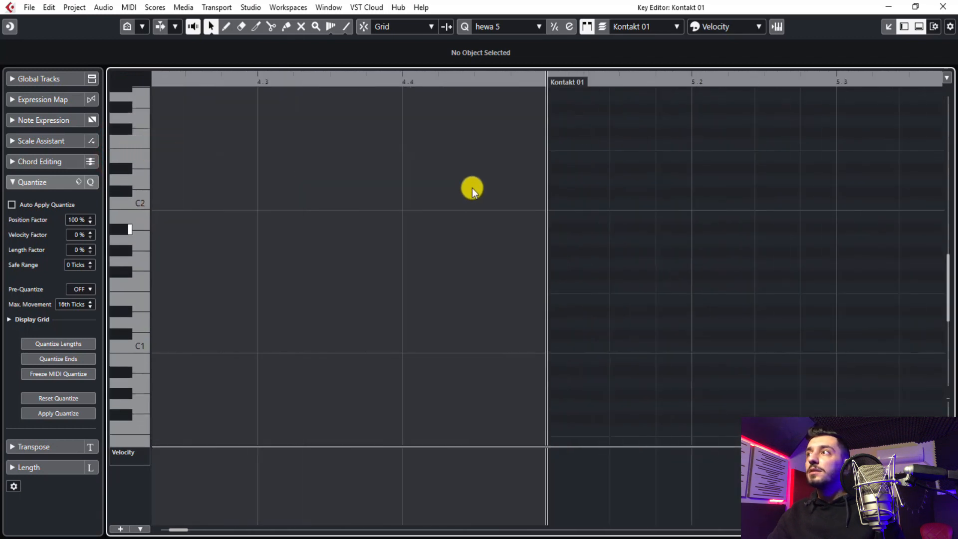
pyautogui.doubleClick(598, 203)
pyautogui.moveTo(618, 205); pyautogui.dragTo(654, 196)
pyautogui.doubleClick(617, 203)
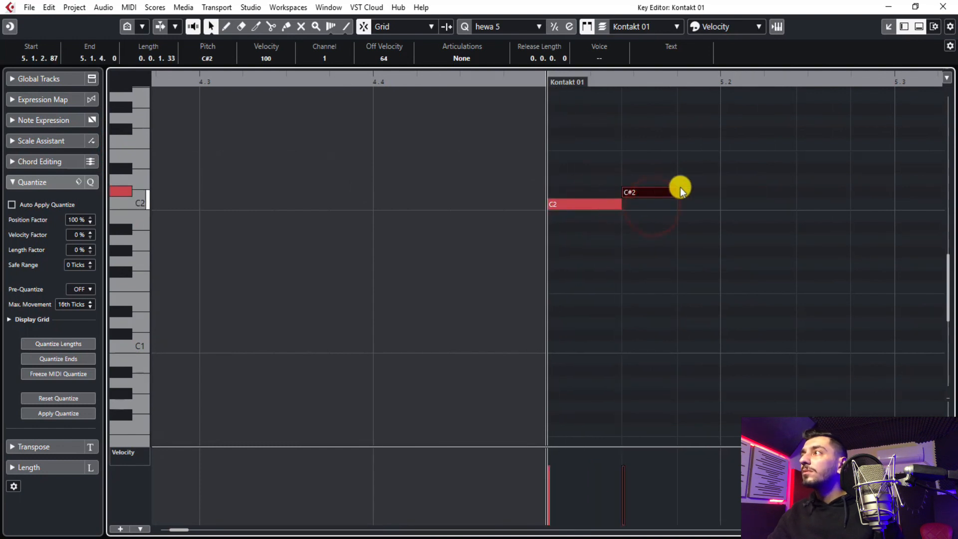
pyautogui.doubleClick(691, 183)
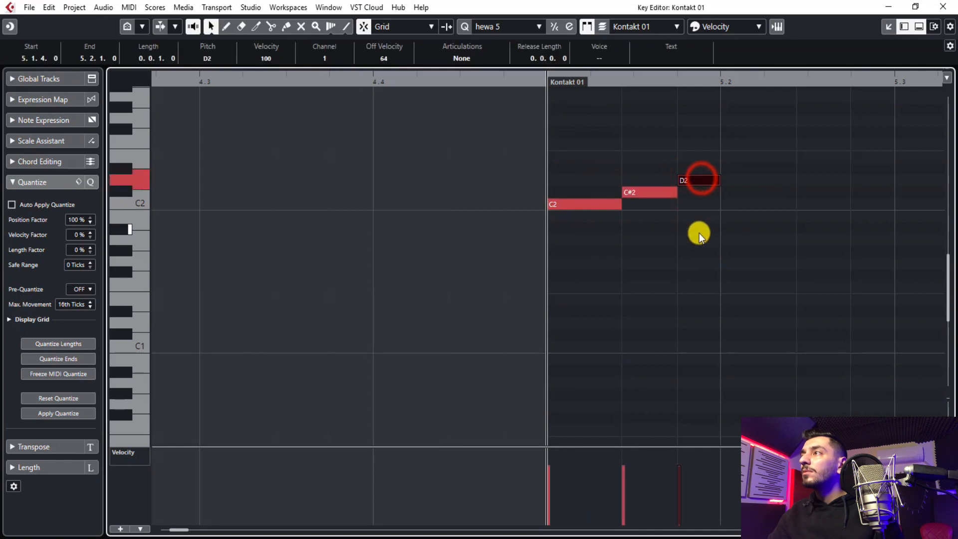
# Add two C#2 notes within the second beat of bar 5, at 5.2.1.0 and 5.2.3.119, playing back the pattern.
pyautogui.press('space')
pyautogui.doubleClick(732, 201)
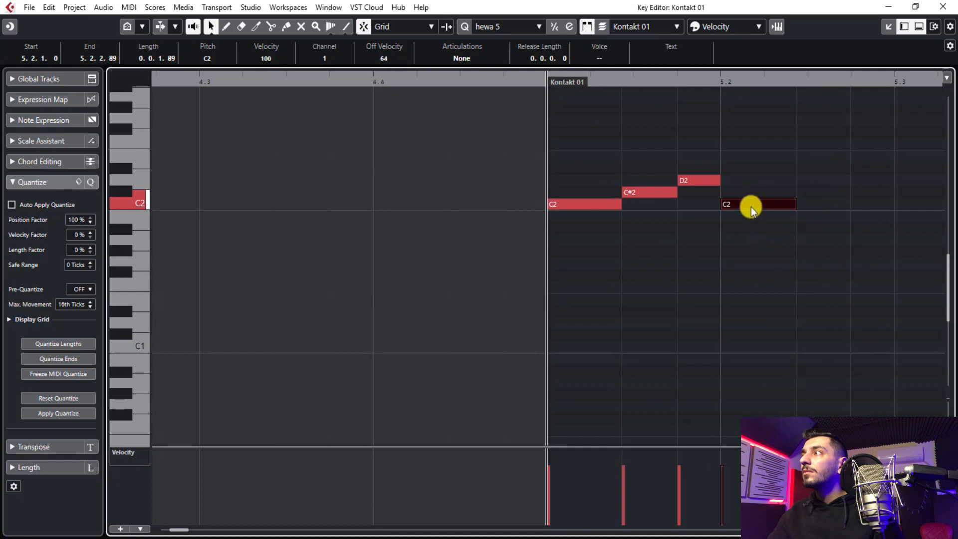
pyautogui.moveTo(751, 204); pyautogui.dragTo(748, 192)
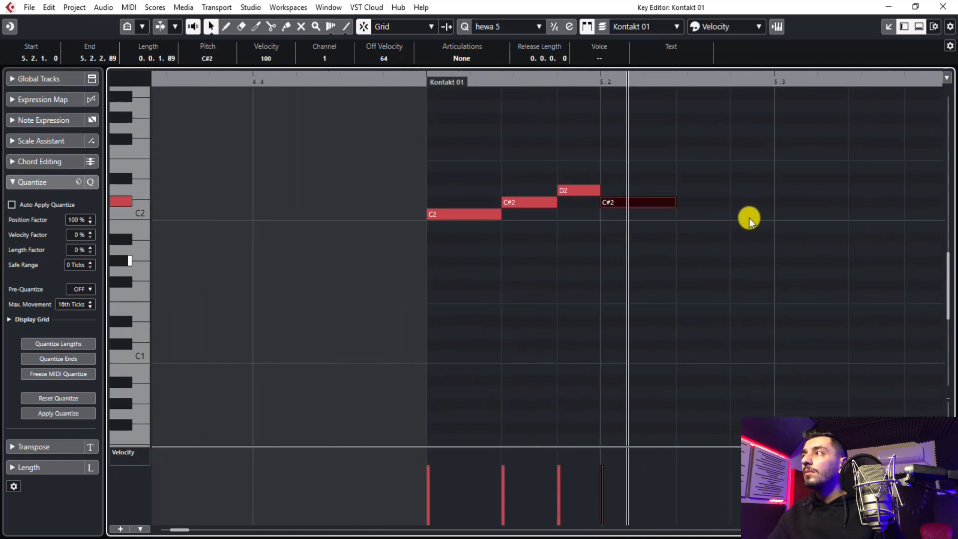
pyautogui.click(737, 202)
pyautogui.moveTo(737, 201); pyautogui.dragTo(773, 231)
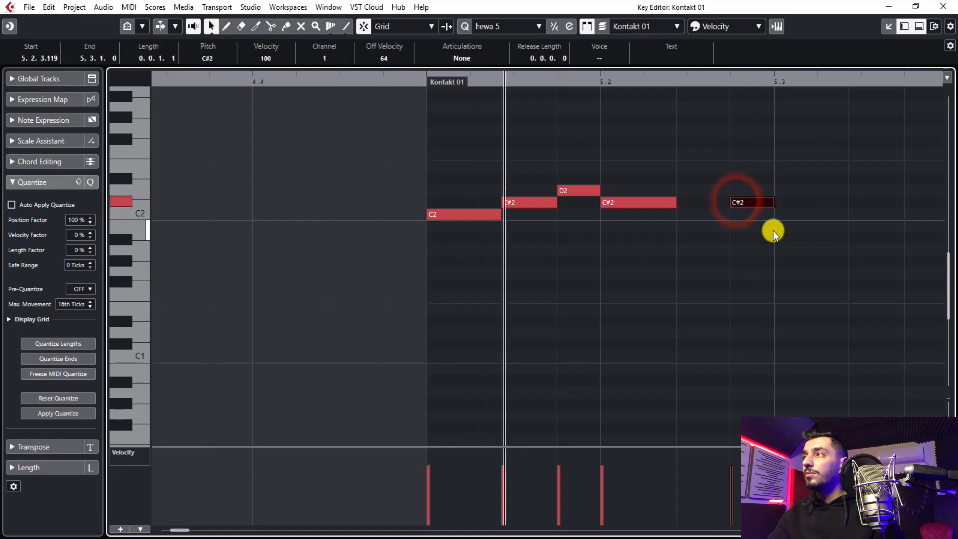
# Add a C#2 note on the third beat of bar 5, at 5.3.1.0, and play back the pattern.
pyautogui.press('space')
pyautogui.doubleClick(793, 202)
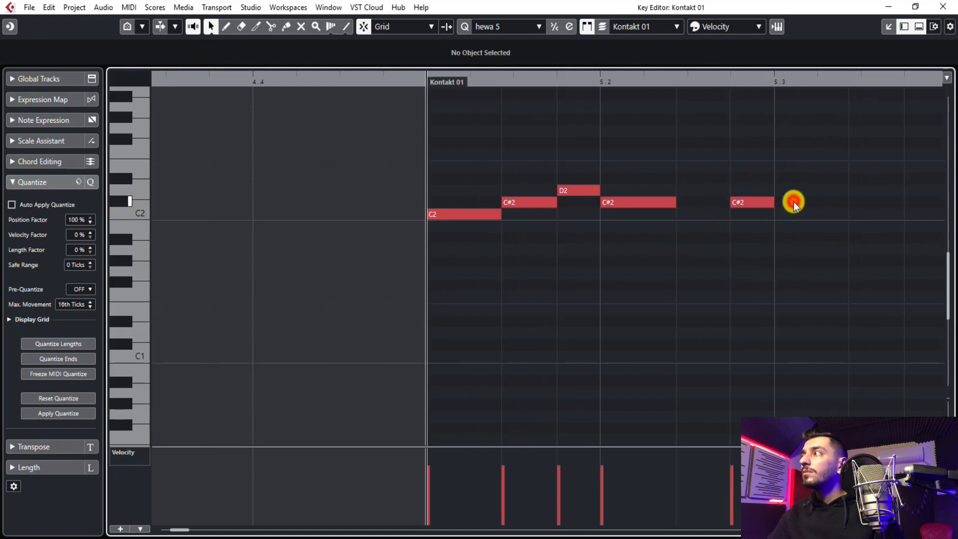
pyautogui.moveTo(753, 211); pyautogui.dragTo(544, 240)
pyautogui.press('space')
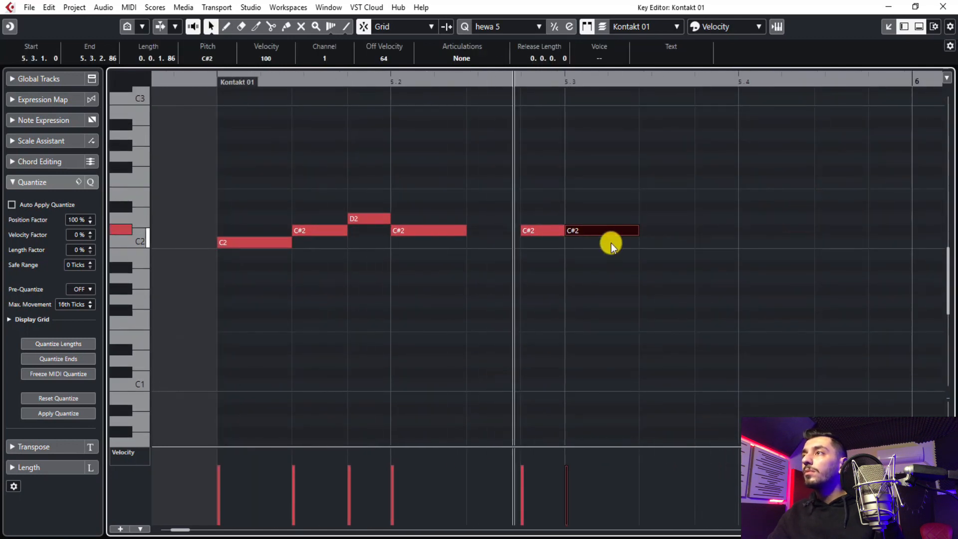
# Add a note at 5.3.2.86, following the last C#2, and move it down to C2.
pyautogui.press('space')
pyautogui.doubleClick(661, 220)
pyautogui.click(661, 212)
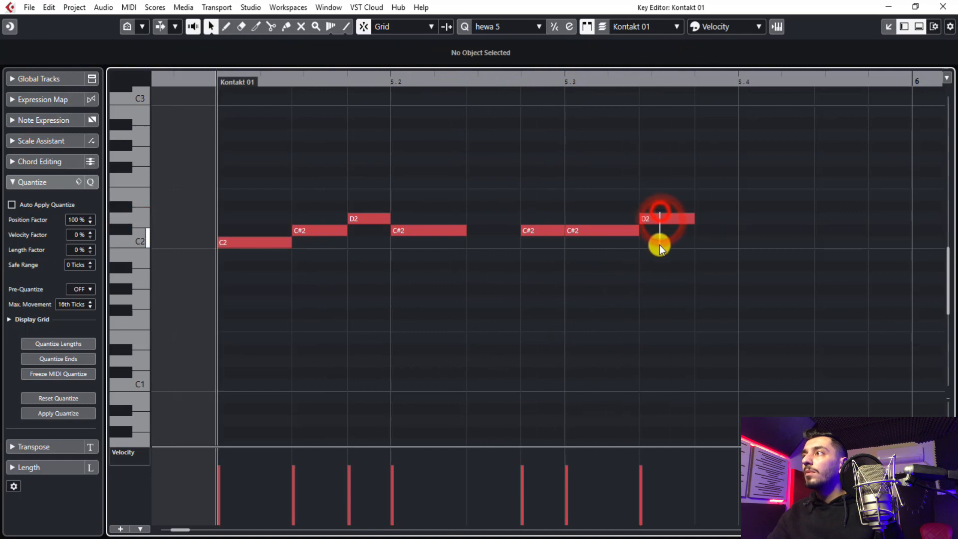
pyautogui.click(657, 215)
pyautogui.click(657, 210)
pyautogui.click(657, 213)
pyautogui.moveTo(661, 220); pyautogui.dragTo(651, 242)
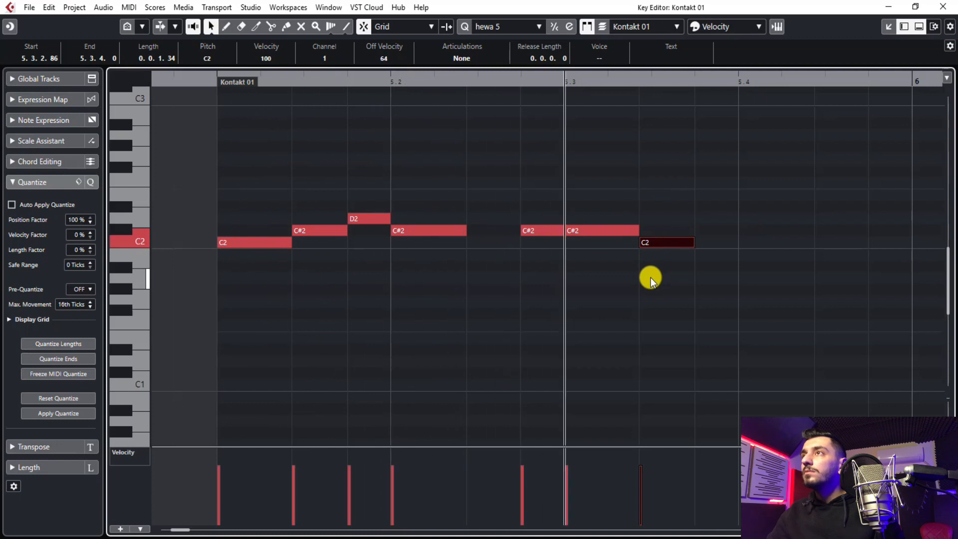
# Add a C#2 note at 5.3.4.0 and a D2 note at 5.4.1.0, playing back the pattern.
pyautogui.press('space')
pyautogui.doubleClick(723, 230)
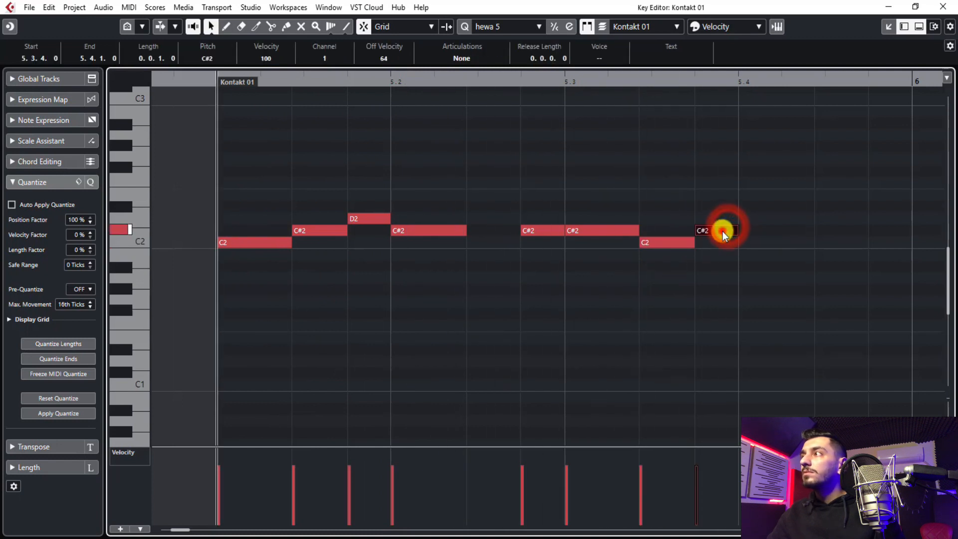
pyautogui.moveTo(722, 230); pyautogui.dragTo(722, 211)
pyautogui.press('space')
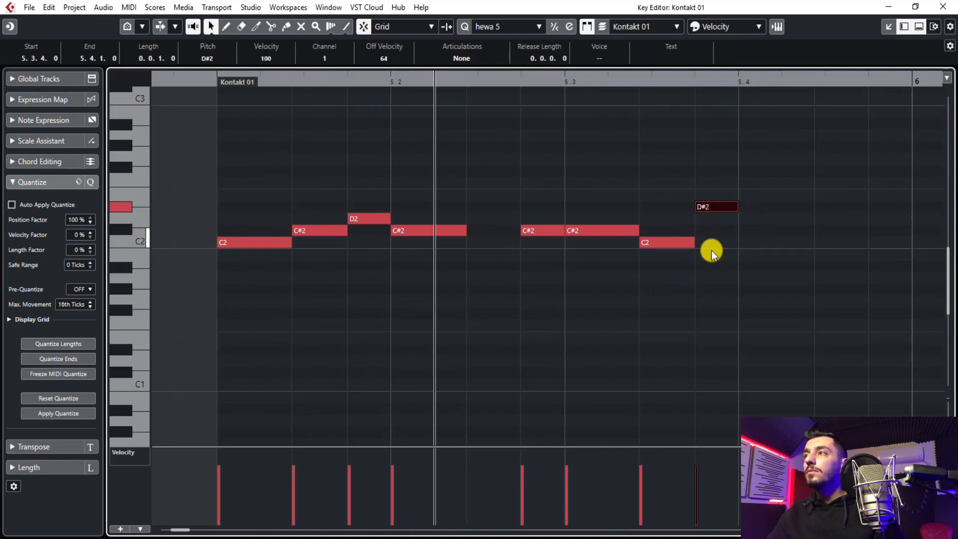
pyautogui.doubleClick(744, 219)
pyautogui.doubleClick(720, 209)
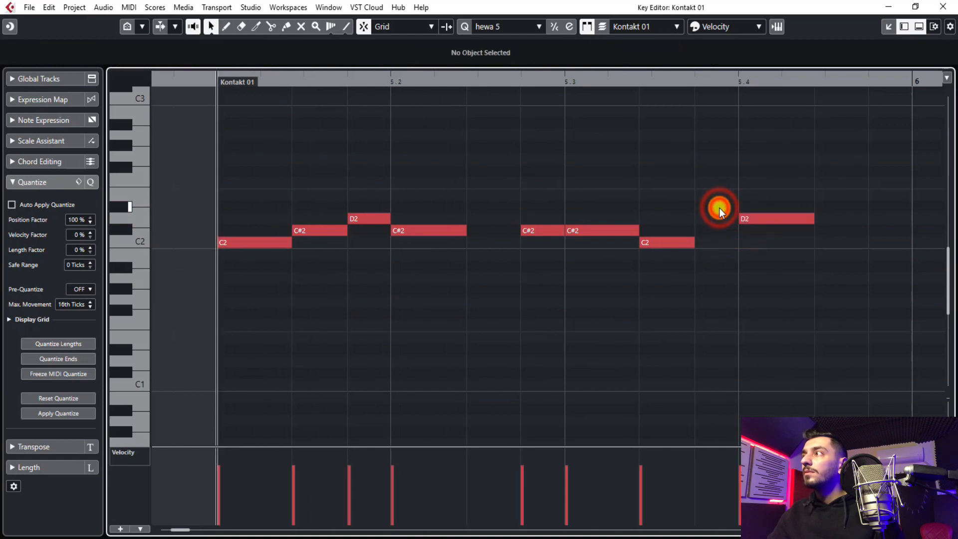
pyautogui.doubleClick(711, 217)
pyautogui.moveTo(716, 221); pyautogui.dragTo(715, 234)
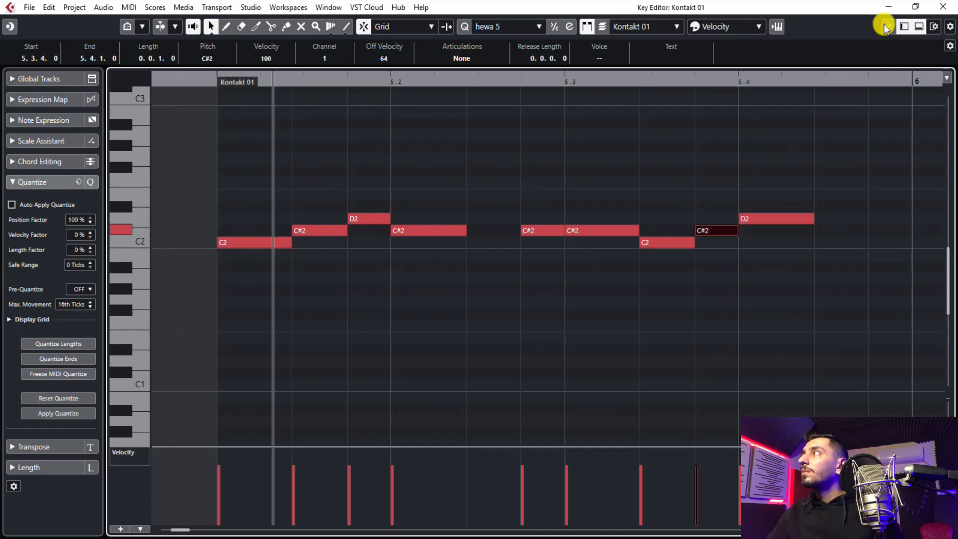
# Return to the project and split the Kontakt 01 part at bar 6, deleting the empty second half.
pyautogui.click(891, 13)
pyautogui.click(903, 27)
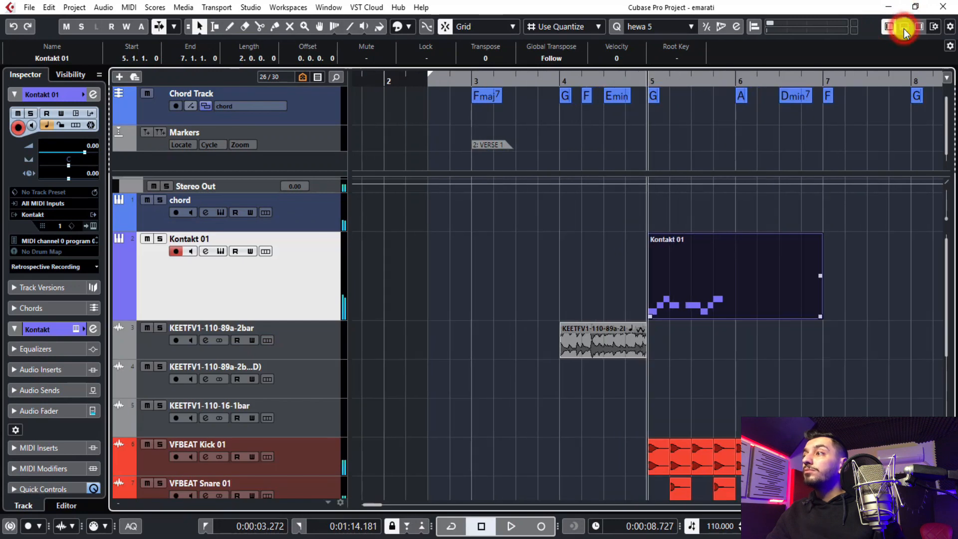
pyautogui.keyDown('alt'); pyautogui.click(756, 302); pyautogui.keyUp('alt')
pyautogui.click(783, 295)
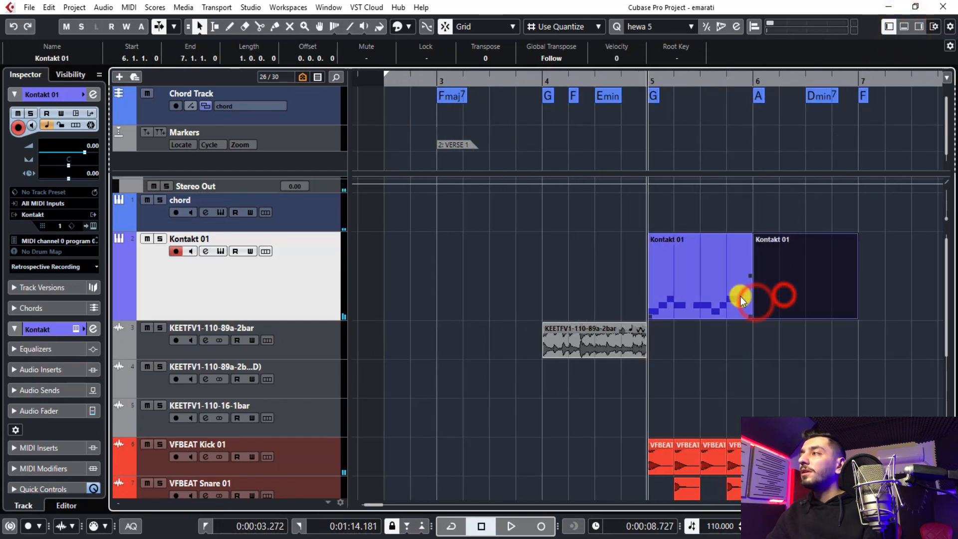
pyautogui.press('Delete')
# Duplicate the one-bar Kontakt 01 part five times to fill bars 5 to 10, and play back the repeated groove.
pyautogui.press('g')
pyautogui.press('g')
pyautogui.press('g')
pyautogui.press('g')
pyautogui.press('g')
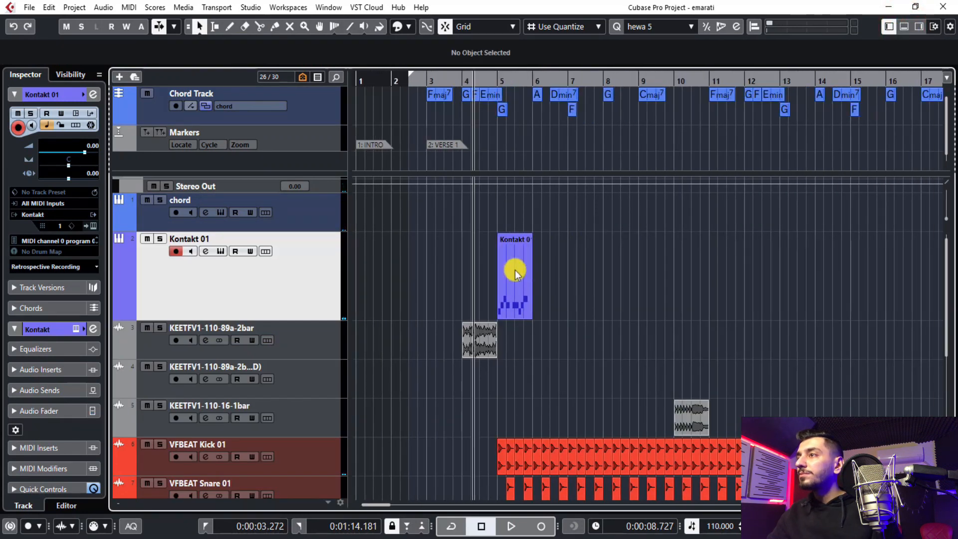
pyautogui.click(499, 268)
pyautogui.hotkey('ctrl', 'd')
pyautogui.hotkey('ctrl', 'd')
pyautogui.hotkey('ctrl', 'd')
pyautogui.hotkey('ctrl', 'd')
pyautogui.hotkey('ctrl', 'd')
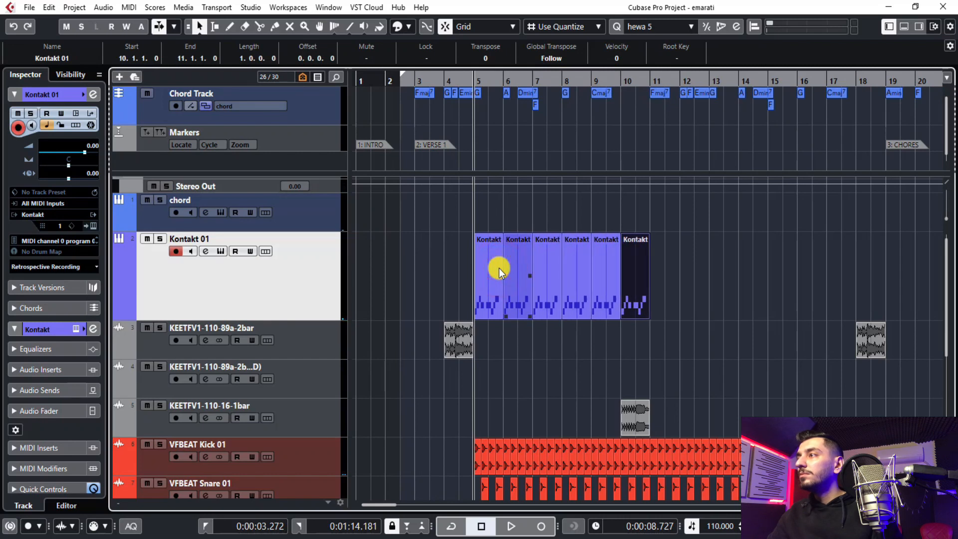
pyautogui.press('space')
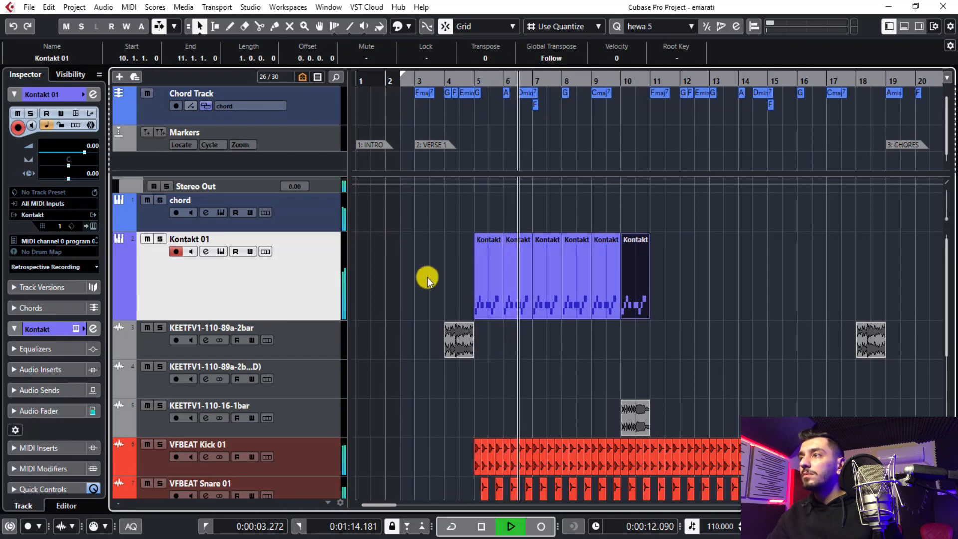
pyautogui.press('space')
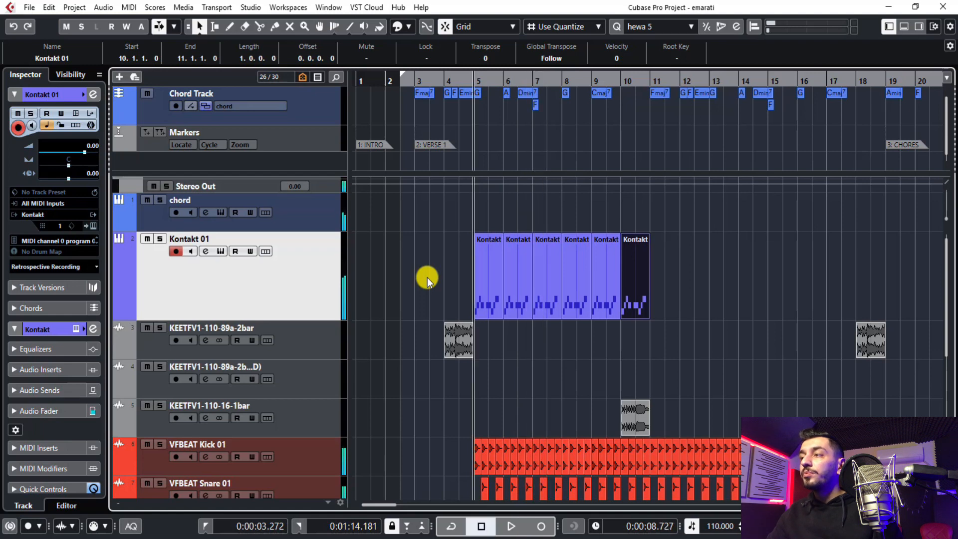
# Examine the Rahmani_1 instrument's Transient Designer and Equalizer, trying the sustain and high-band knobs and auditioning its sounds.
pyautogui.click(223, 254)
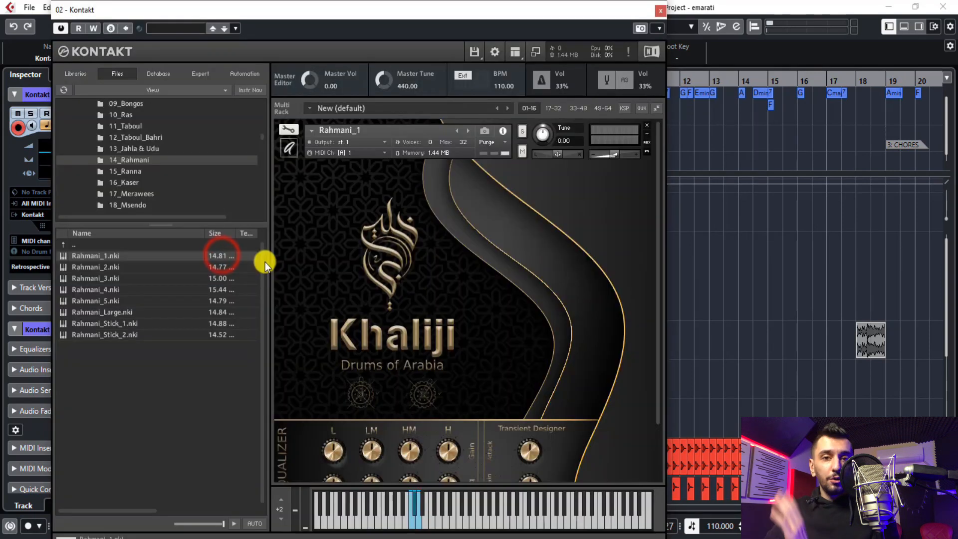
pyautogui.moveTo(372, 8); pyautogui.dragTo(446, 9)
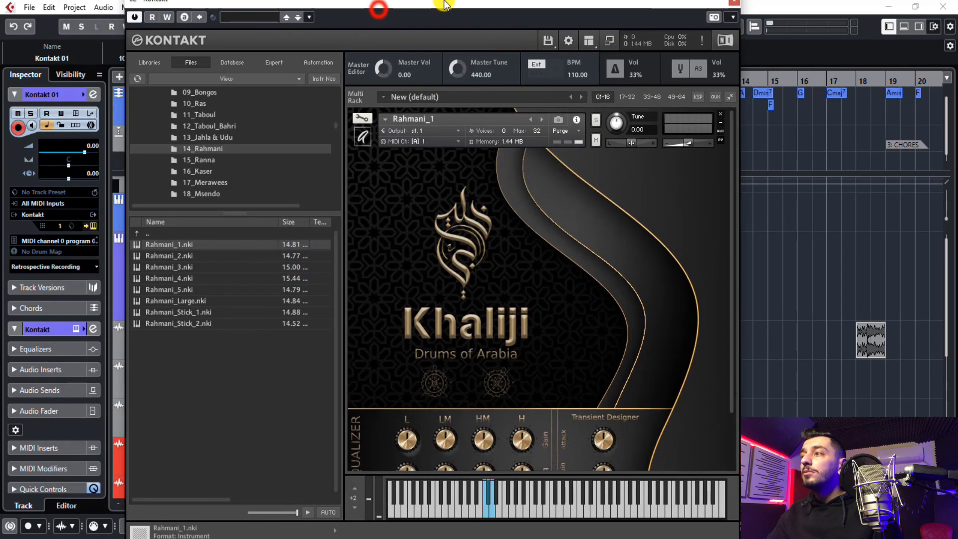
pyautogui.scroll(-1, 540, 253)
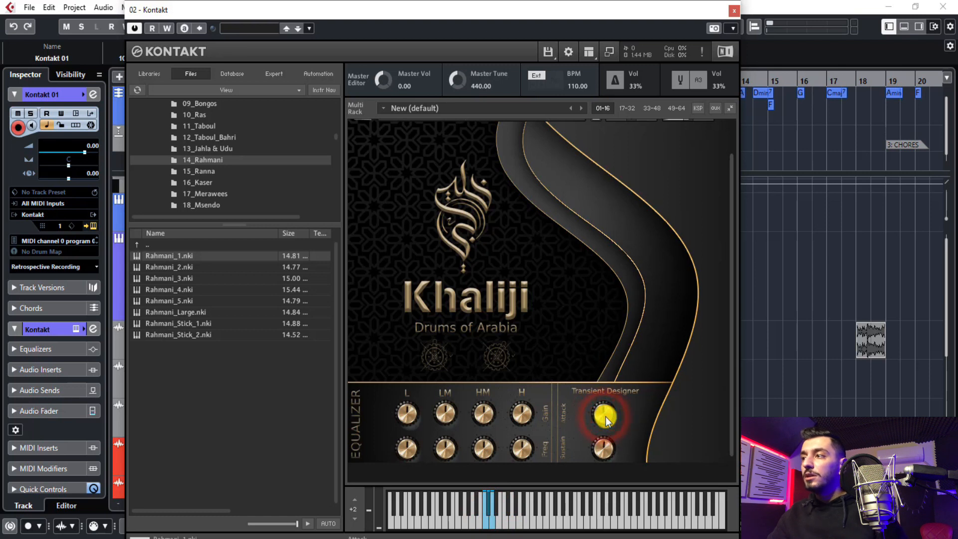
pyautogui.moveTo(607, 447); pyautogui.dragTo(608, 390)
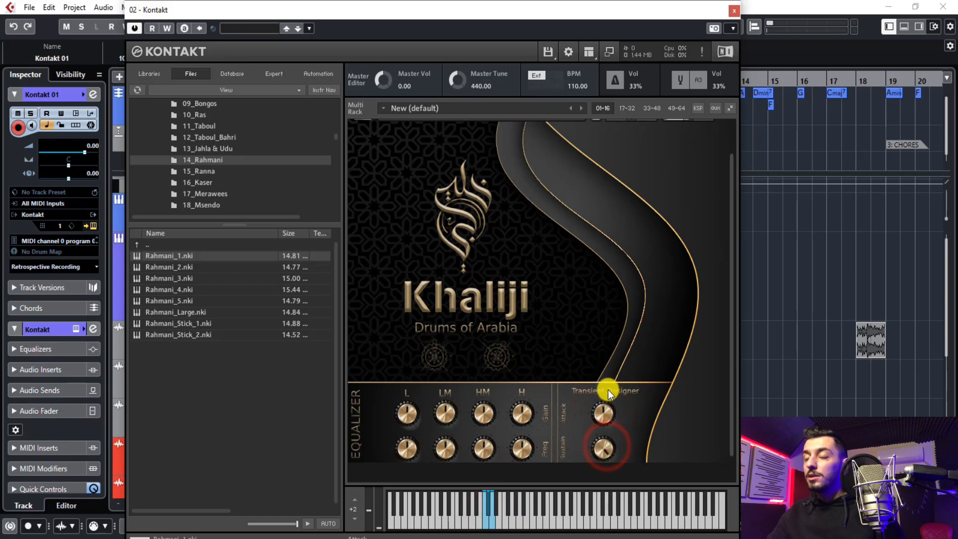
pyautogui.click(602, 448)
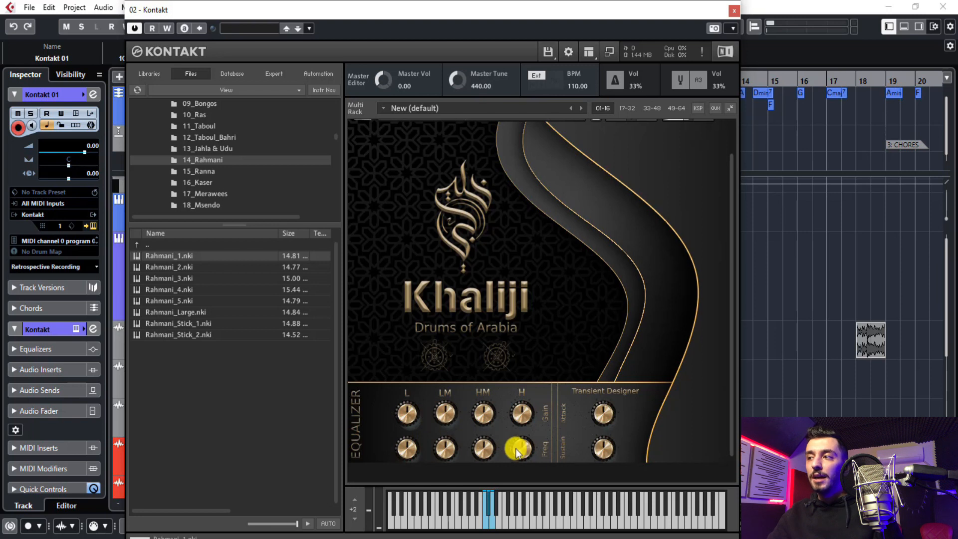
pyautogui.moveTo(522, 451); pyautogui.dragTo(522, 352)
pyautogui.click(488, 516)
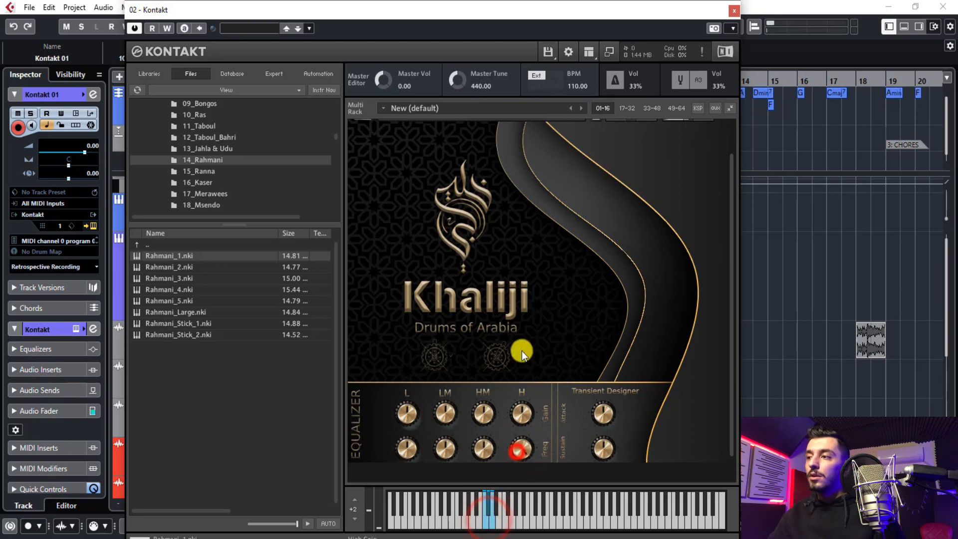
pyautogui.click(493, 523)
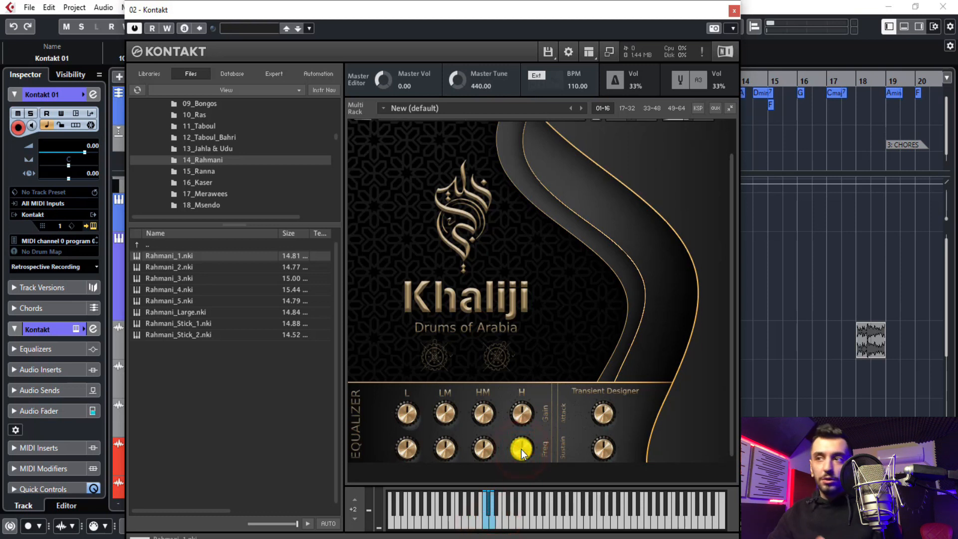
pyautogui.scroll(2, 501, 297)
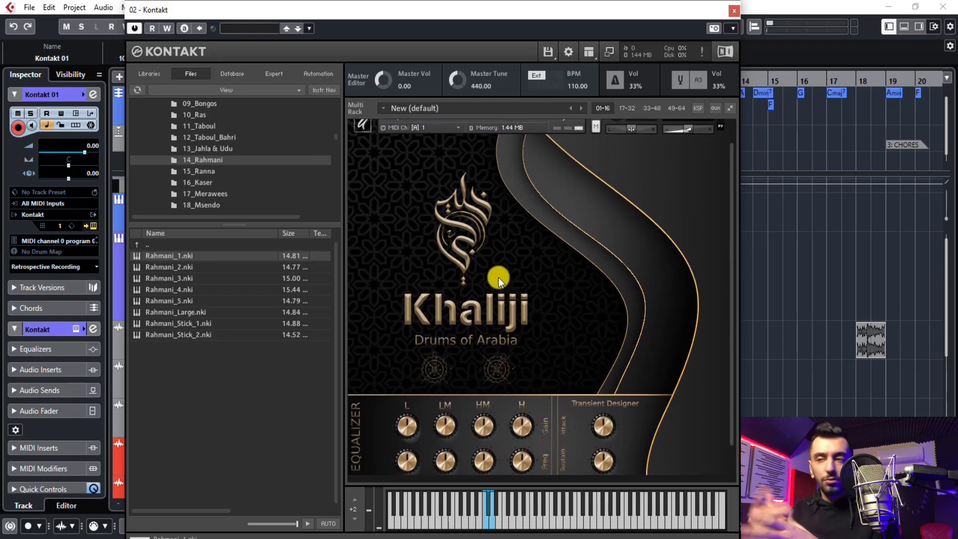
pyautogui.click(733, 11)
# Glue the six Kontakt 01 parts into one part from bar 5 to bar 11.
pyautogui.press('g')
pyautogui.press('g')
pyautogui.moveTo(623, 255); pyautogui.dragTo(368, 292)
pyautogui.rightClick(531, 260)
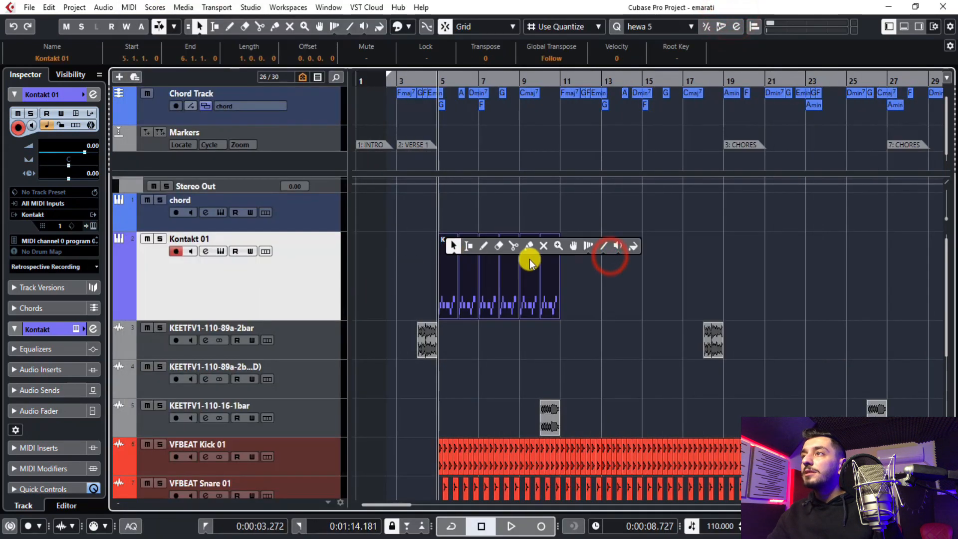
pyautogui.click(529, 246)
pyautogui.click(493, 260)
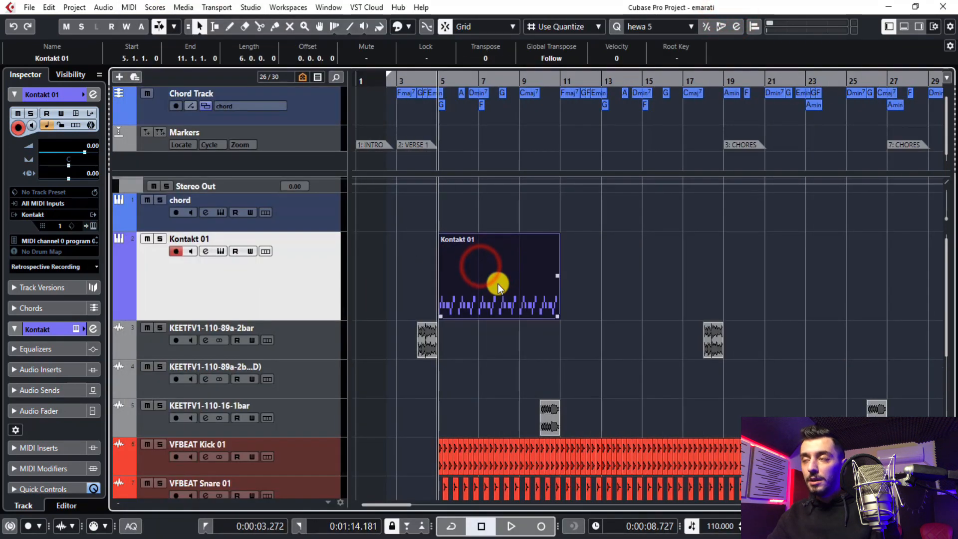
# Render the glued Kontakt 01 part in place to a new audio track and enlarge that track's height.
pyautogui.hotkey('alt', 'r')
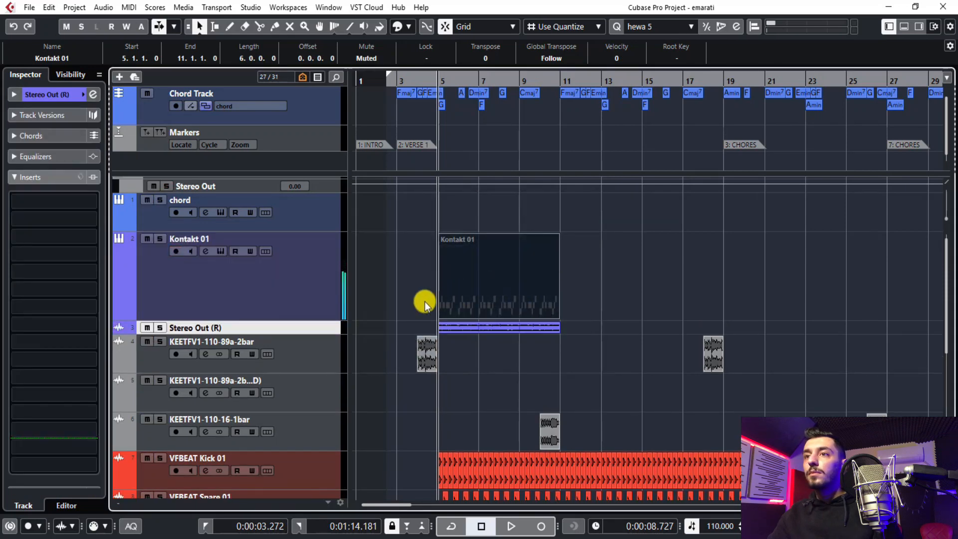
pyautogui.moveTo(292, 335); pyautogui.dragTo(295, 382)
pyautogui.click(395, 315)
pyautogui.click(459, 270)
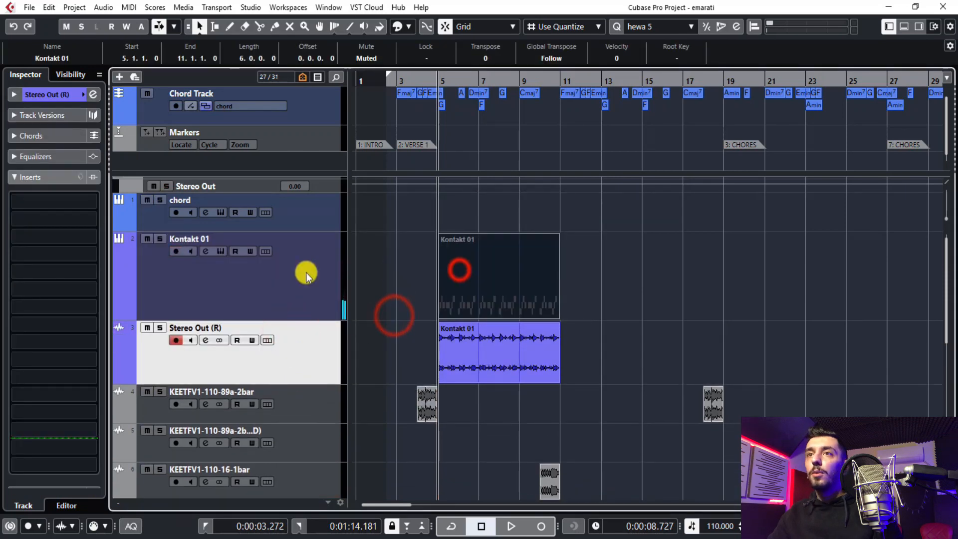
# Replace the Rahmani_1 instrument in Kontakt with Ranna_2_Emarati_Exp.nki from the Instruments folder.
pyautogui.click(274, 271)
pyautogui.click(224, 256)
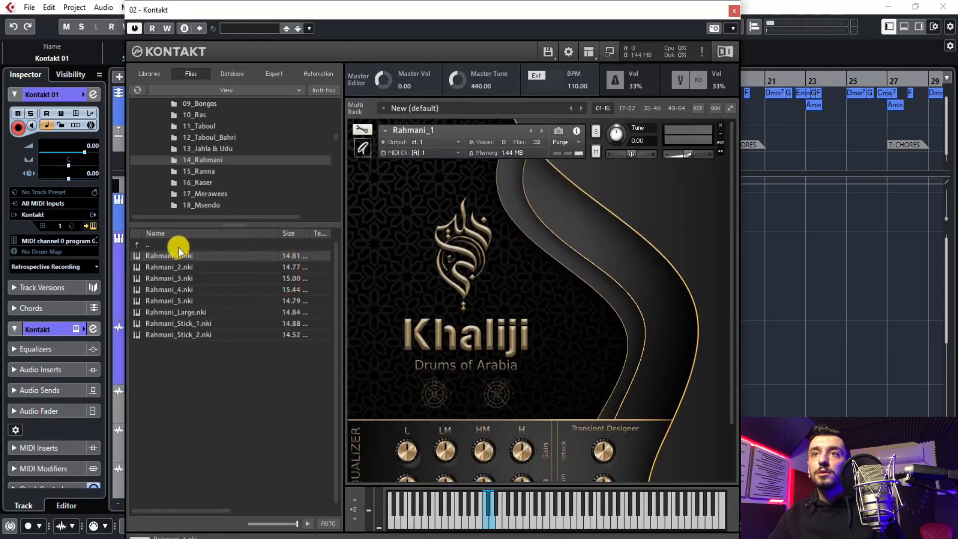
pyautogui.doubleClick(176, 245)
pyautogui.scroll(-3, 213, 327)
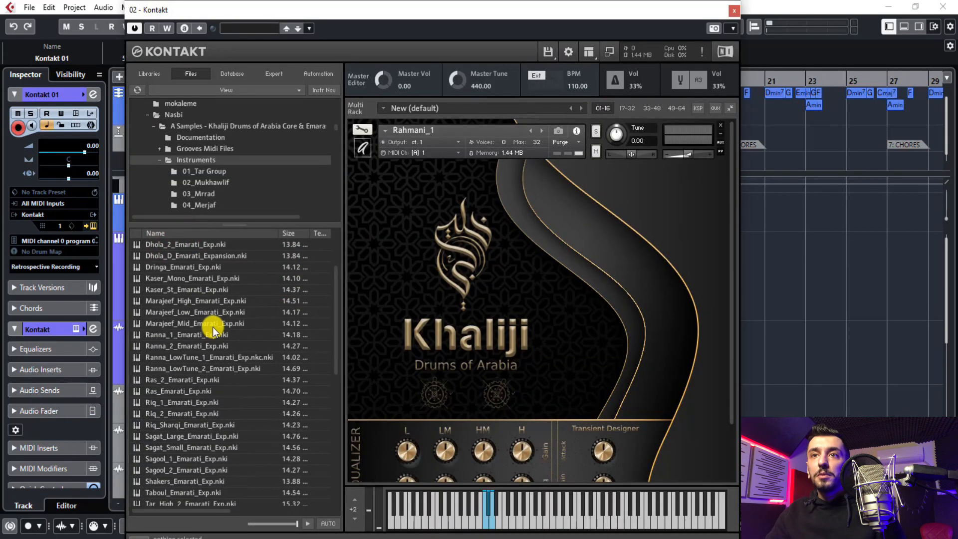
pyautogui.scroll(-1, 213, 328)
pyautogui.moveTo(167, 312); pyautogui.dragTo(539, 248)
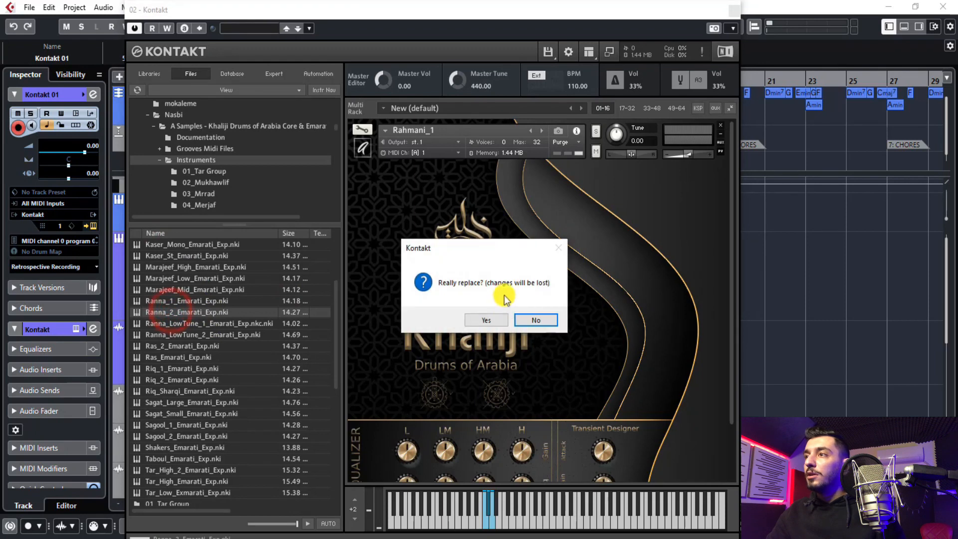
pyautogui.click(489, 320)
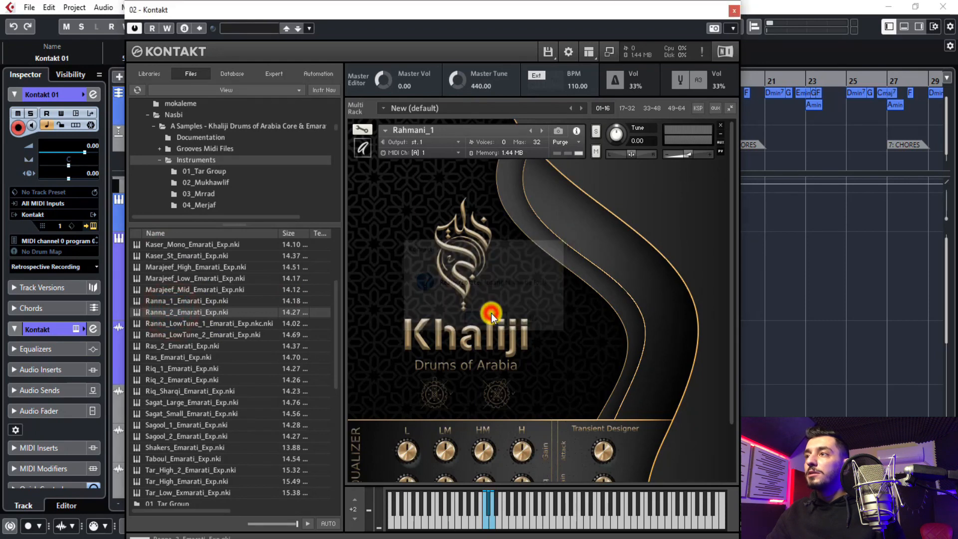
# Audition the Ranna_2_Emarati_Exp sounds on Kontakt's keyboard and close the instrument window.
pyautogui.click(535, 521)
pyautogui.click(531, 518)
pyautogui.click(537, 518)
pyautogui.click(542, 522)
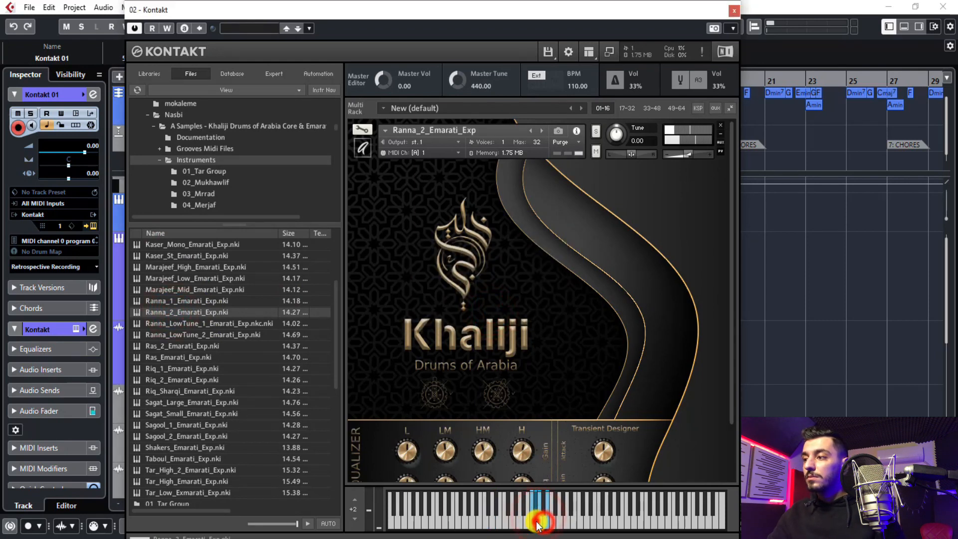
pyautogui.click(535, 519)
pyautogui.click(543, 519)
pyautogui.click(734, 11)
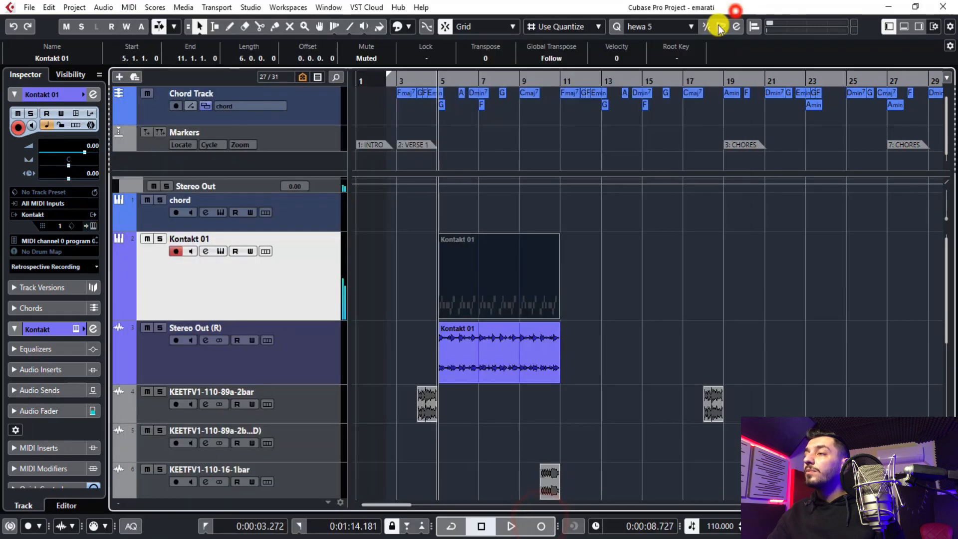
# Open the muted Kontakt 01 MIDI part in the lower-zone editor and unmute it with the Mute tool.
pyautogui.click(421, 257)
pyautogui.click(478, 279)
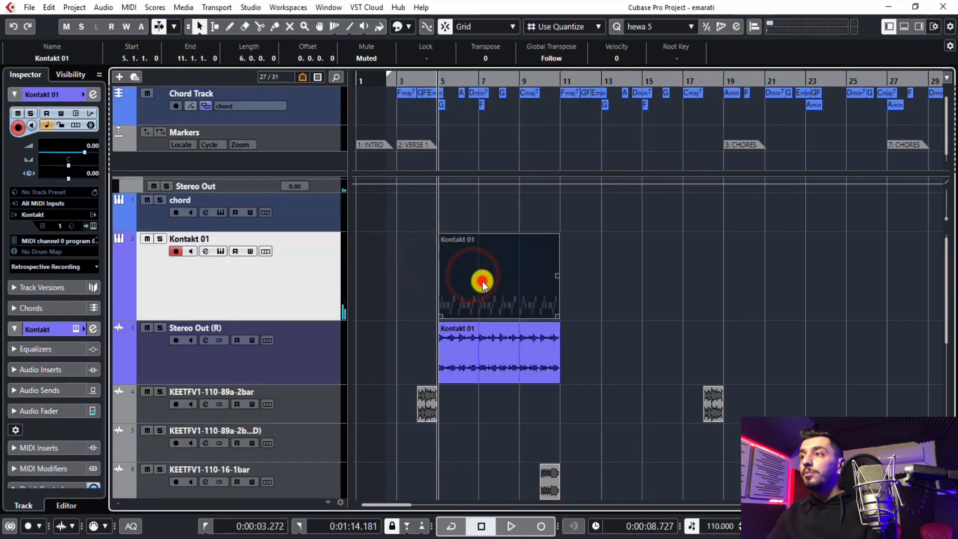
pyautogui.doubleClick(482, 282)
pyautogui.rightClick(549, 146)
pyautogui.click(638, 144)
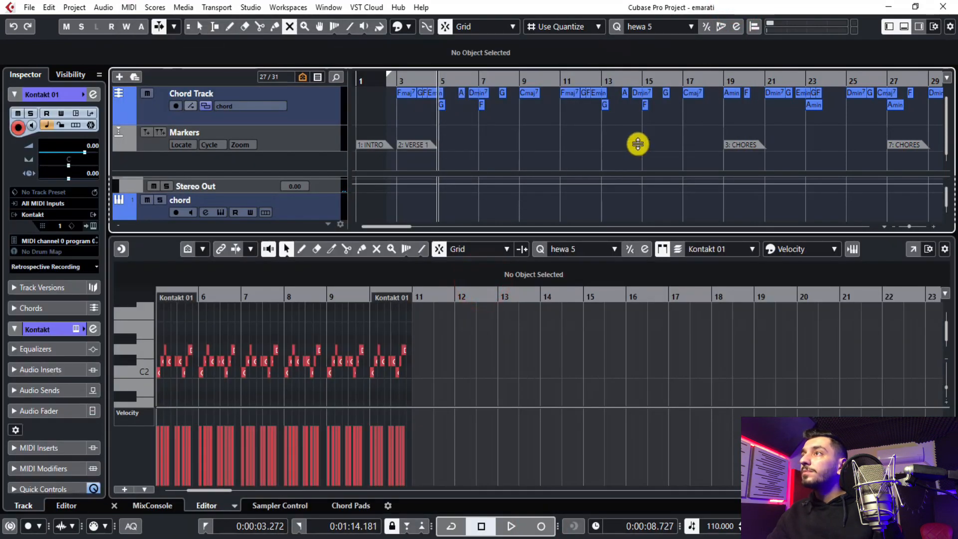
pyautogui.scroll(-3, 514, 185)
pyautogui.click(493, 193)
pyautogui.press('1')
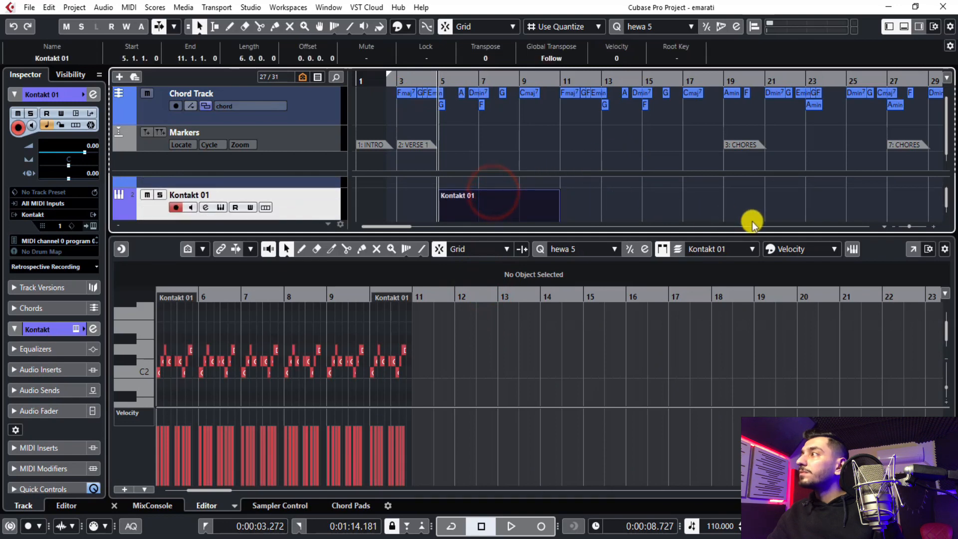
# Open the Kontakt 01 part in a separate Key Editor window and audition drum sounds on its piano keyboard.
pyautogui.click(910, 252)
pyautogui.click(134, 189)
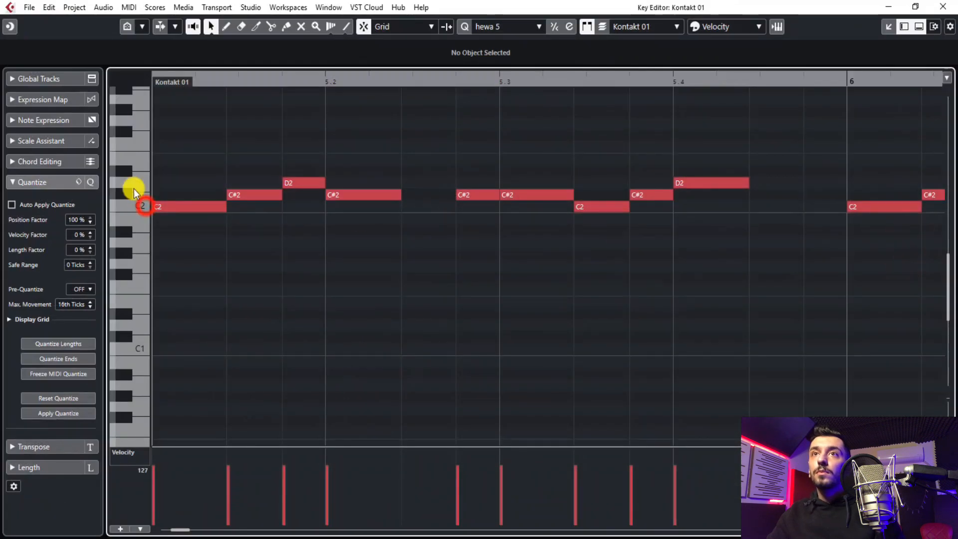
pyautogui.click(139, 345)
pyautogui.scroll(2, 140, 345)
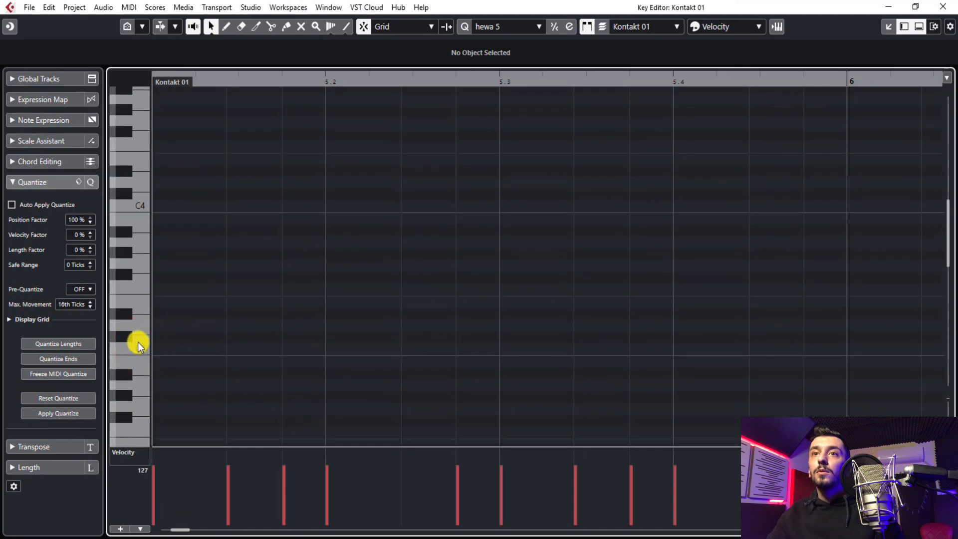
pyautogui.click(138, 342)
pyautogui.scroll(-2, 132, 338)
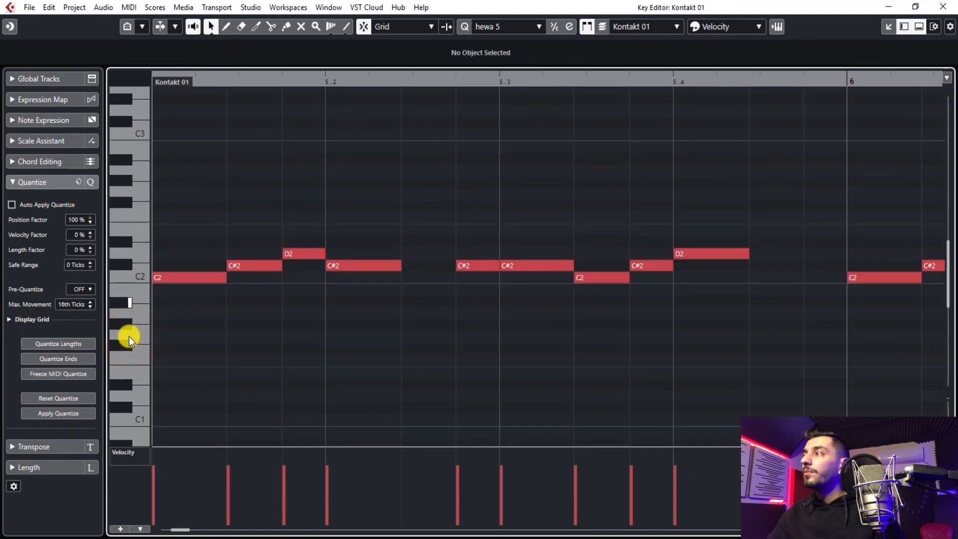
# Delete all existing notes from the Kontakt 01 part between bars 5 and 11.
pyautogui.press('g')
pyautogui.press('g')
pyautogui.press('g')
pyautogui.press('g')
pyautogui.press('g')
pyautogui.press('g')
pyautogui.press('g')
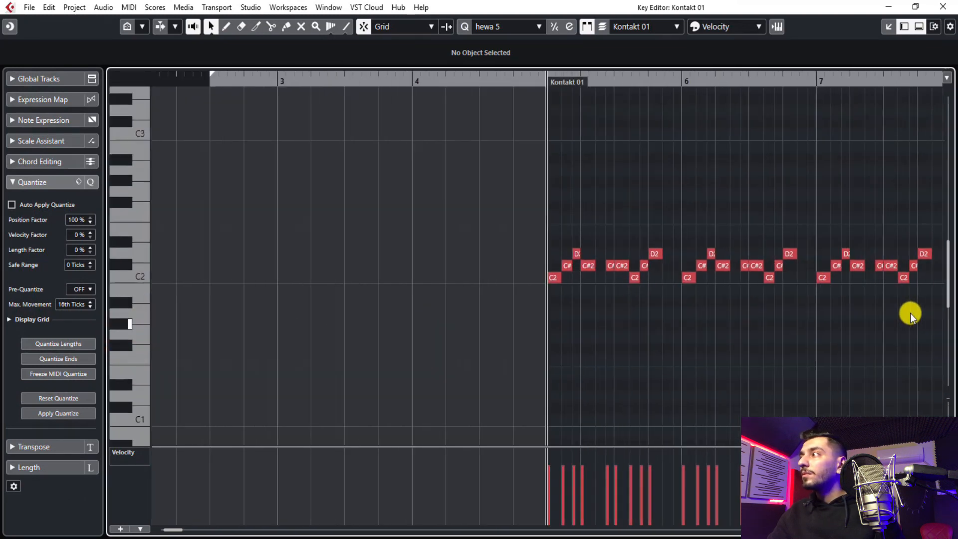
pyautogui.press('g')
pyautogui.moveTo(910, 313); pyautogui.dragTo(413, 209)
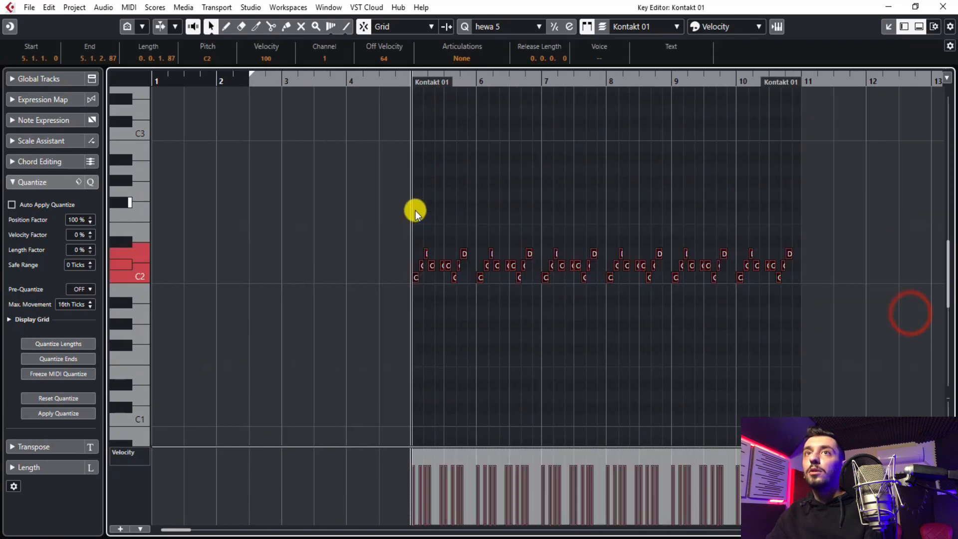
pyautogui.press('Delete')
# Add a note at the start of bar 5 and transpose it to E3.
pyautogui.scroll(1, 416, 214)
pyautogui.scroll(2, 423, 259)
pyautogui.doubleClick(425, 274)
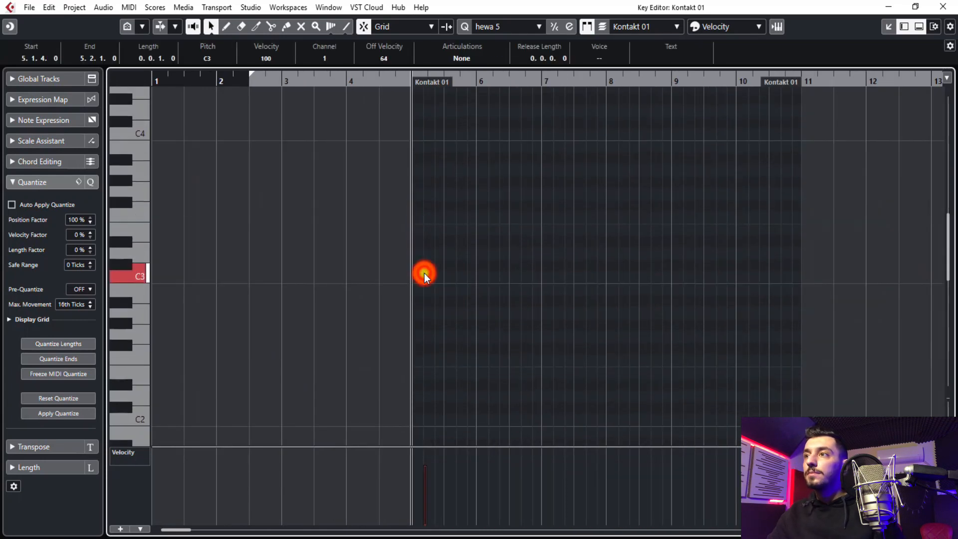
pyautogui.press('h')
pyautogui.press('h')
pyautogui.press('h')
pyautogui.press('h')
pyautogui.press('h')
pyautogui.moveTo(618, 277); pyautogui.dragTo(556, 257)
pyautogui.click(451, 305)
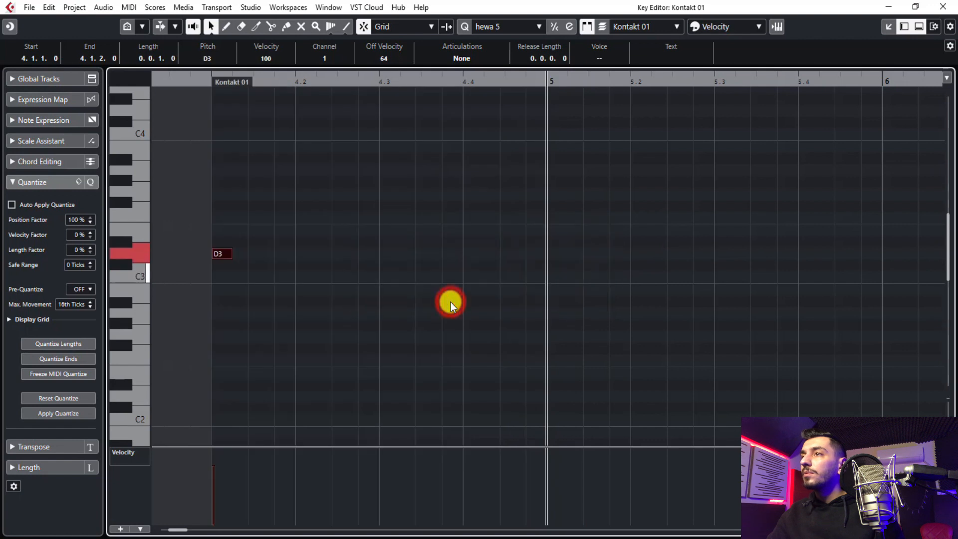
pyautogui.hotkey('ctrl', 'z')
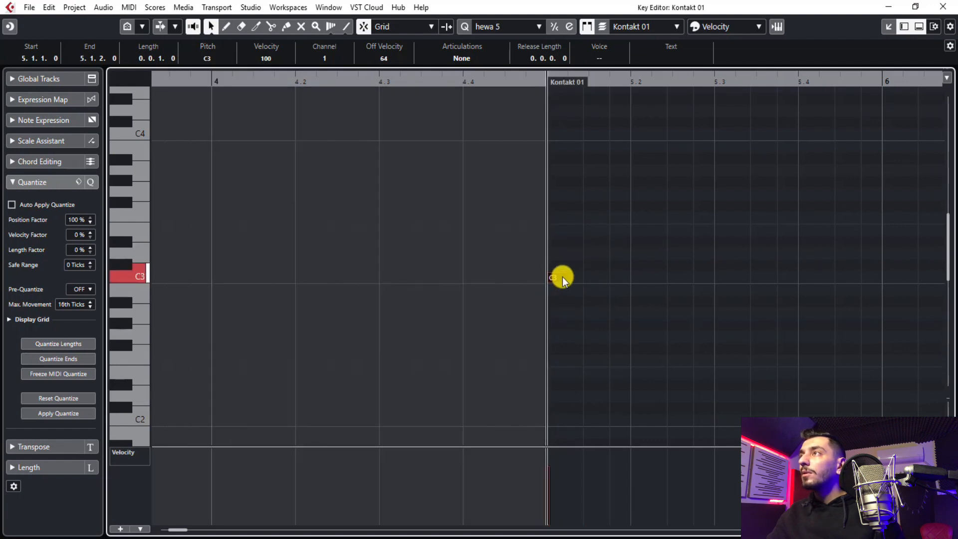
pyautogui.press('Up')
pyautogui.press('Up')
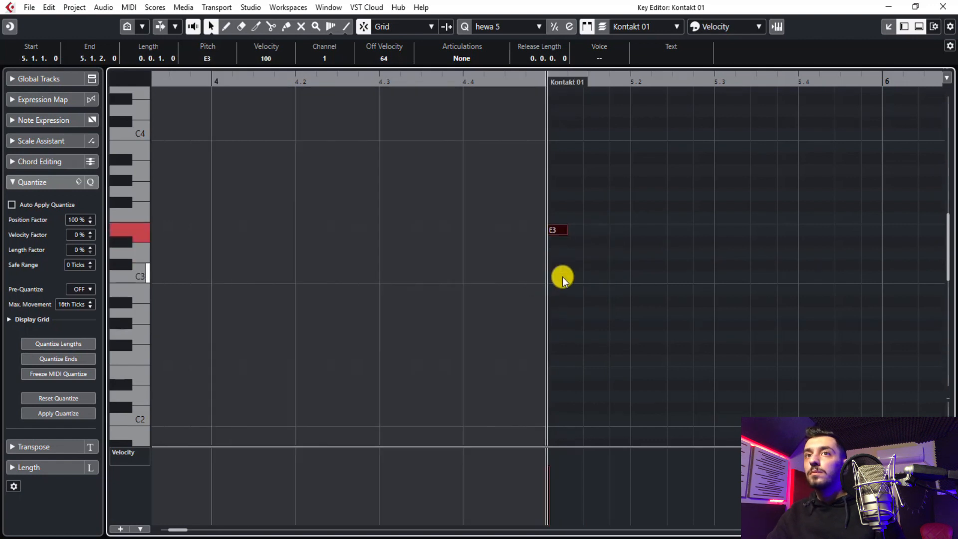
# Add D3 on the second grid line of beat 5.1, C#3 at 5.1.4 and C3 on beat 5.3, with playback running.
pyautogui.doubleClick(591, 256)
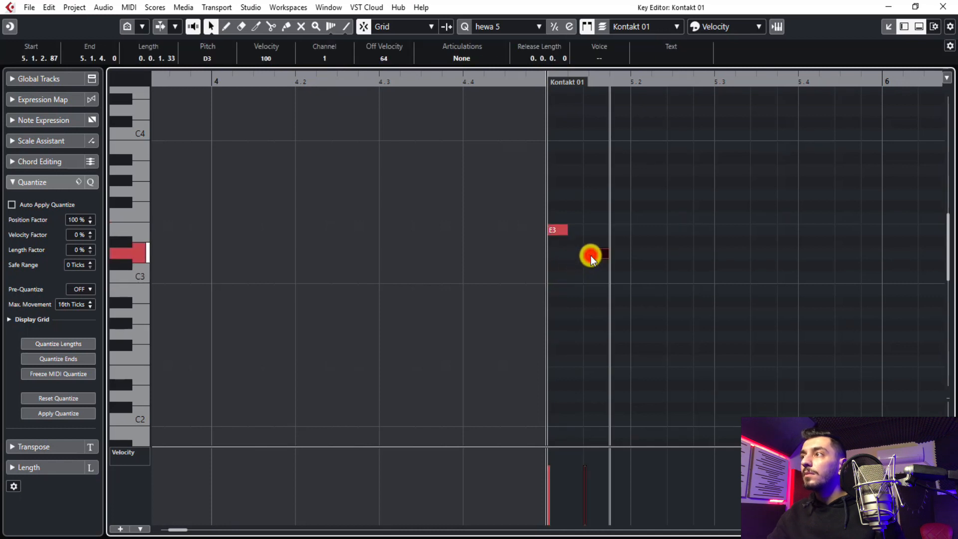
pyautogui.doubleClick(628, 255)
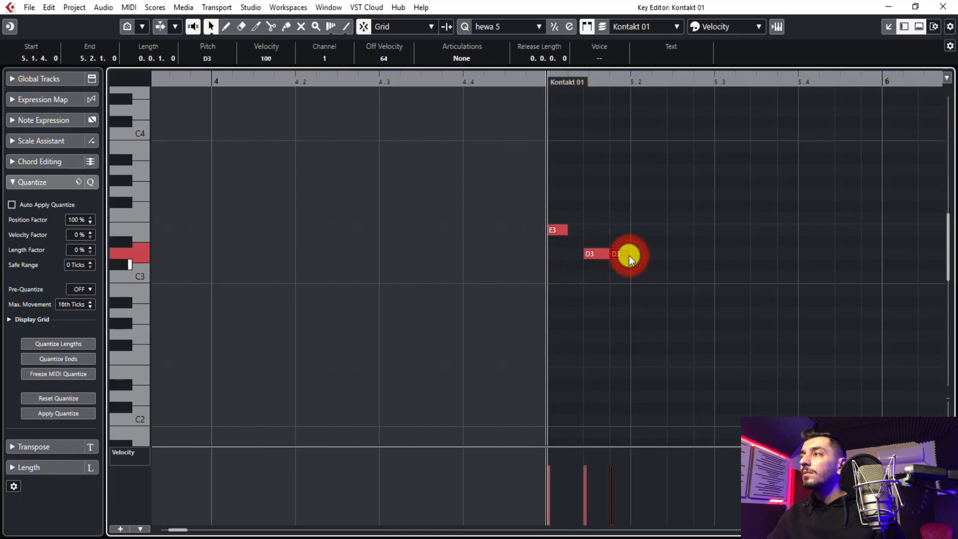
pyautogui.press('space')
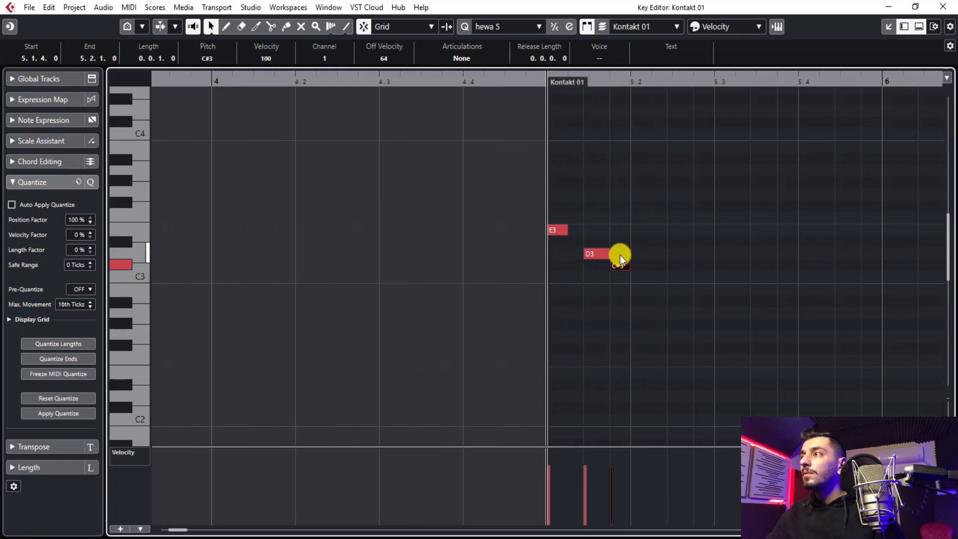
pyautogui.doubleClick(723, 264)
pyautogui.moveTo(731, 265)
pyautogui.mouseDown()
pyautogui.moveTo(736, 239)
pyautogui.moveTo(734, 279)
pyautogui.mouseUp()
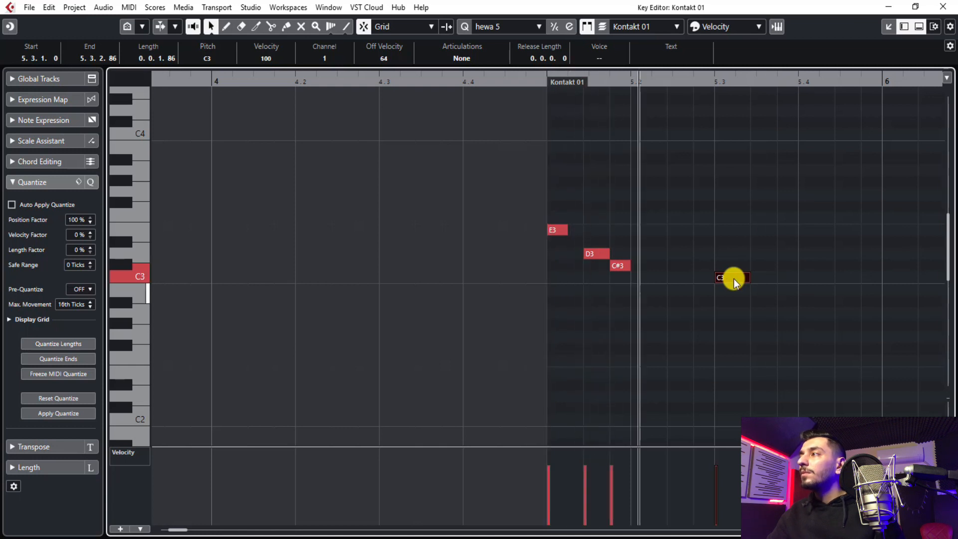
# Add D3 at 5.3.4, then E3 on beat 5.4 and E3 at 5.4.2.90, and play the pattern.
pyautogui.moveTo(933, 250); pyautogui.dragTo(678, 283)
pyautogui.doubleClick(508, 288)
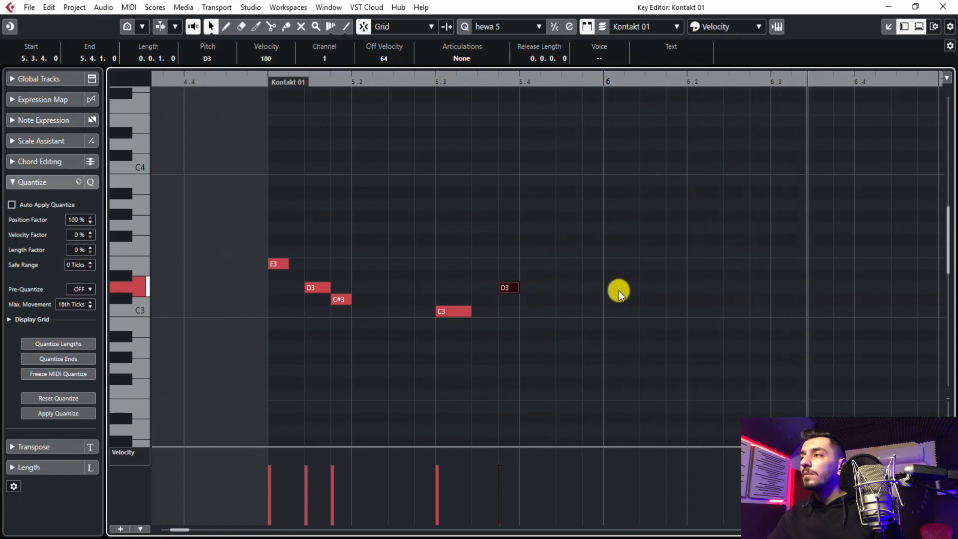
pyautogui.click(569, 274)
pyautogui.doubleClick(559, 275)
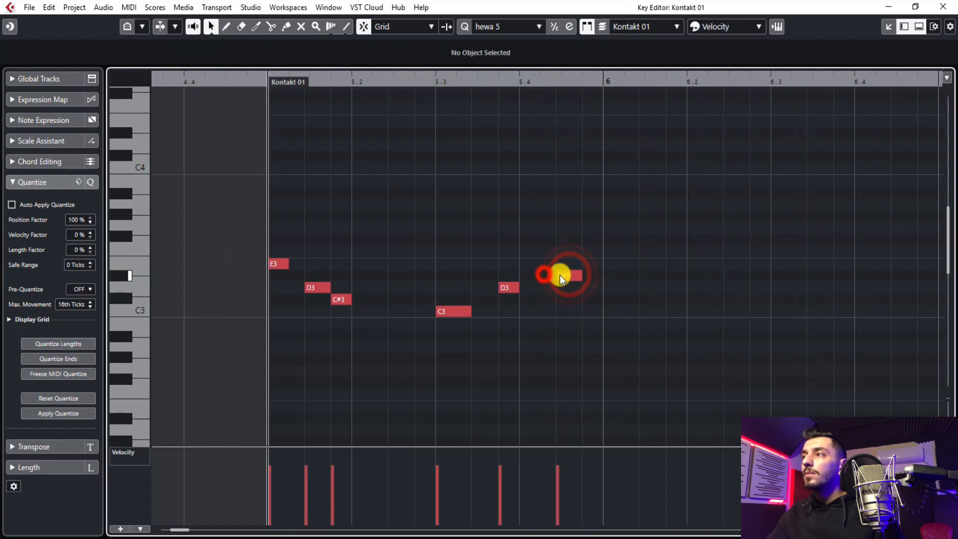
pyautogui.moveTo(560, 274); pyautogui.dragTo(550, 263)
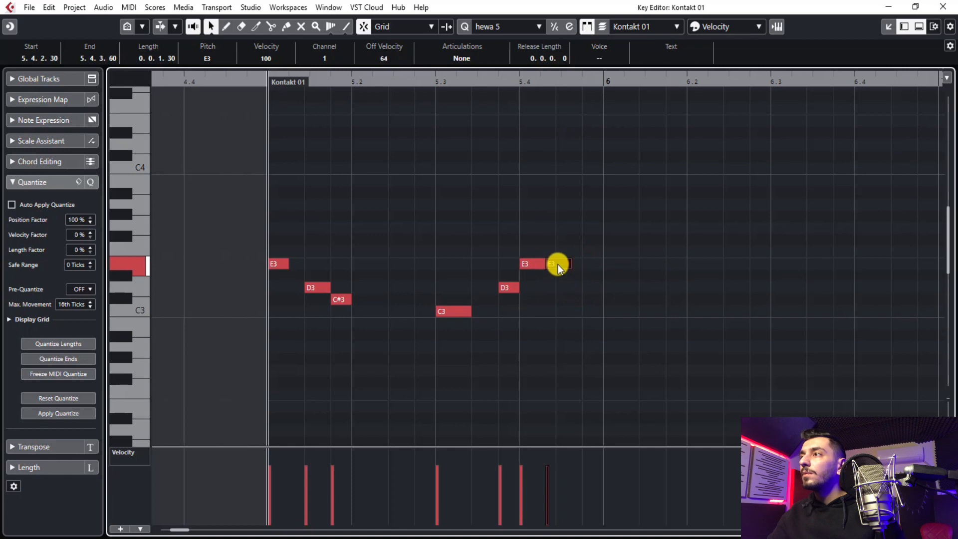
pyautogui.moveTo(558, 265); pyautogui.dragTo(572, 261)
pyautogui.press('space')
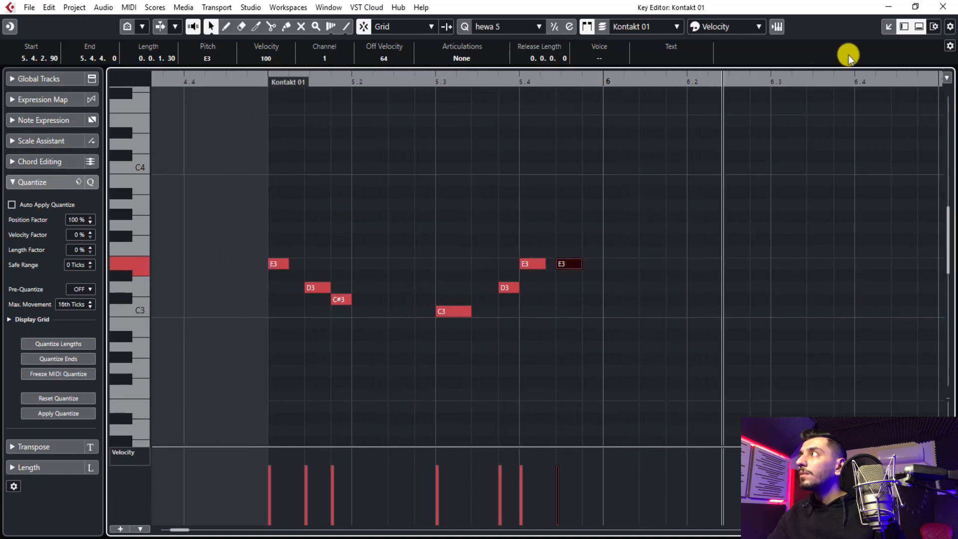
# Return from the Key Editor to the arrangement and split the Kontakt 01 part at bar 7.
pyautogui.click(889, 27)
pyautogui.click(899, 26)
pyautogui.press('h')
pyautogui.press('h')
pyautogui.press('h')
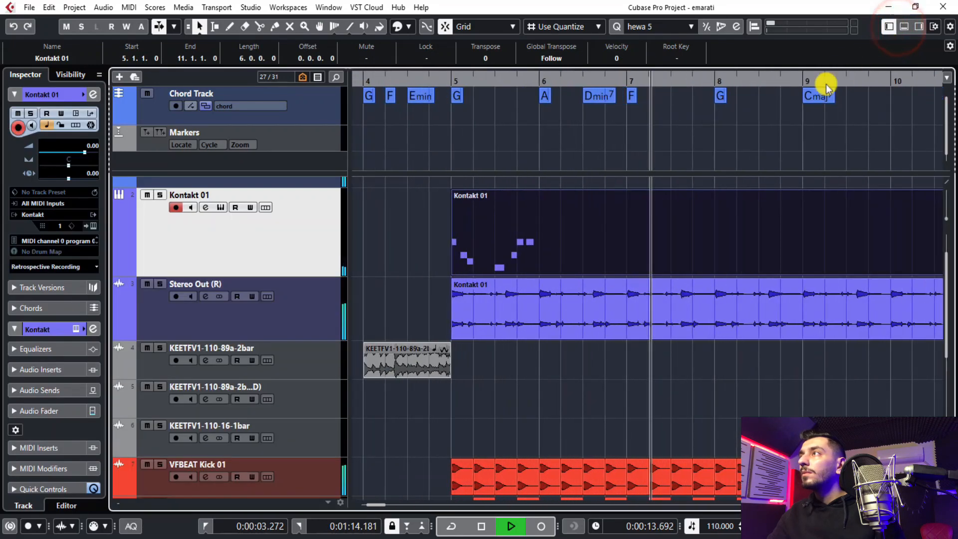
pyautogui.keyDown('alt'); pyautogui.click(630, 240); pyautogui.keyUp('alt')
pyautogui.click(677, 232)
# Audition the Kontakt 01 track in solo and delete the empty part from bar 7 onward.
pyautogui.press('space')
pyautogui.press('s')
pyautogui.press('space')
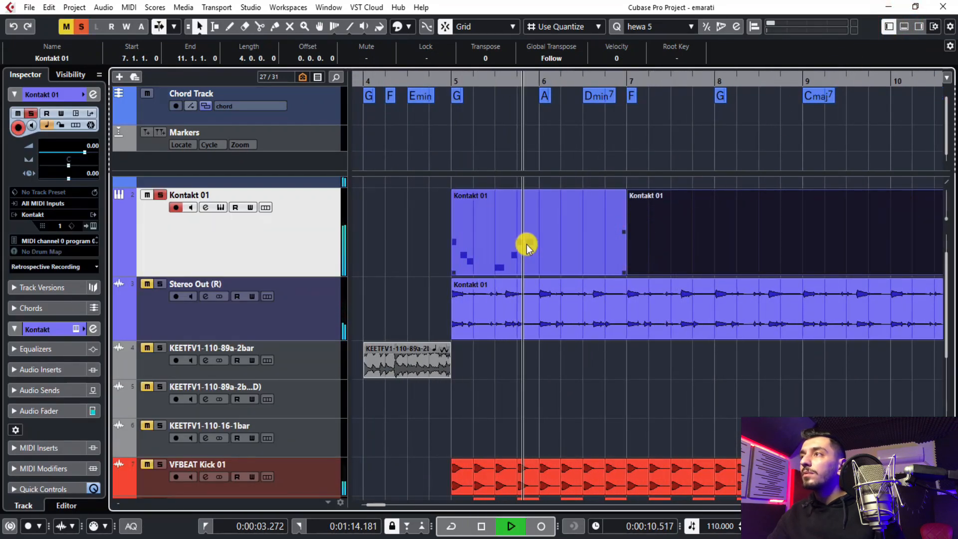
pyautogui.press('space')
pyautogui.click(684, 224)
pyautogui.press('Delete')
# Render the two-bar Kontakt 01 part in place to audio and enlarge the new track's height.
pyautogui.click(530, 241)
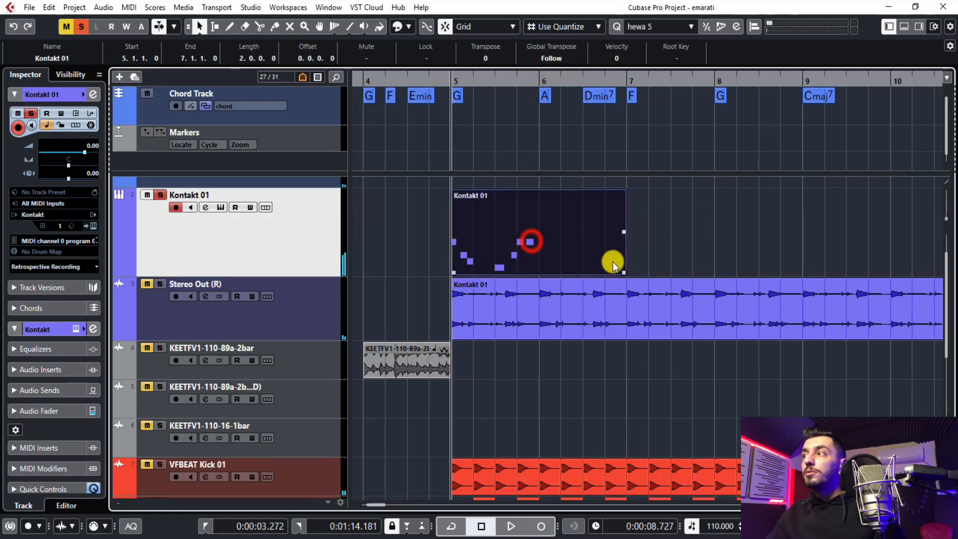
pyautogui.hotkey('ctrl', 'r')
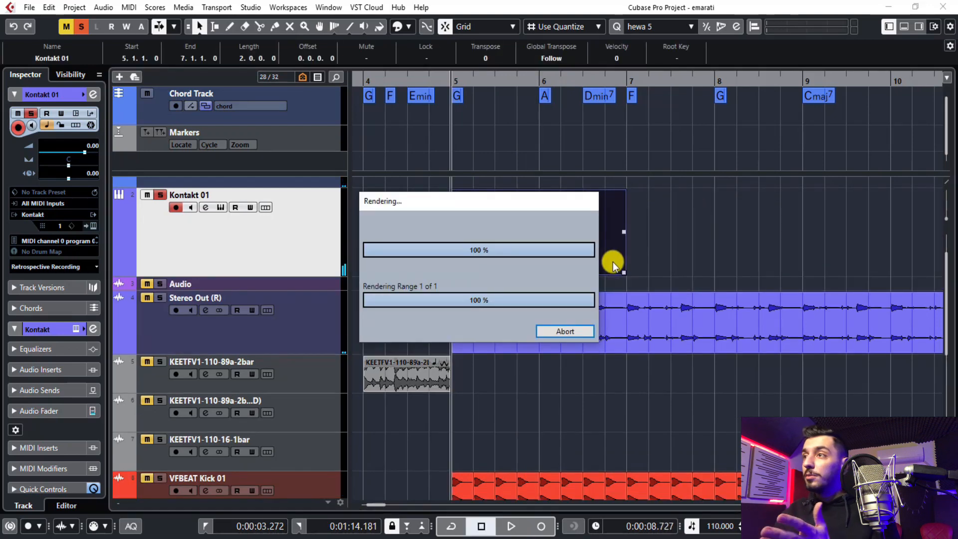
pyautogui.press('g')
pyautogui.press('g')
pyautogui.press('g')
pyautogui.moveTo(307, 290); pyautogui.dragTo(315, 352)
# Duplicate the rendered two-bar audio event twice so it fills bars 5 to 11.
pyautogui.click(589, 313)
pyautogui.hotkey('ctrl', 'd')
pyautogui.hotkey('ctrl', 'd')
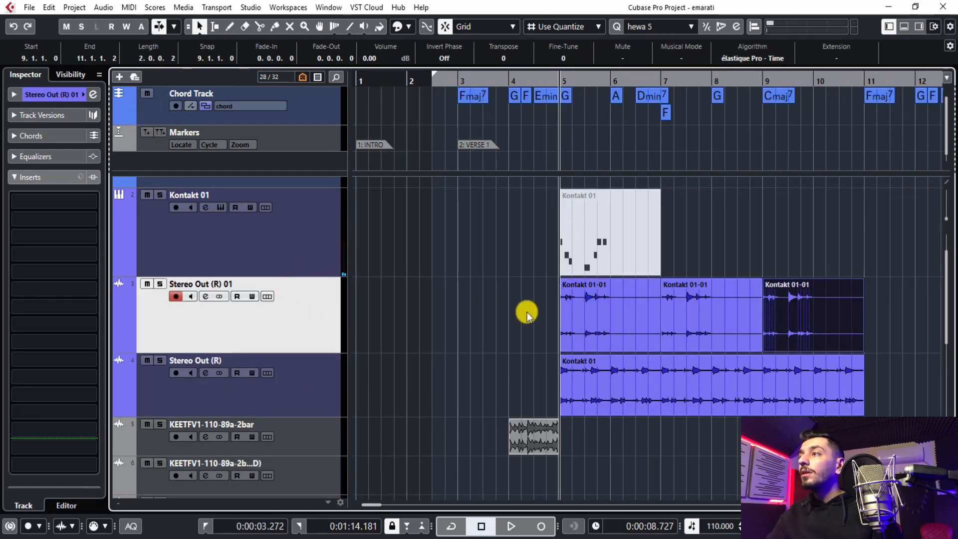
pyautogui.moveTo(524, 310); pyautogui.dragTo(795, 364)
pyautogui.click(547, 318)
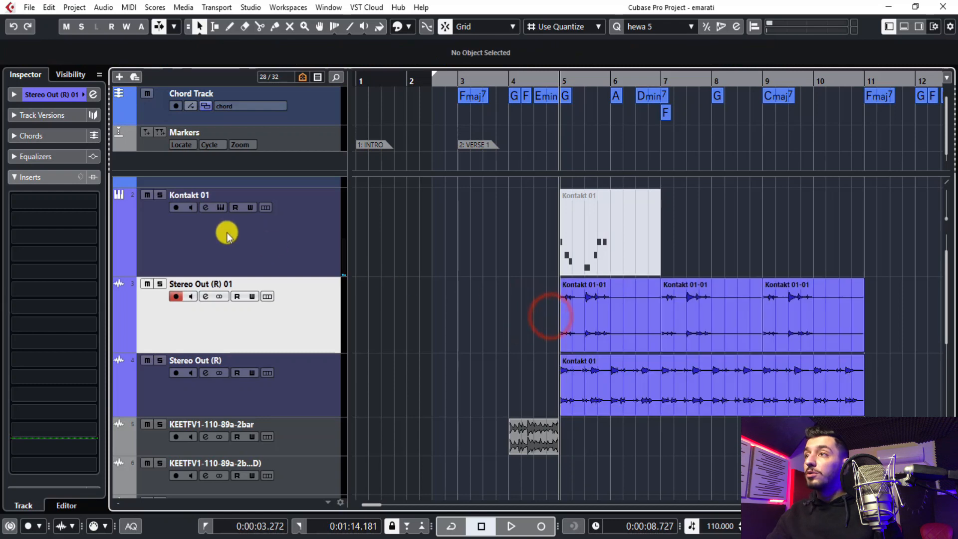
# Mute the Kontakt 01 instrument track and play back the two rendered percussion tracks with the drums.
pyautogui.click(208, 230)
pyautogui.click(148, 195)
pyautogui.press('space')
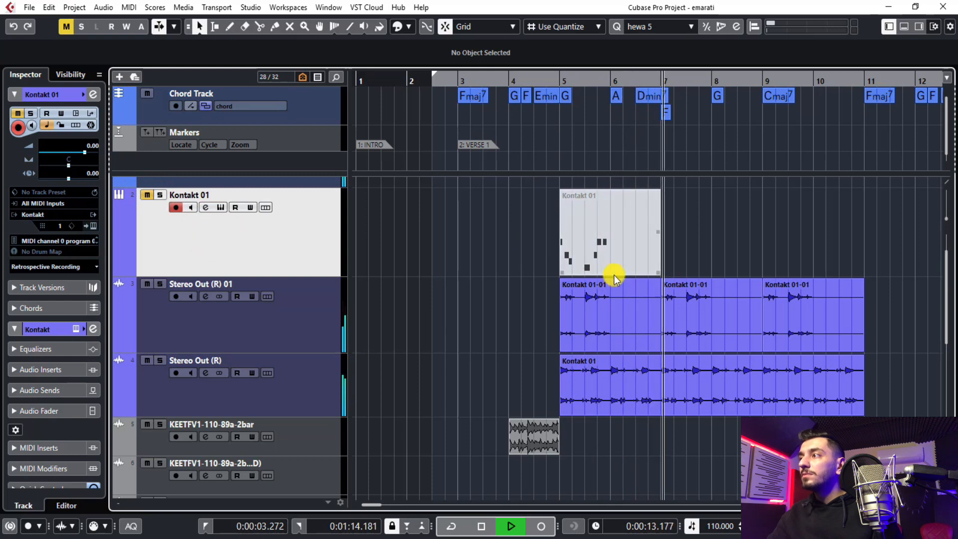
pyautogui.press('g')
pyautogui.press('g')
pyautogui.press('space')
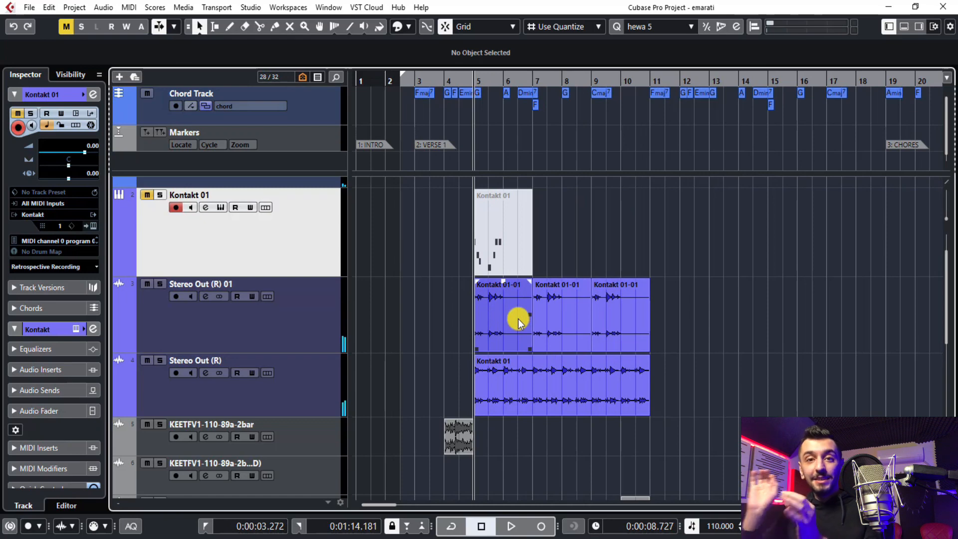
# Enable the disabled tracks from 001-Rhythm L-01 through bass.
pyautogui.scroll(-6, 434, 324)
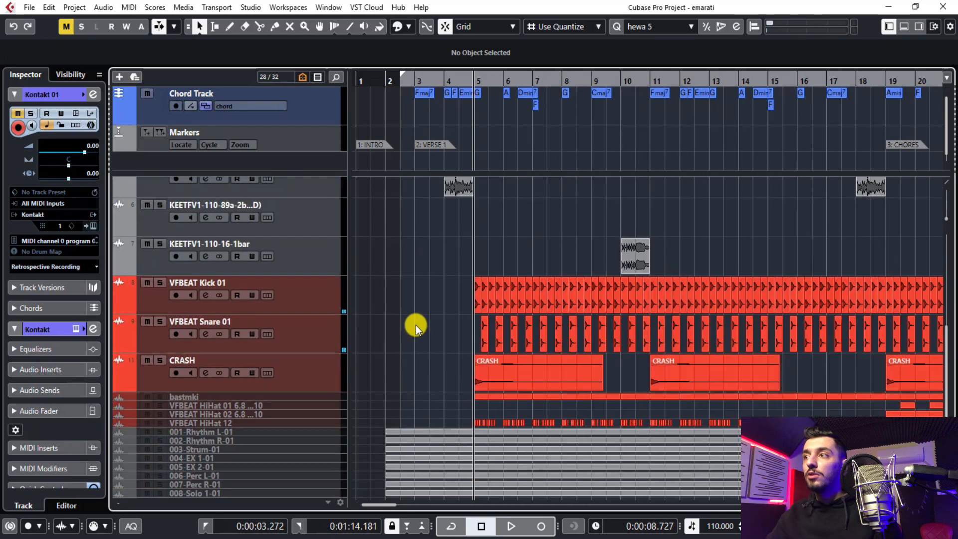
pyautogui.click(325, 389)
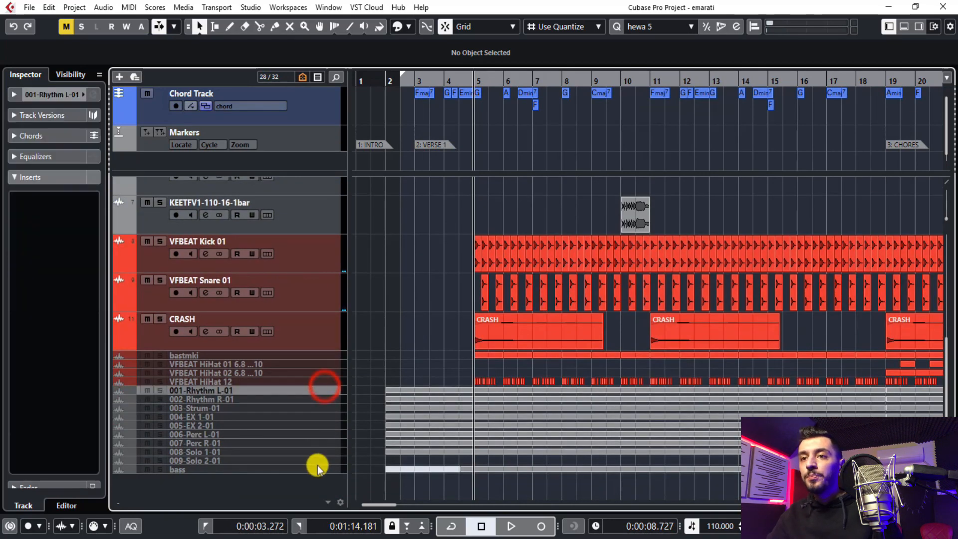
pyautogui.keyDown('shift'); pyautogui.click(317, 469); pyautogui.keyUp('shift')
pyautogui.rightClick(320, 400)
pyautogui.click(354, 316)
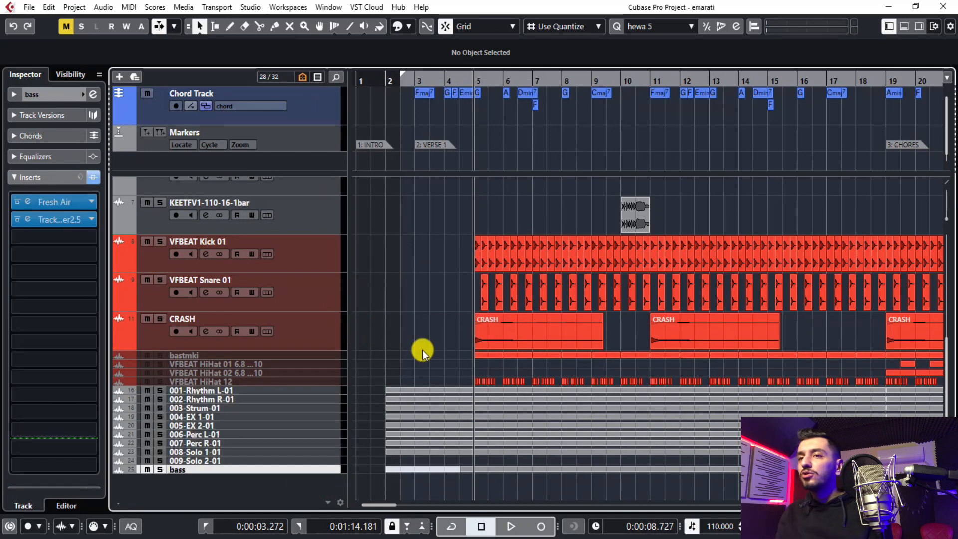
# Play the arrangement with the enabled tracks and try the Mute tool on the rendered Kontakt events.
pyautogui.scroll(10, 422, 350)
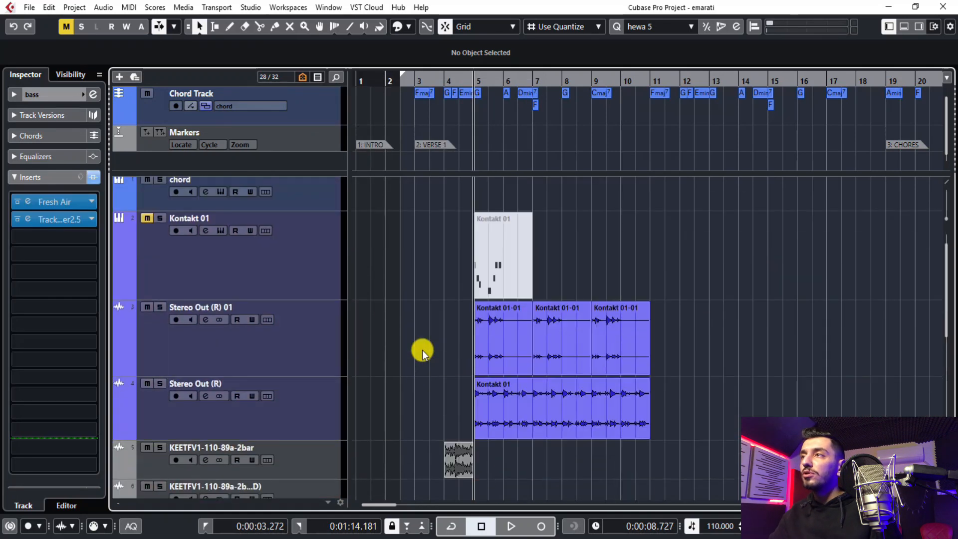
pyautogui.press('space')
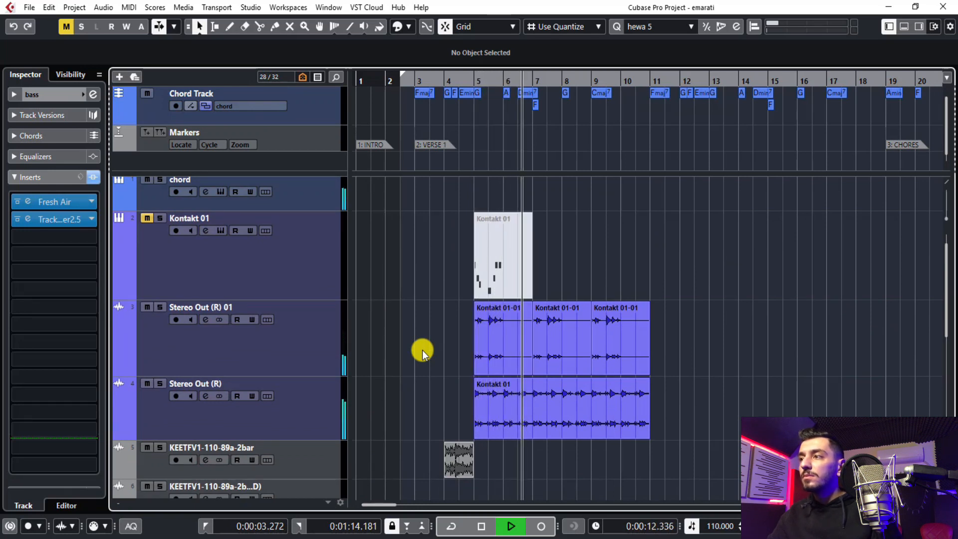
pyautogui.press('h')
pyautogui.press('h')
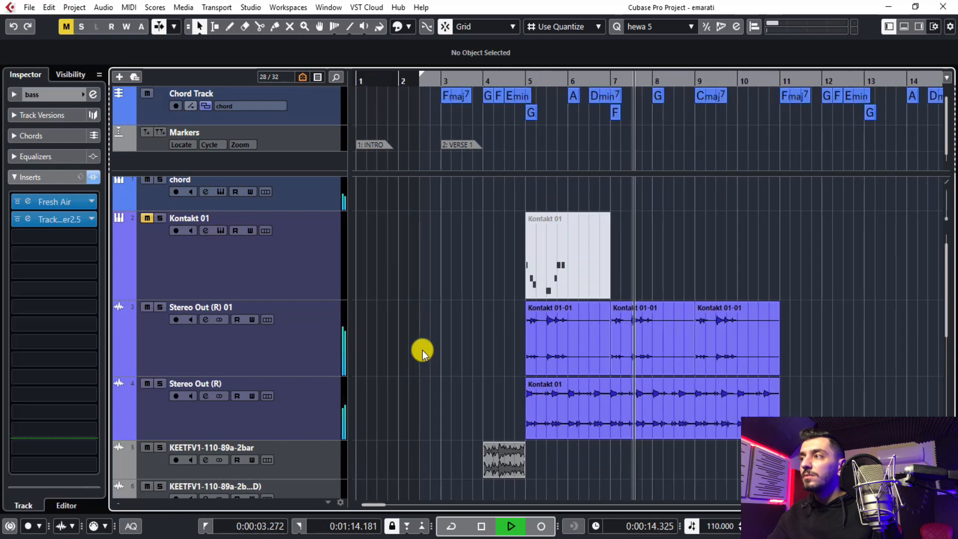
pyautogui.rightClick(428, 324)
pyautogui.click(517, 324)
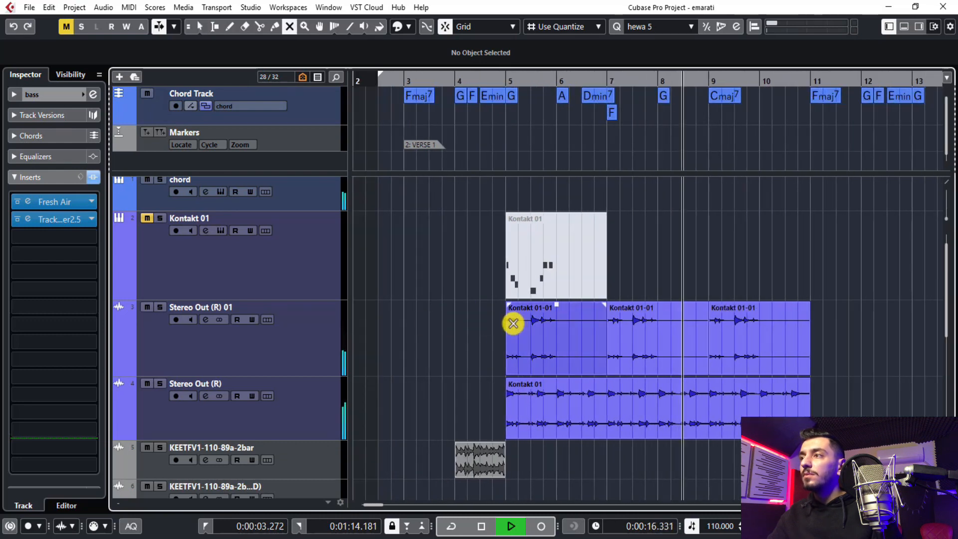
pyautogui.moveTo(476, 322); pyautogui.dragTo(849, 411)
# Duplicate the rendered events on both Stereo Out tracks so they also cover bars 11 to 17.
pyautogui.scroll(-2, 776, 398)
pyautogui.press('g')
pyautogui.press('g')
pyautogui.press('g')
pyautogui.moveTo(718, 349); pyautogui.dragTo(474, 282)
pyautogui.press('1')
pyautogui.hotkey('ctrl', 'd')
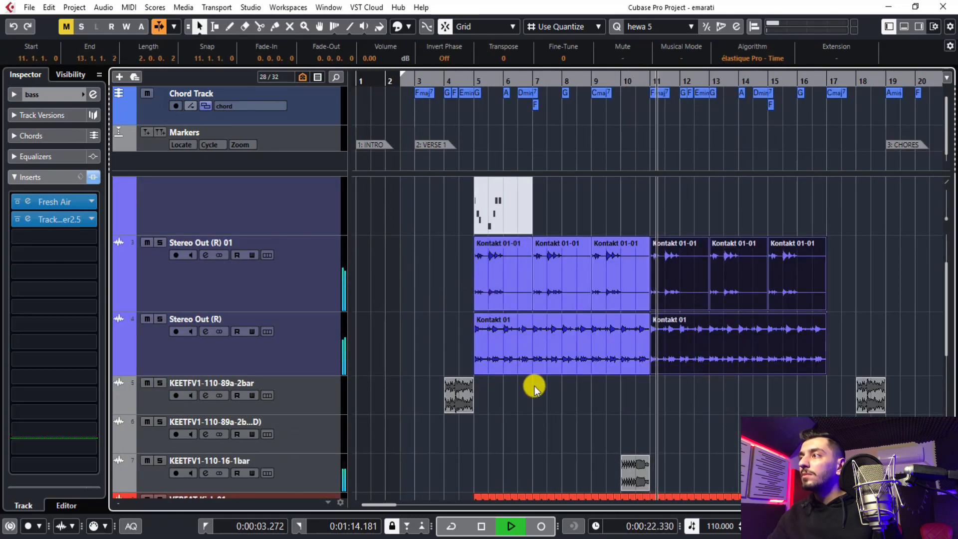
# Set the volume of all rendered events on both Stereo Out tracks to 6 dB.
pyautogui.hscroll(3, 541, 398)
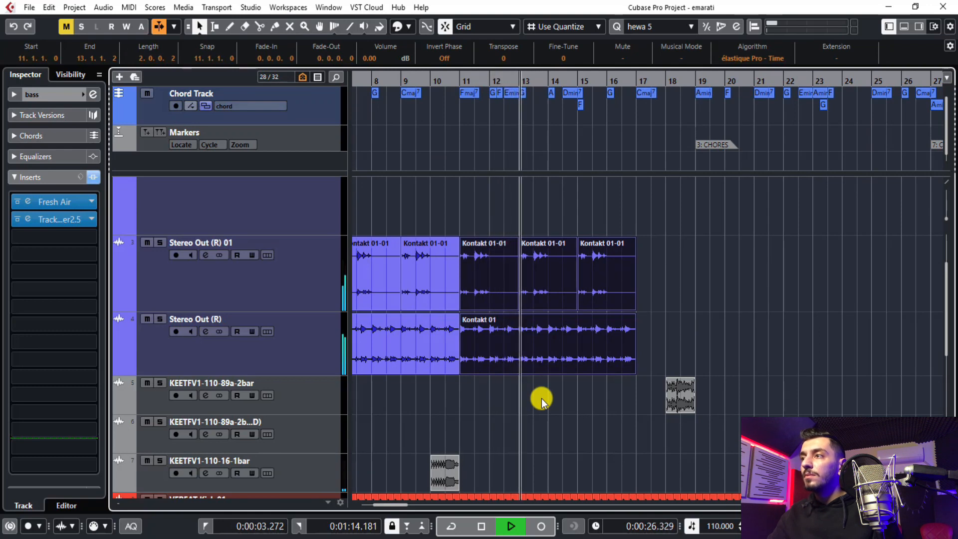
pyautogui.press('g')
pyautogui.press('g')
pyautogui.press('g')
pyautogui.moveTo(717, 337); pyautogui.dragTo(415, 256)
pyautogui.press('space')
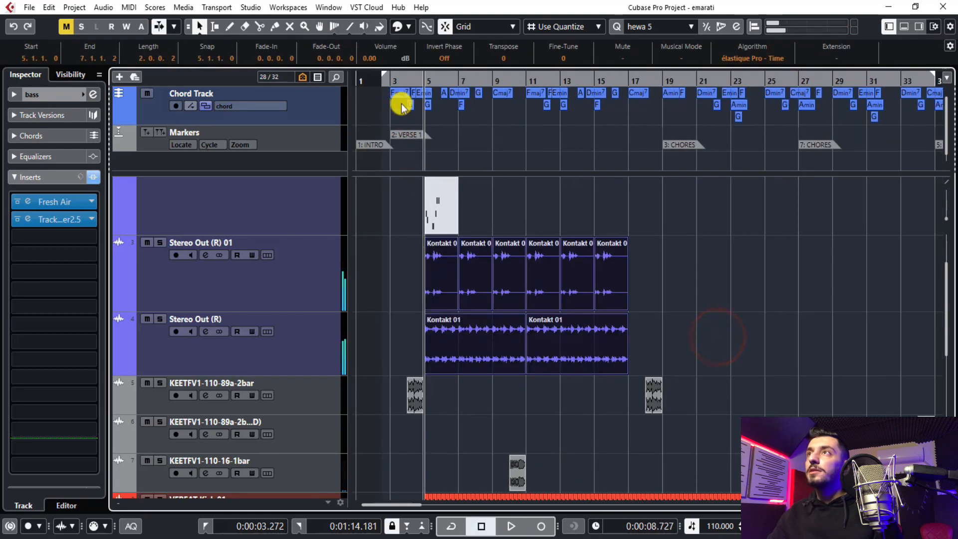
pyautogui.scroll(6, 397, 60)
# Play the arrangement from bar 5 to hear the louder percussion events with the drums.
pyautogui.press('space')
pyautogui.press('h')
pyautogui.press('h')
pyautogui.press('h')
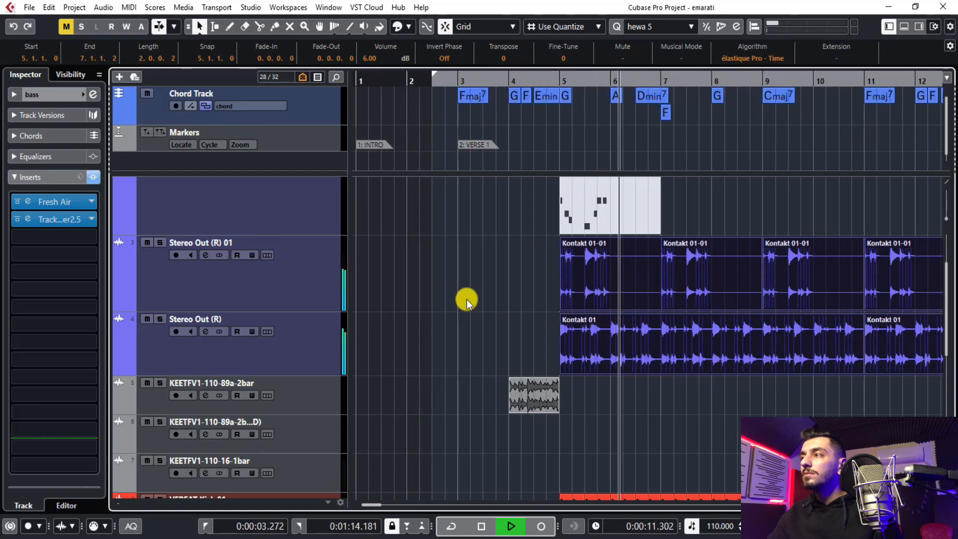
pyautogui.hscroll(3, 467, 299)
pyautogui.scroll(-1, 466, 299)
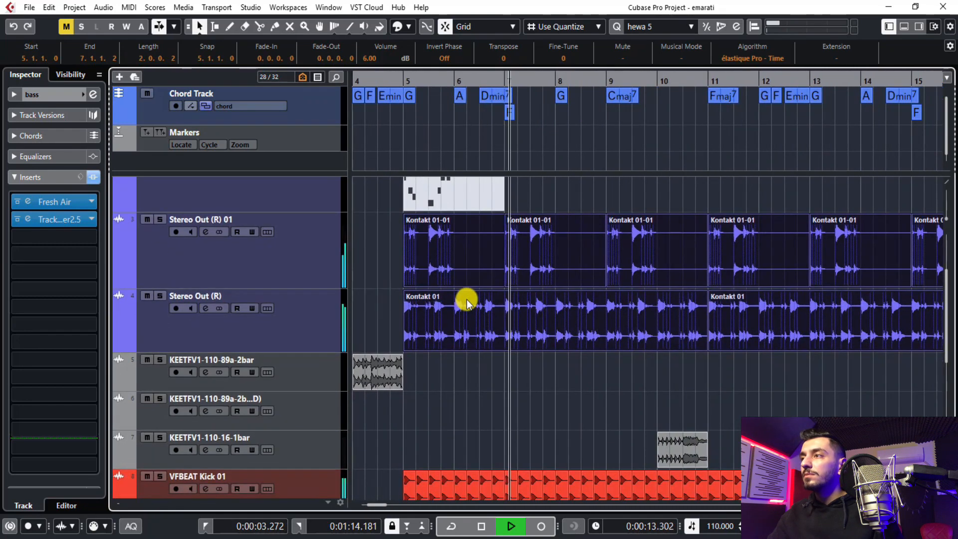
pyautogui.press('g')
pyautogui.press('g')
pyautogui.press('g')
pyautogui.press('space')
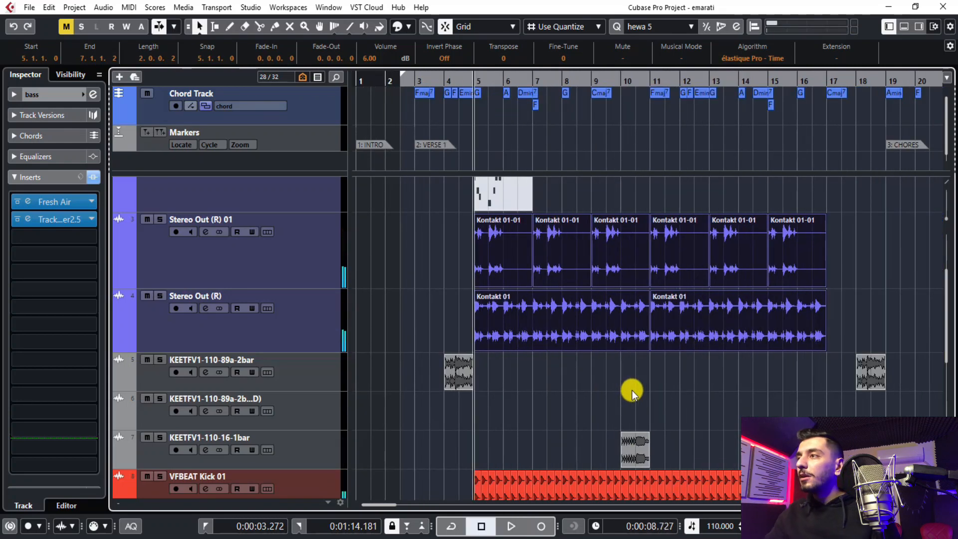
# Mute the Stereo Out (R) track and play only the Stereo Out (R) 01 percussion with the drums.
pyautogui.click(516, 328)
pyautogui.moveTo(417, 316); pyautogui.dragTo(860, 309)
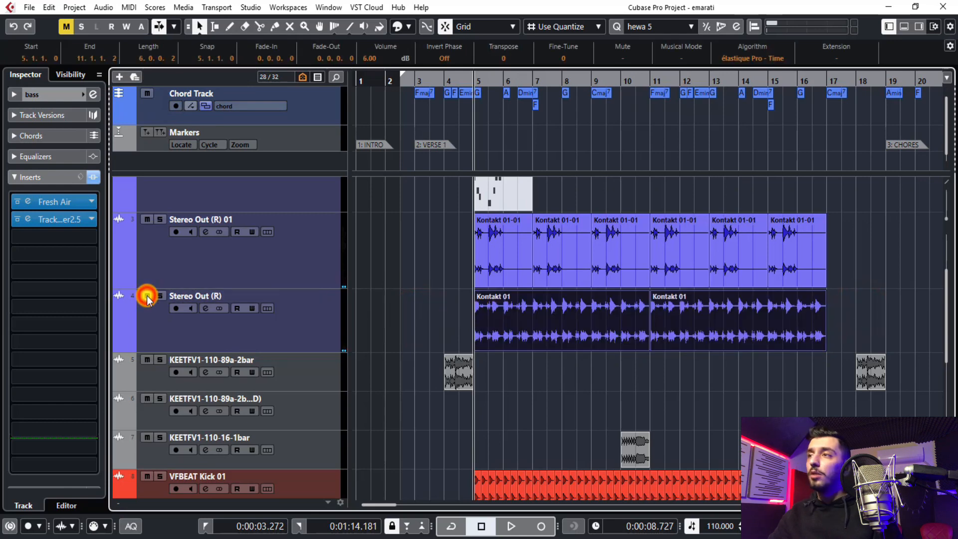
pyautogui.moveTo(449, 241); pyautogui.dragTo(922, 267)
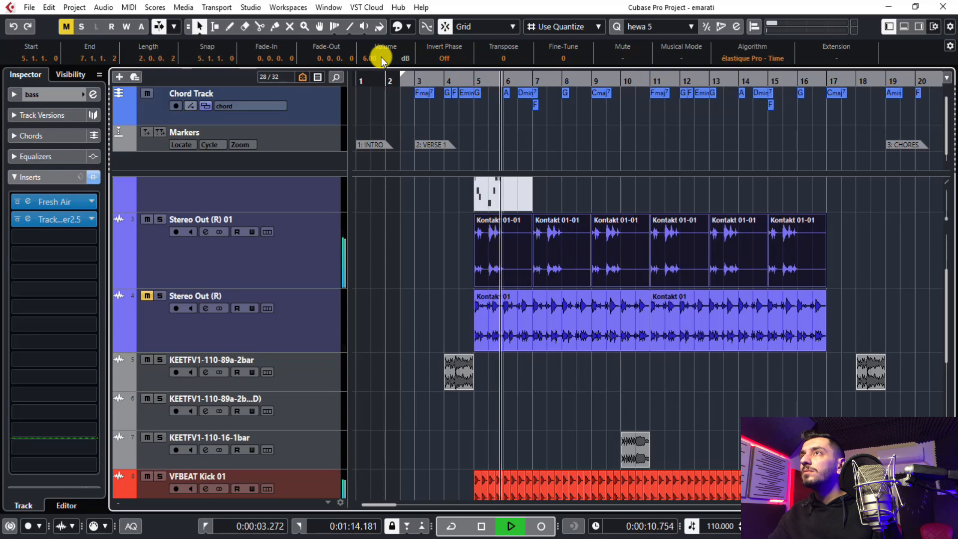
pyautogui.press('h')
pyautogui.press('h')
pyautogui.press('h')
pyautogui.press('h')
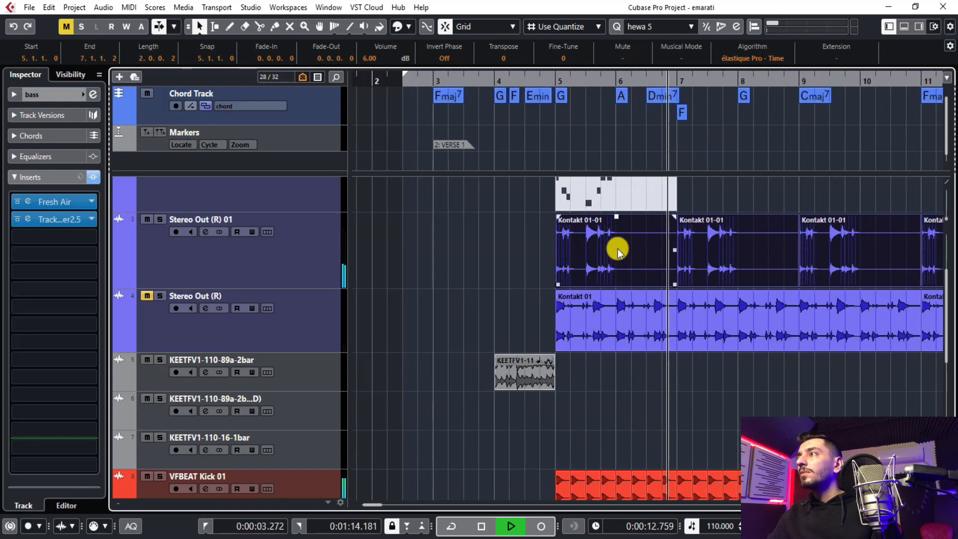
# Split the first Stereo Out (R) 01 event at bar 6 and delete all of that track's audio after the split.
pyautogui.keyDown('alt'); pyautogui.click(622, 250); pyautogui.keyUp('alt')
pyautogui.press('space')
pyautogui.click(670, 240)
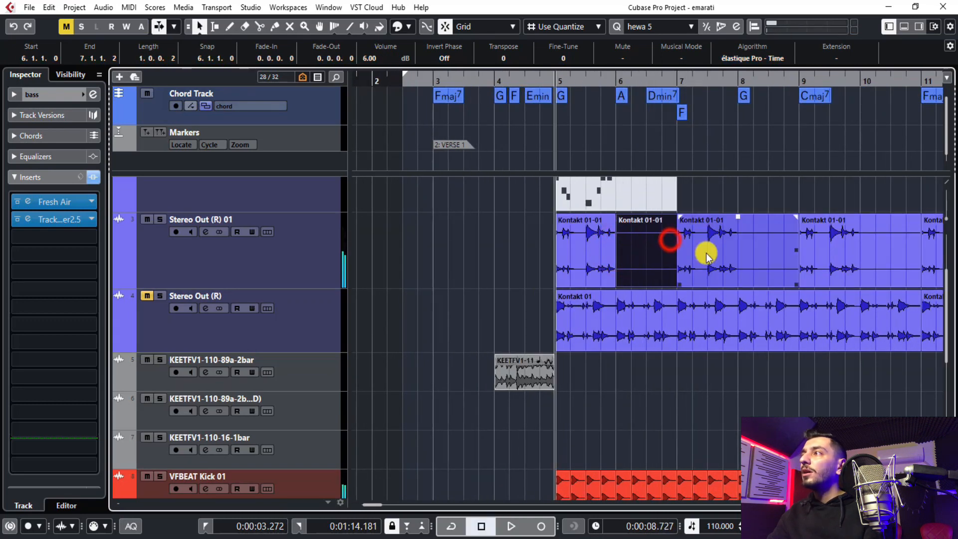
pyautogui.press('Delete')
pyautogui.press('Delete')
pyautogui.press('Delete')
pyautogui.press('Delete')
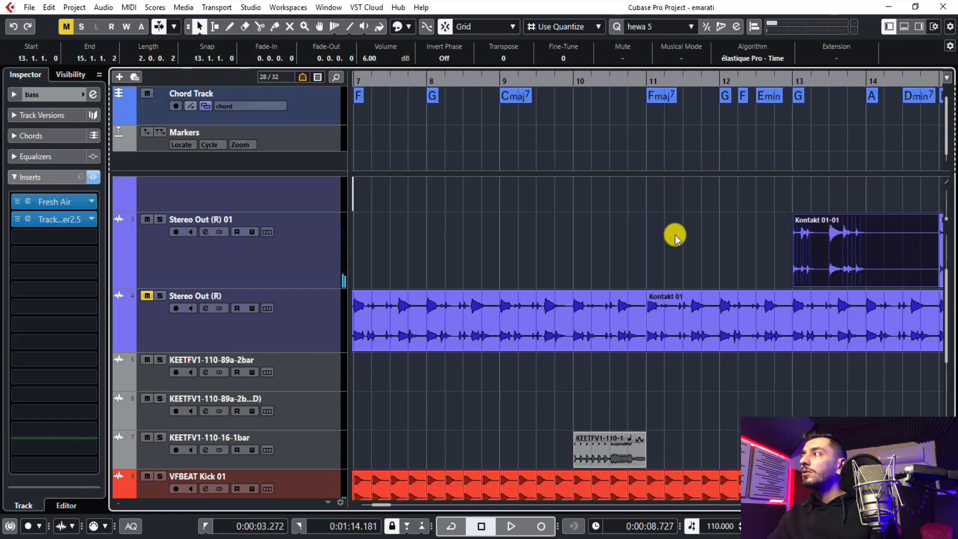
pyautogui.press('g')
pyautogui.press('g')
pyautogui.press('g')
pyautogui.press('g')
pyautogui.moveTo(770, 257); pyautogui.dragTo(574, 250)
pyautogui.press('Delete')
# Duplicate the remaining one-bar event on Stereo Out (R) 01 so it repeats from bar 5 to bar 11.
pyautogui.click(440, 255)
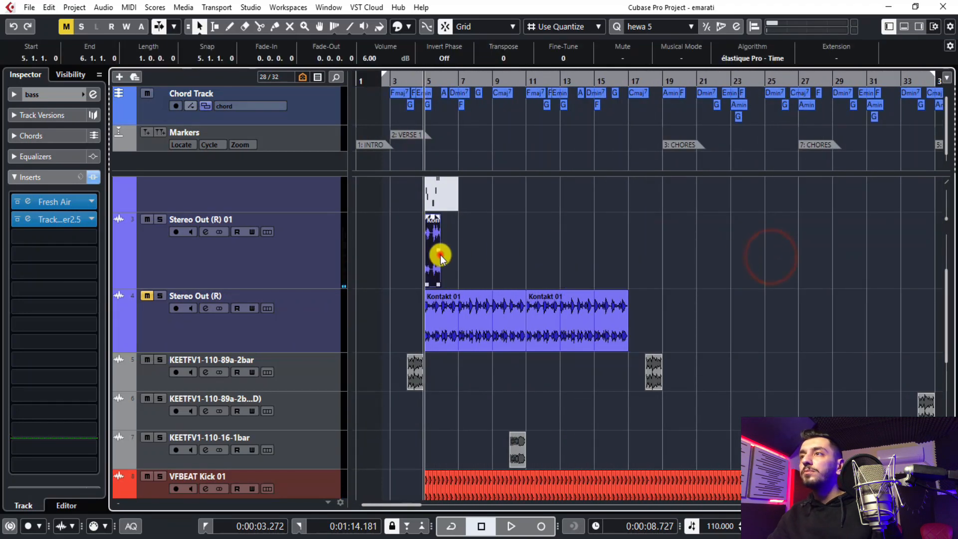
pyautogui.hotkey('ctrl', 'd')
pyautogui.hotkey('ctrl', 'd')
pyautogui.hotkey('ctrl', 'd')
pyautogui.press('space')
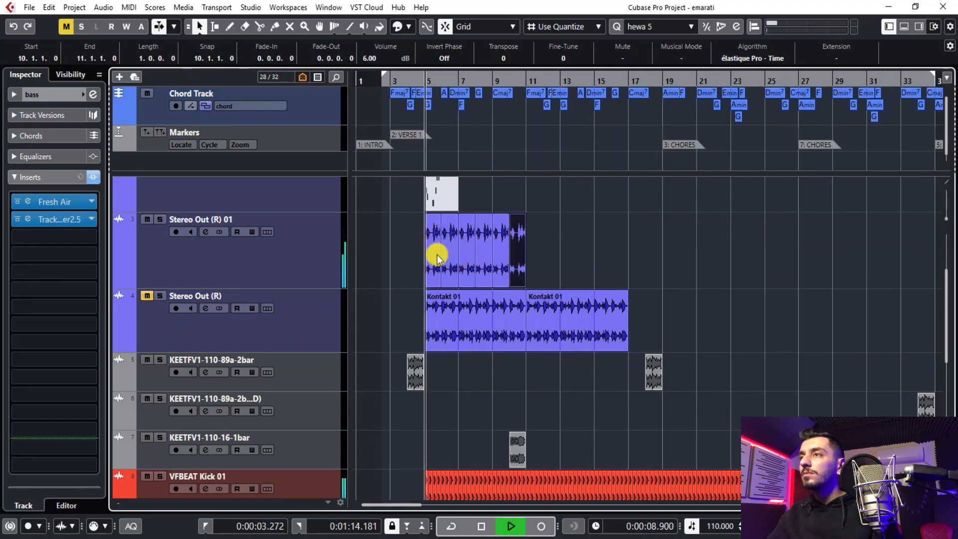
pyautogui.hotkey('ctrl', 'd')
# Play back the repeated one-bar percussion pattern with the drums.
pyautogui.press('h')
pyautogui.press('h')
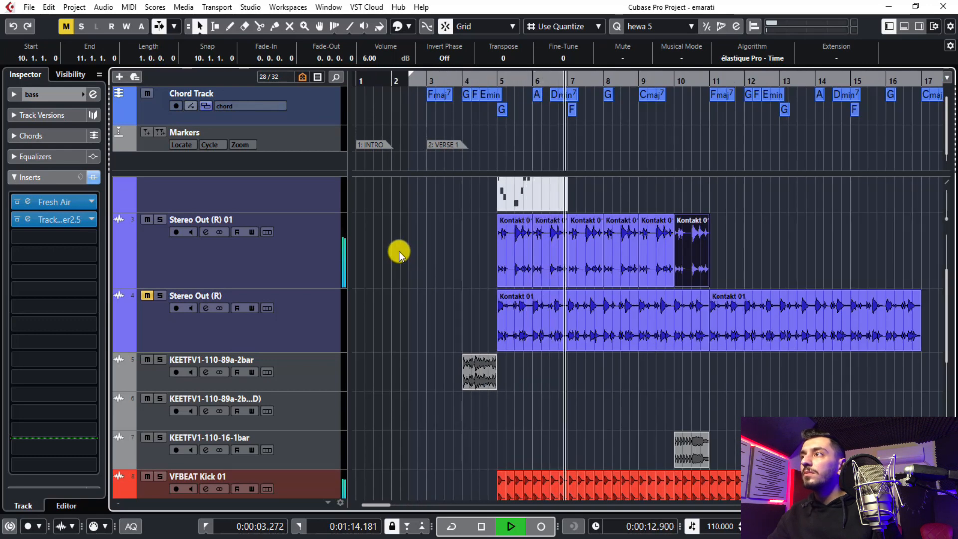
pyautogui.press('g')
pyautogui.press('g')
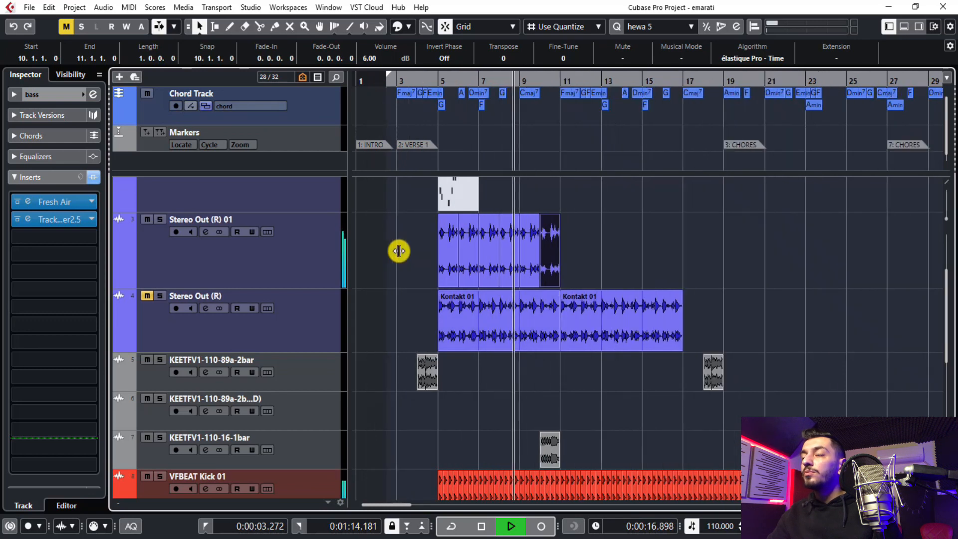
pyautogui.press('space')
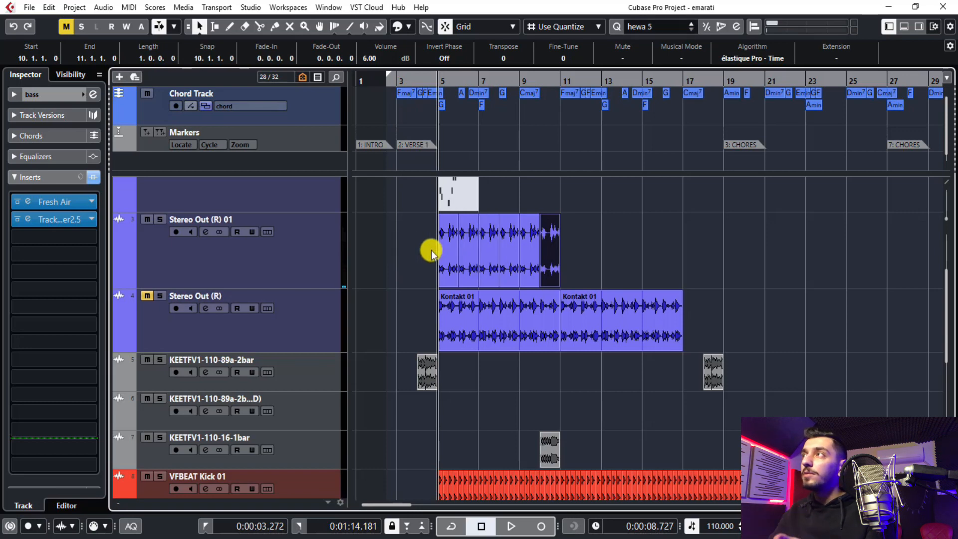
# Delete all the one-bar events on the Stereo Out (R) 01 track.
pyautogui.moveTo(627, 244); pyautogui.dragTo(417, 241)
pyautogui.scroll(3, 418, 240)
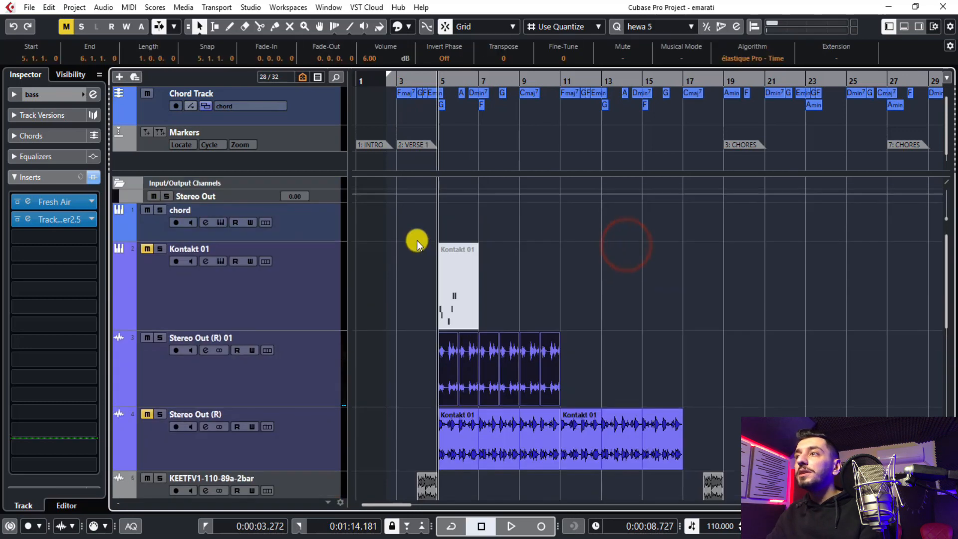
pyautogui.press('Delete')
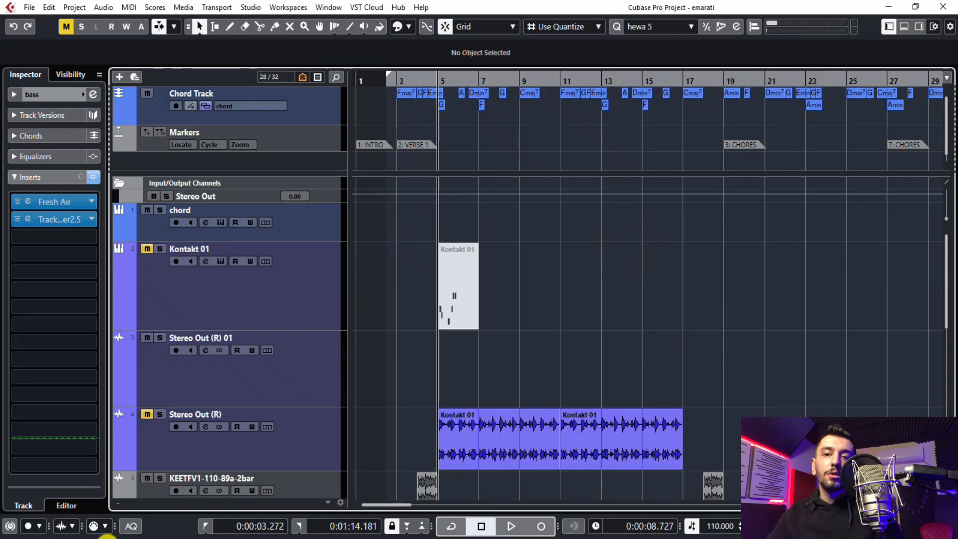
# Switch to File Explorer and import Lewa_1_110_BPM_4_4.mid from Quantize Midi Files onto the Kontakt 01 track at bar 9 in Cubase.
pyautogui.click(107, 537)
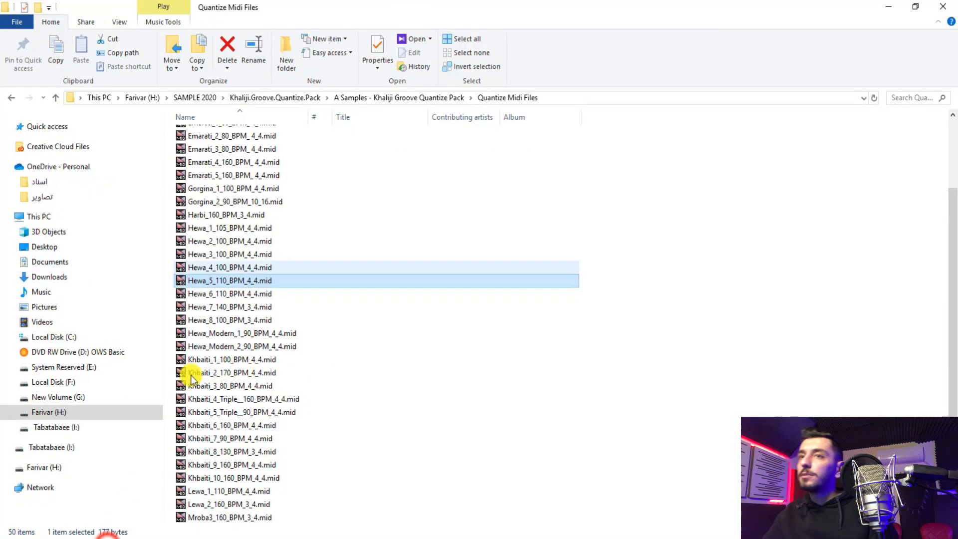
pyautogui.click(231, 294)
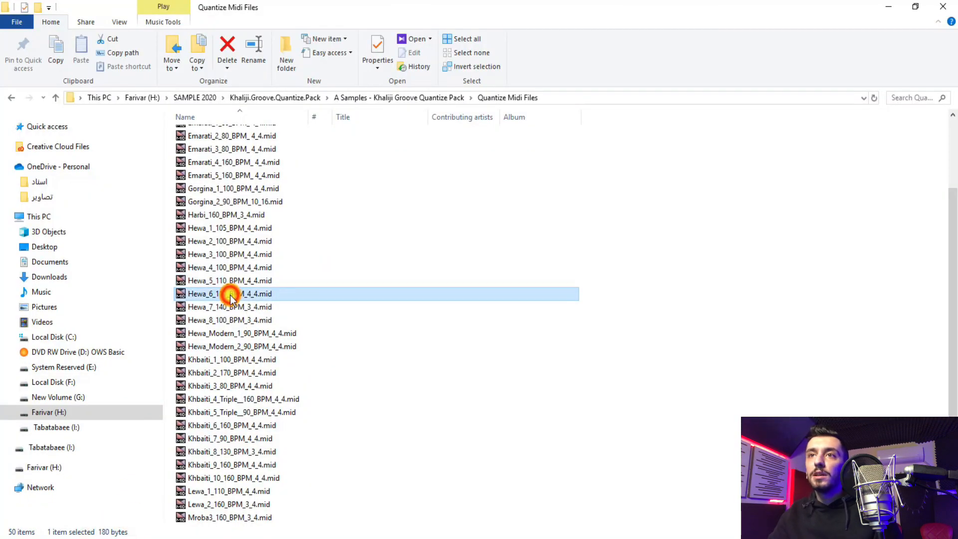
pyautogui.click(242, 322)
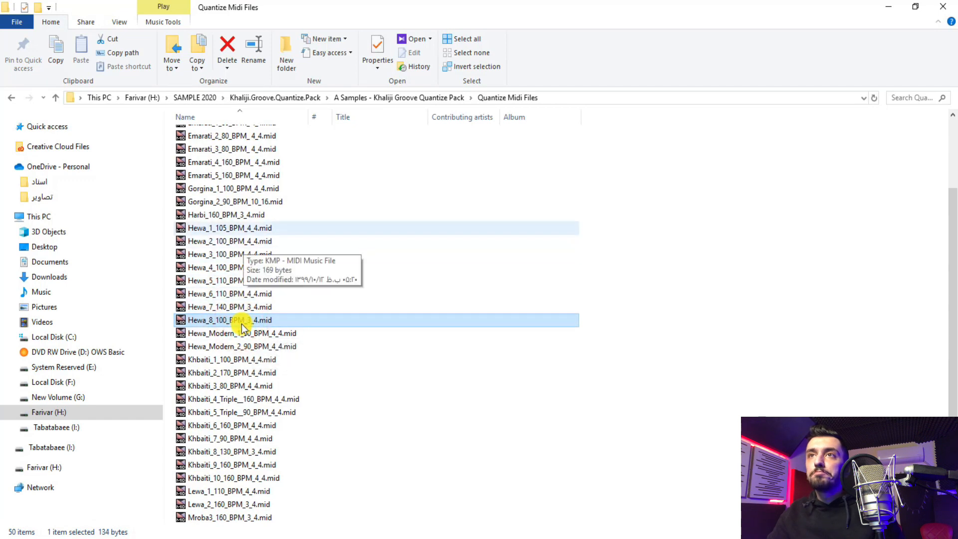
pyautogui.scroll(-3, 245, 349)
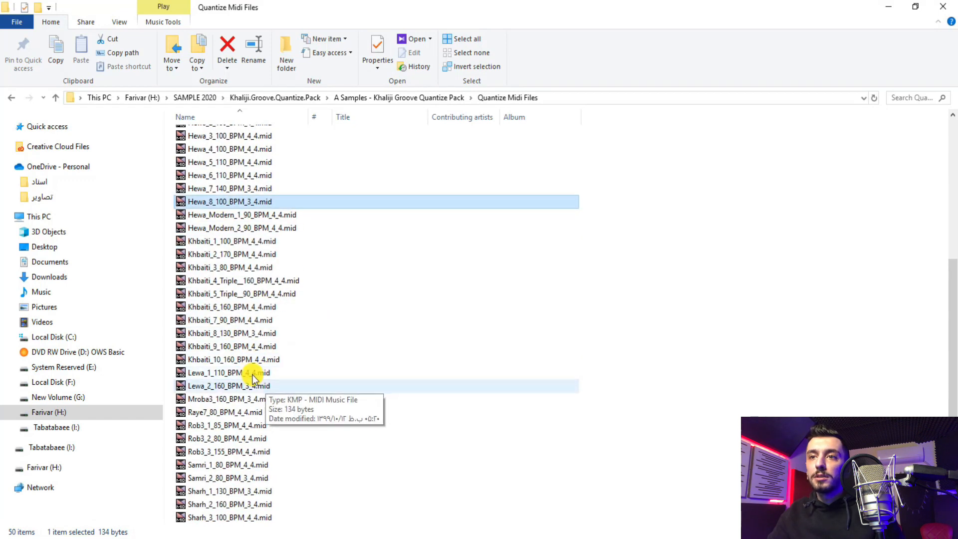
pyautogui.moveTo(252, 375); pyautogui.dragTo(524, 278)
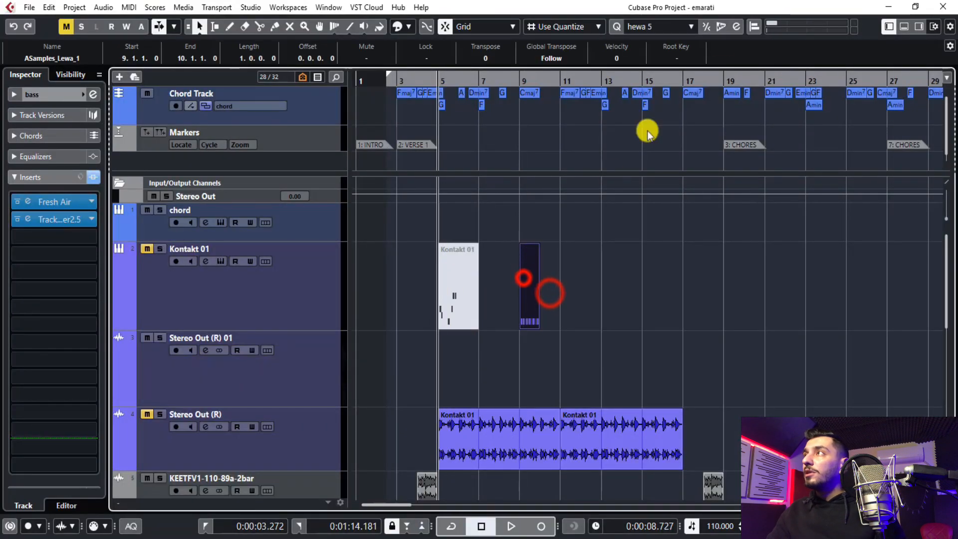
pyautogui.press('h')
pyautogui.press('h')
pyautogui.press('h')
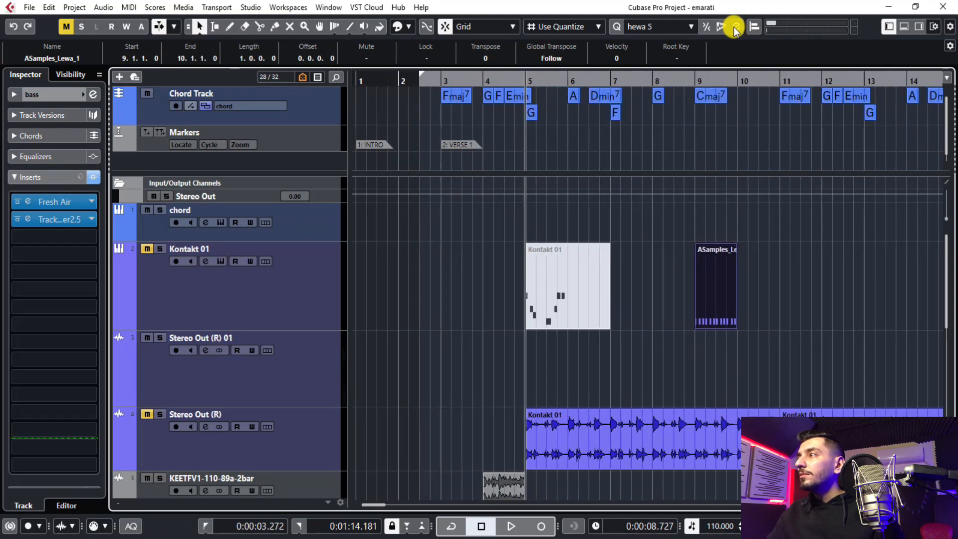
pyautogui.hscroll(5, 736, 31)
pyautogui.press('h')
pyautogui.press('h')
pyautogui.hscroll(-2, 724, 32)
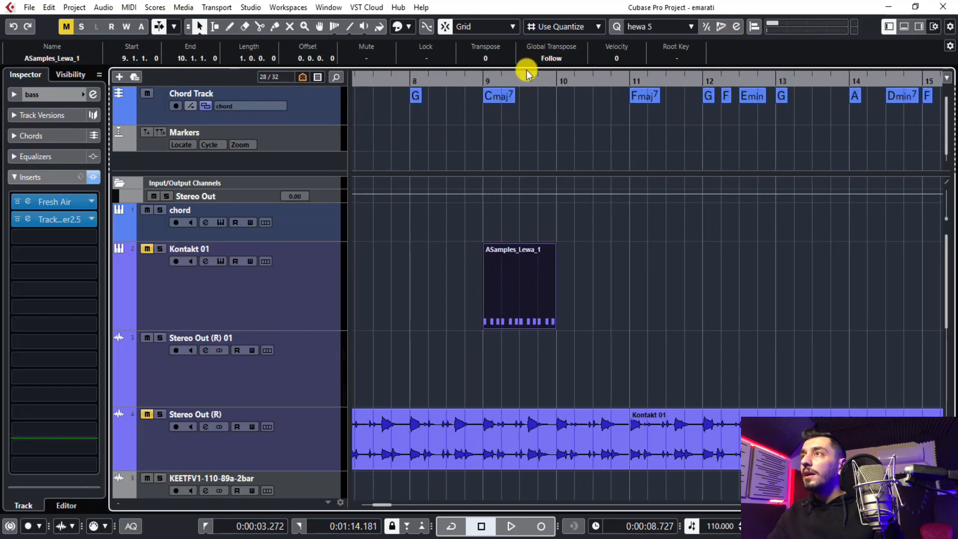
pyautogui.click(481, 79)
pyautogui.click(755, 27)
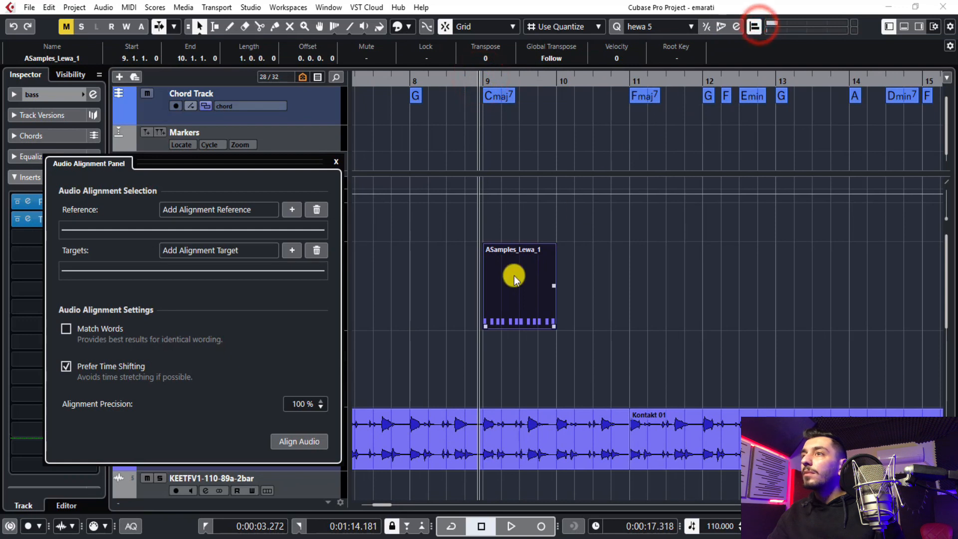
pyautogui.moveTo(514, 280); pyautogui.dragTo(525, 254)
pyautogui.click(333, 161)
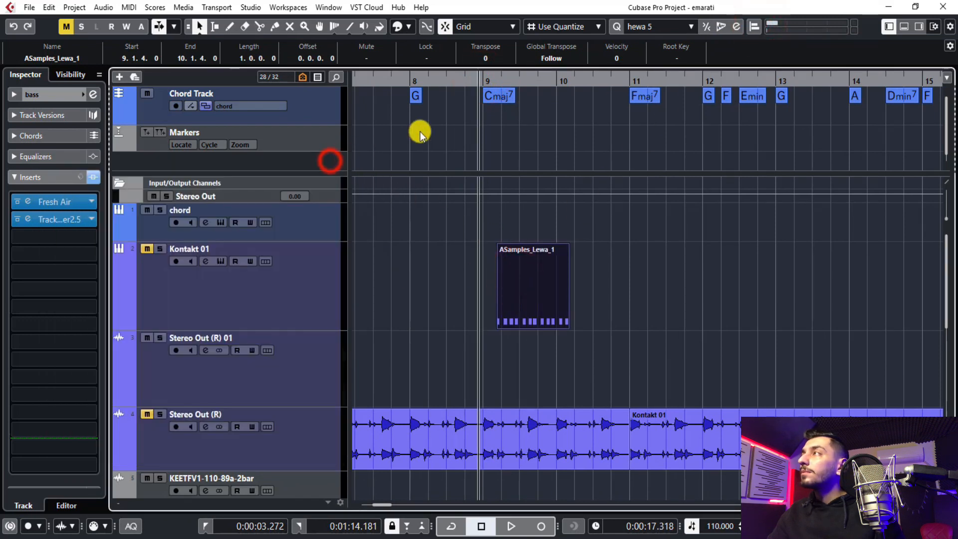
# Load the ASamples_Lewa_1 part's groove into the Quantize Panel and save it as a preset.
pyautogui.click(736, 28)
pyautogui.moveTo(586, 193); pyautogui.dragTo(696, 193)
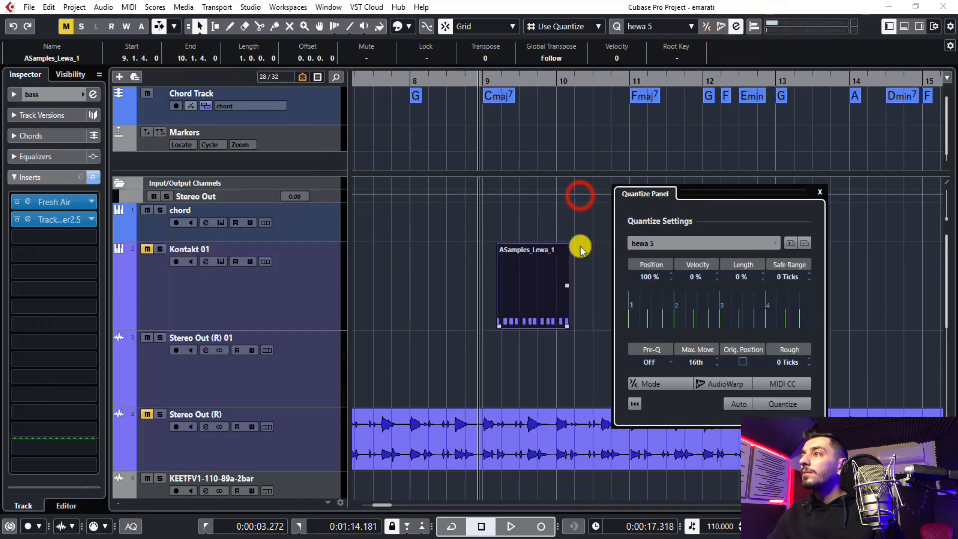
pyautogui.moveTo(548, 260); pyautogui.dragTo(711, 304)
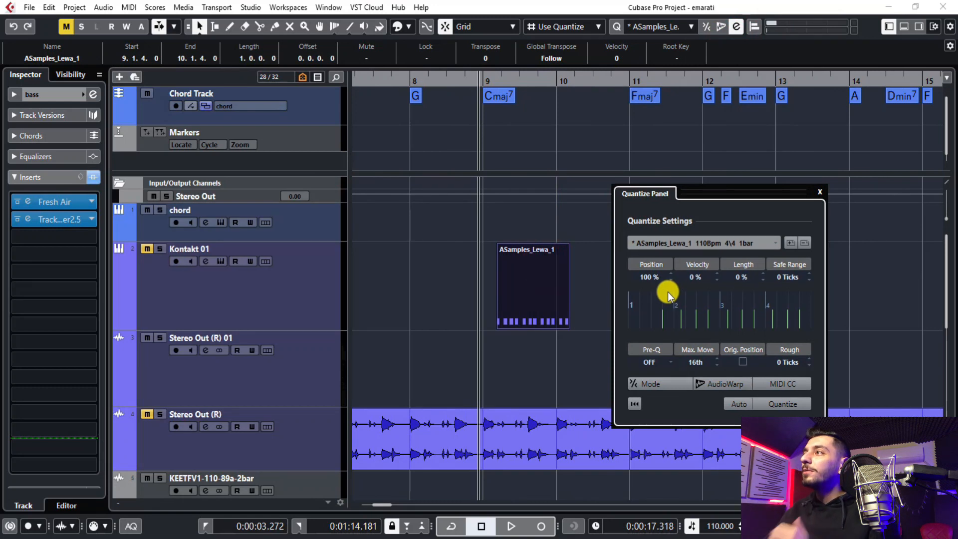
pyautogui.click(788, 245)
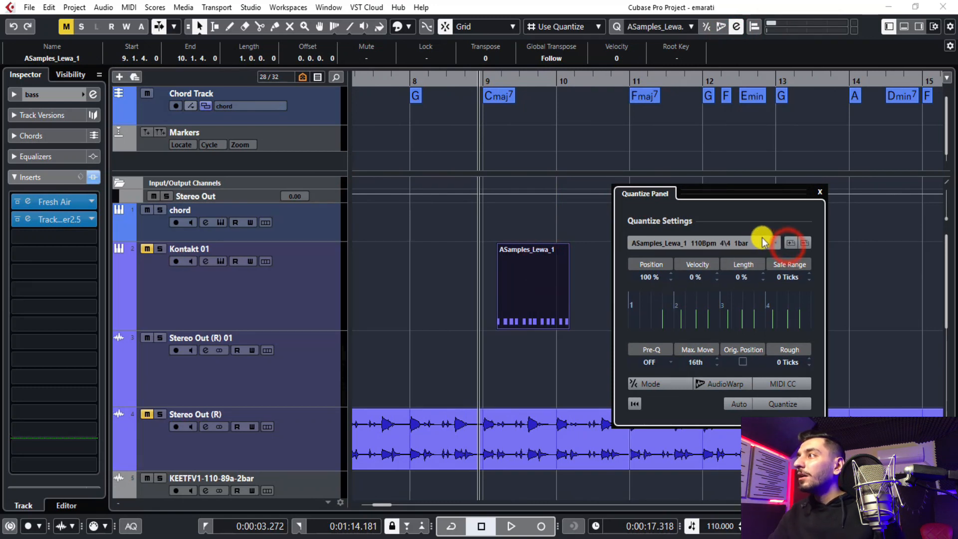
# Rename the new quantize preset to Lewa1 and close the Quantize Panel.
pyautogui.click(778, 244)
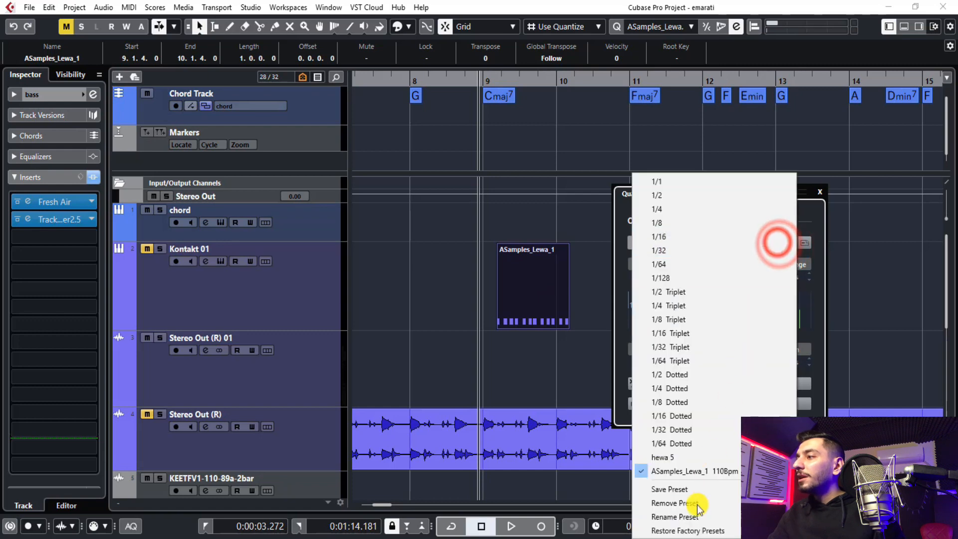
pyautogui.click(696, 516)
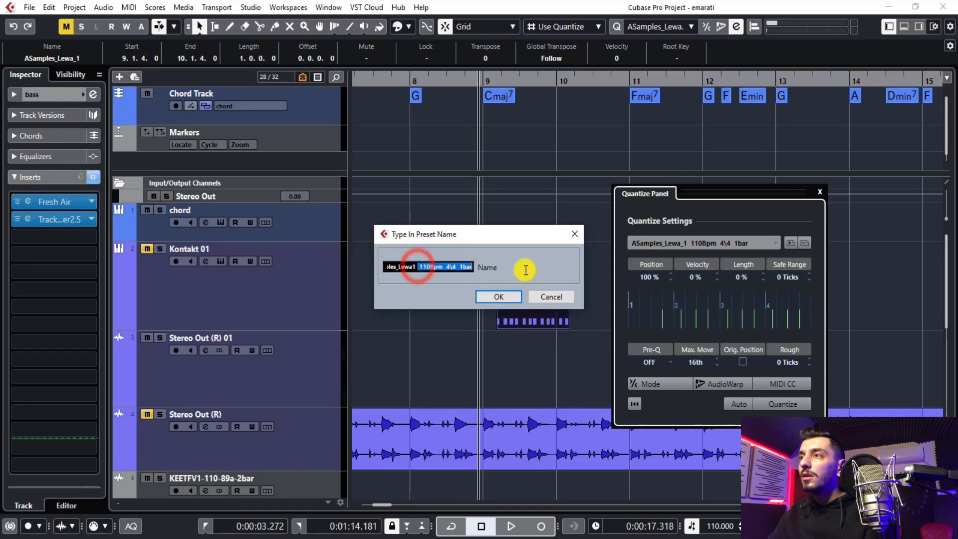
pyautogui.click(487, 298)
pyautogui.click(820, 192)
# Delete the ASamples_Lewa_1 MIDI part from the Kontakt 01 track.
pyautogui.scroll(-2, 795, 199)
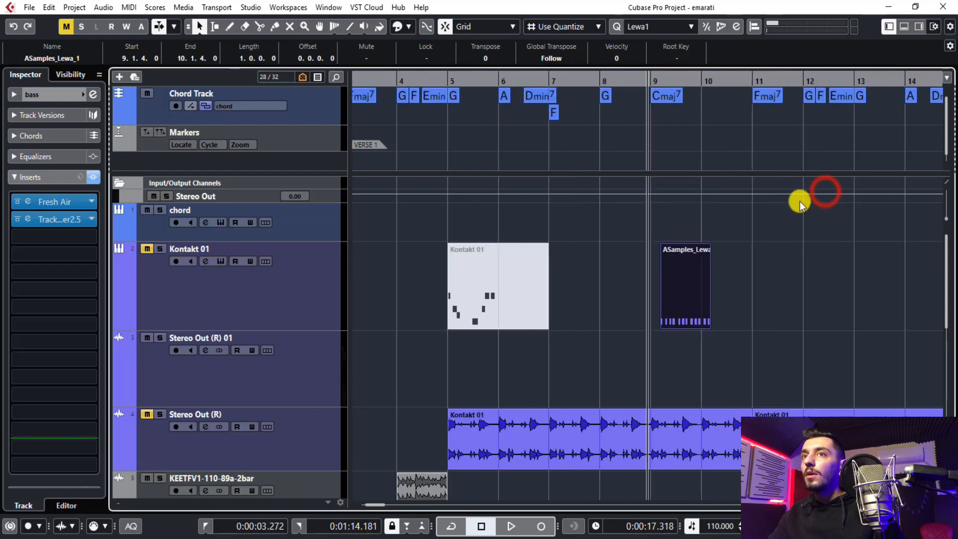
pyautogui.click(693, 272)
pyautogui.click(663, 273)
pyautogui.press('Delete')
# Unmute the Kontakt 01 MIDI part at bar 5 with the Mute tool.
pyautogui.rightClick(514, 274)
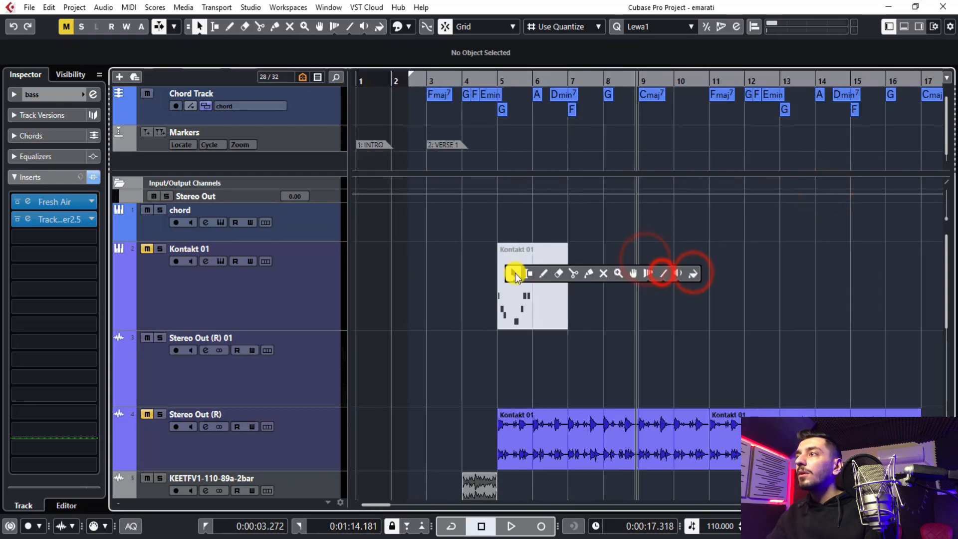
pyautogui.click(605, 274)
pyautogui.click(529, 278)
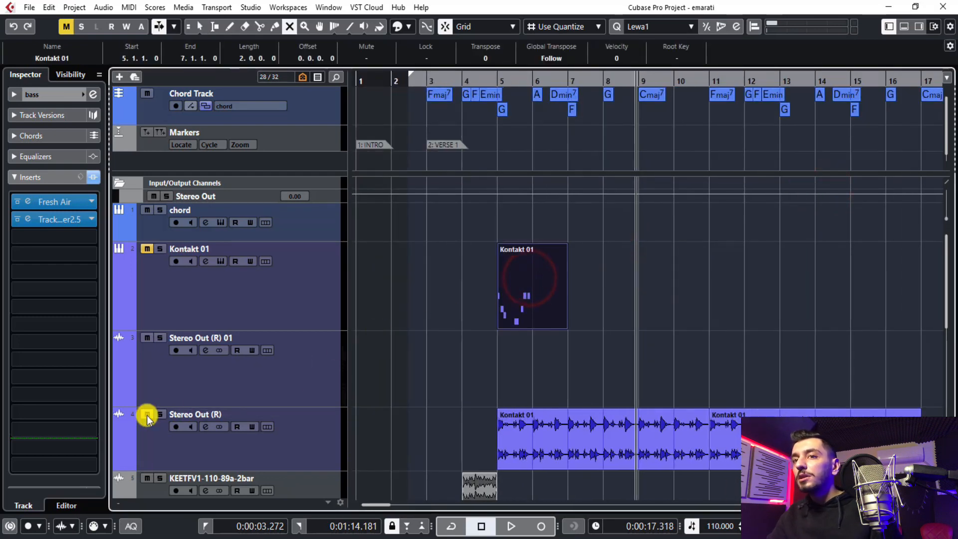
pyautogui.scroll(-2, 148, 414)
pyautogui.scroll(1, 149, 371)
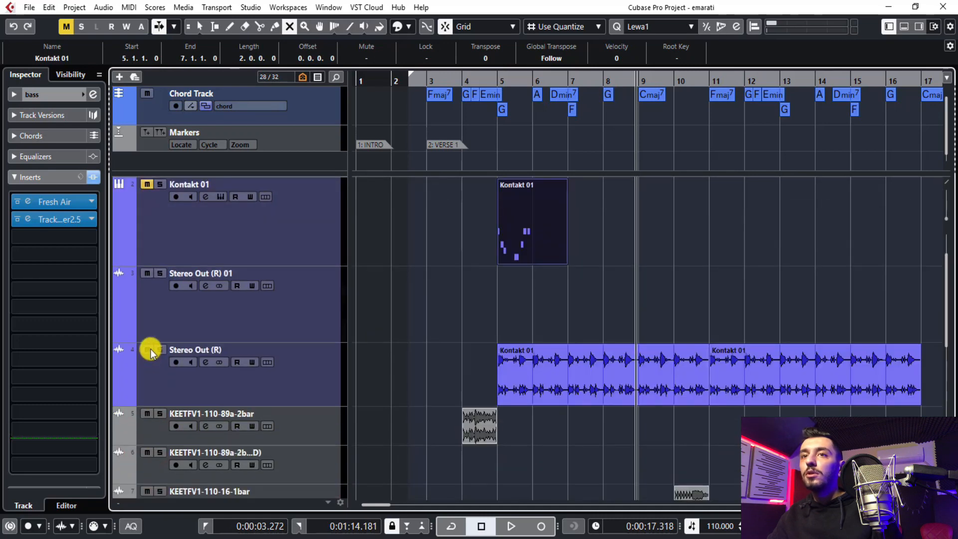
# Mute the Stereo Out (R) track and place the playback cursor shortly before bar 5.
pyautogui.click(150, 349)
pyautogui.press('g')
pyautogui.press('g')
pyautogui.press('g')
pyautogui.press('g')
pyautogui.press('g')
pyautogui.press('g')
pyautogui.press('g')
pyautogui.rightClick(410, 301)
pyautogui.click(409, 301)
pyautogui.click(396, 295)
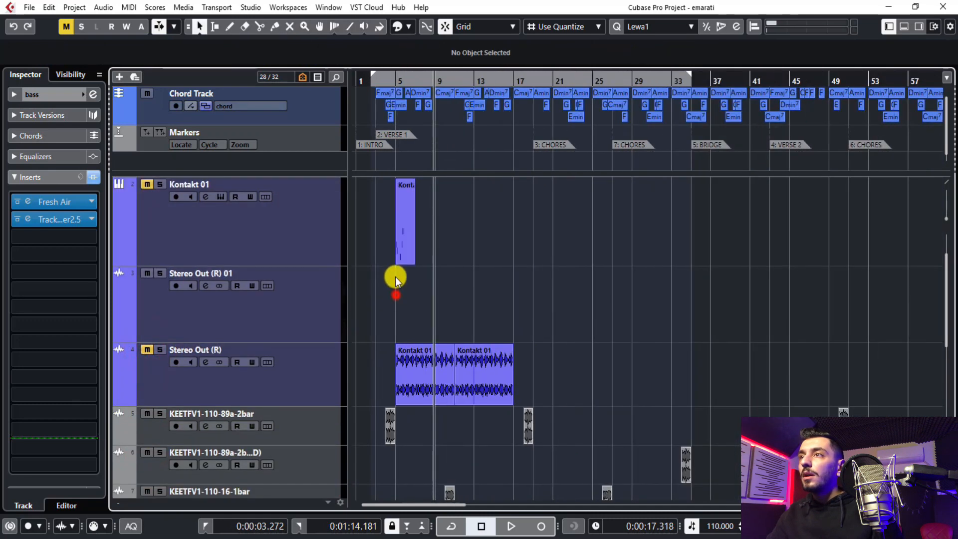
pyautogui.moveTo(392, 77); pyautogui.dragTo(382, 109)
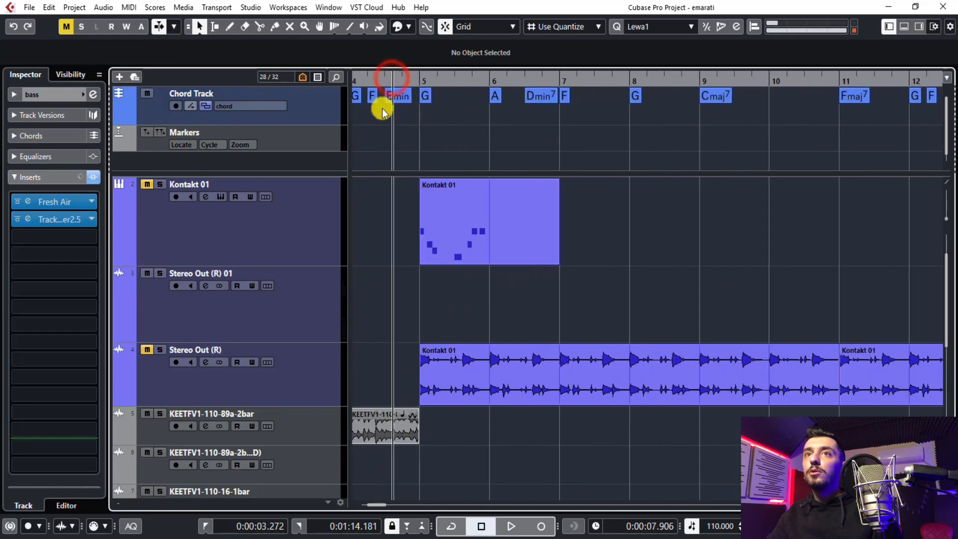
# Unmute the Kontakt 01 track and open its bar 5 MIDI part in a separate Key Editor window.
pyautogui.click(186, 223)
pyautogui.click(486, 212)
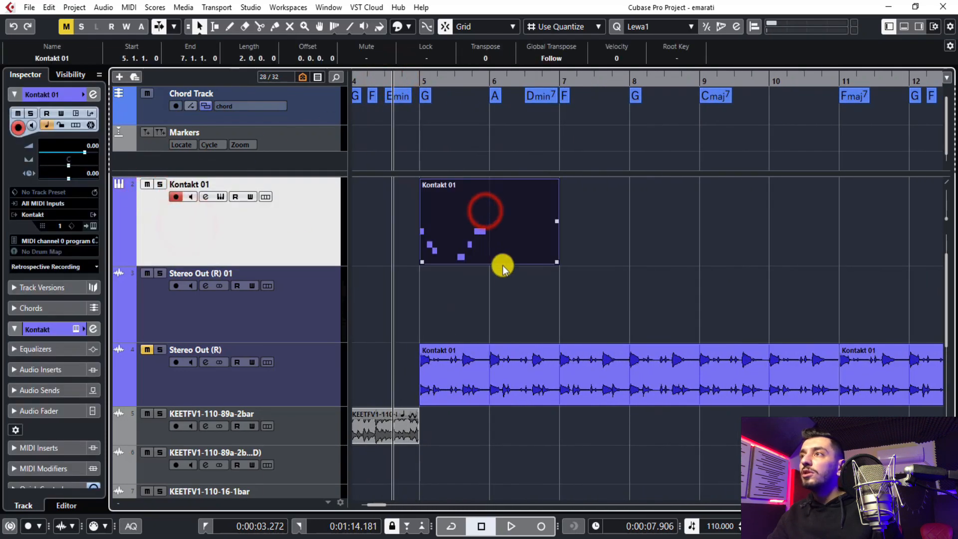
pyautogui.click(509, 285)
pyautogui.doubleClick(487, 229)
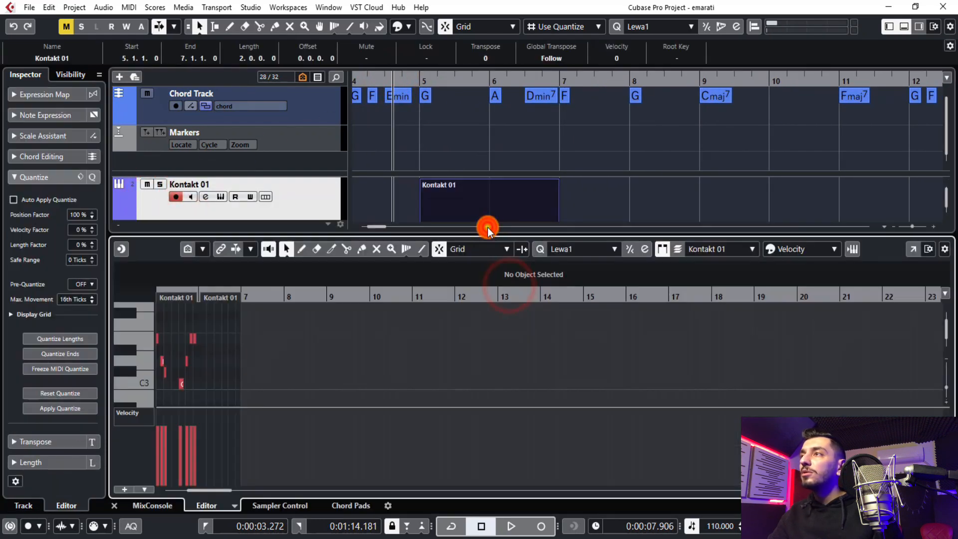
pyautogui.click(912, 252)
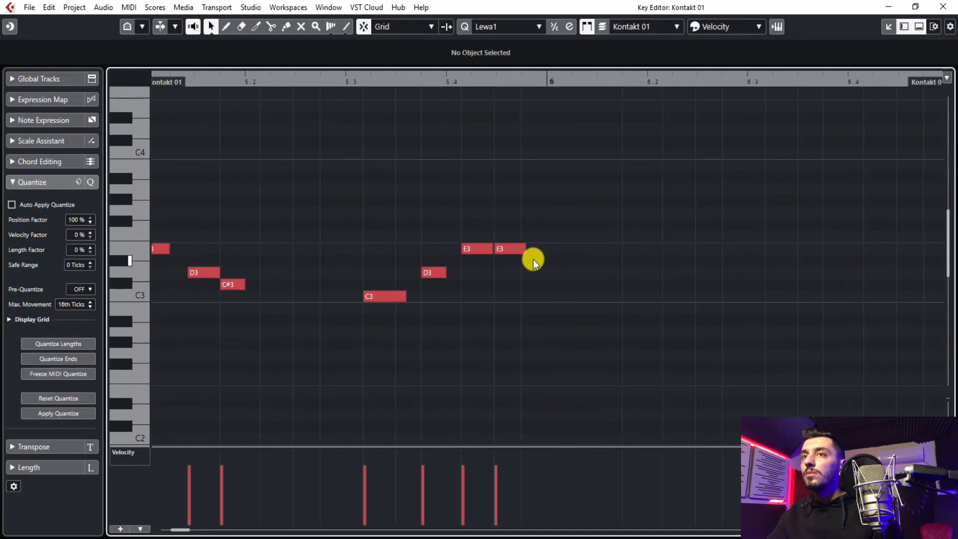
pyautogui.press('h')
pyautogui.press('h')
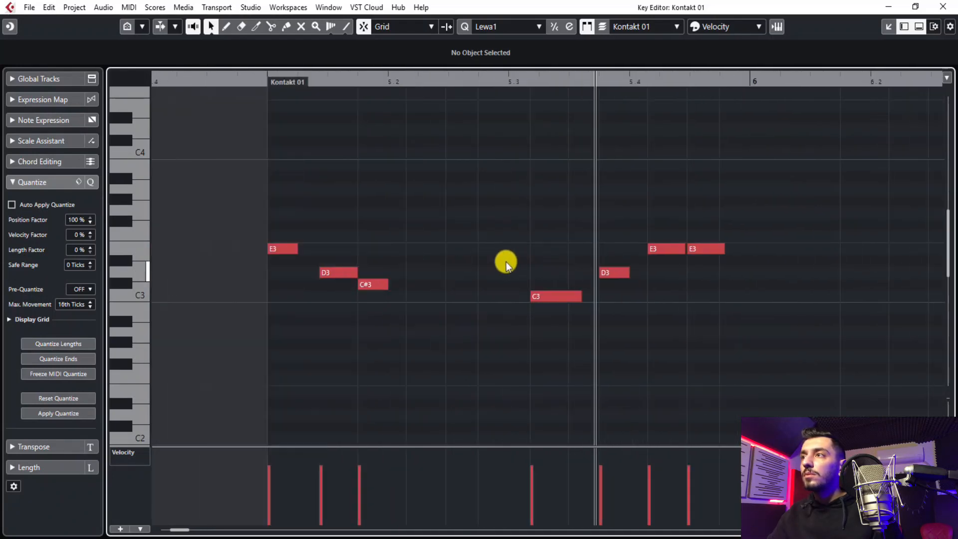
# Shift the first D3 to 5.1.4 with the C#3 following it, and add a C3 of length 0.0.3.0 at 5.1.1.
pyautogui.moveTo(337, 276); pyautogui.dragTo(298, 300)
pyautogui.doubleClick(292, 296)
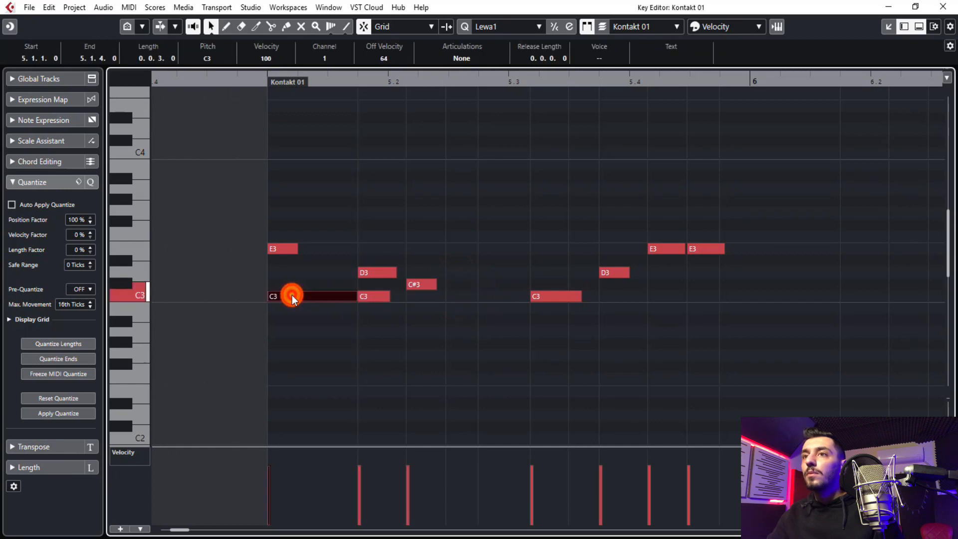
pyautogui.doubleClick(371, 300)
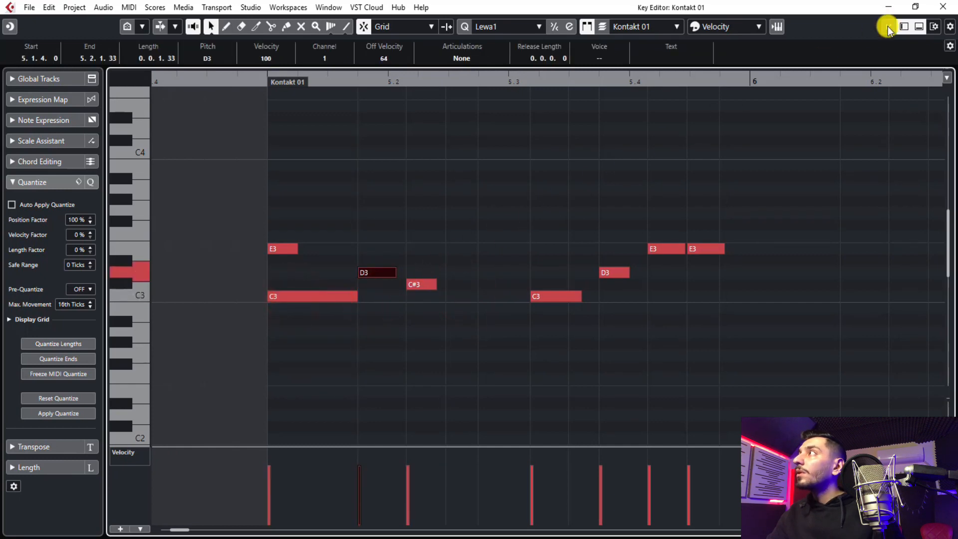
# Solo the Kontakt 01 track in the project and reopen its MIDI part in the separate Key Editor window.
pyautogui.click(889, 28)
pyautogui.click(904, 27)
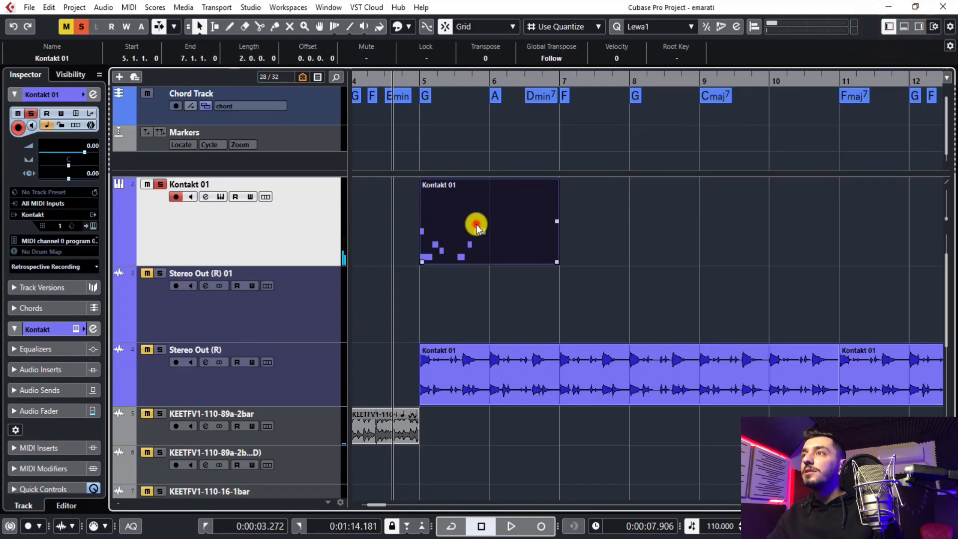
pyautogui.doubleClick(476, 227)
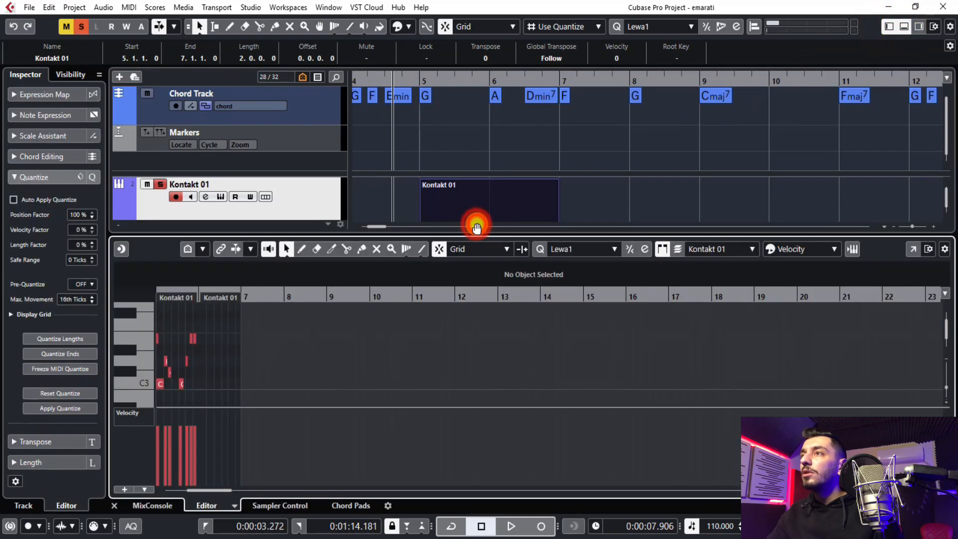
pyautogui.click(917, 249)
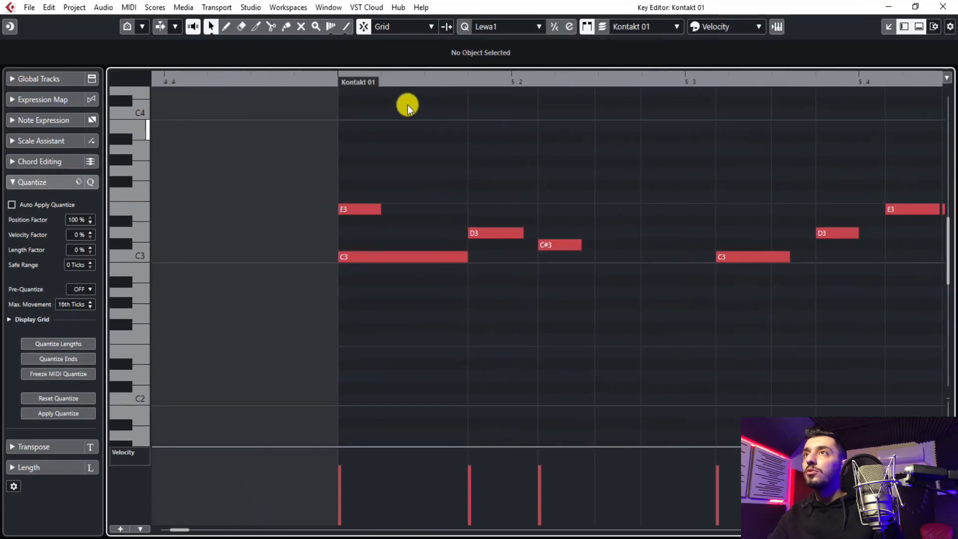
# Add a D3 note at 5.2.2.110 after the C#3 and audition the pattern from just before bar 5.
pyautogui.click(323, 81)
pyautogui.press('space')
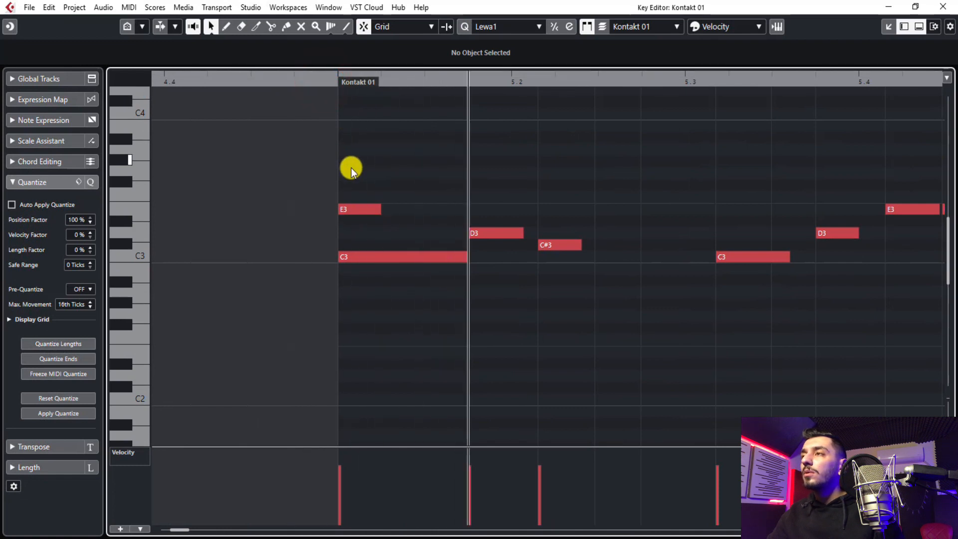
pyautogui.press('space')
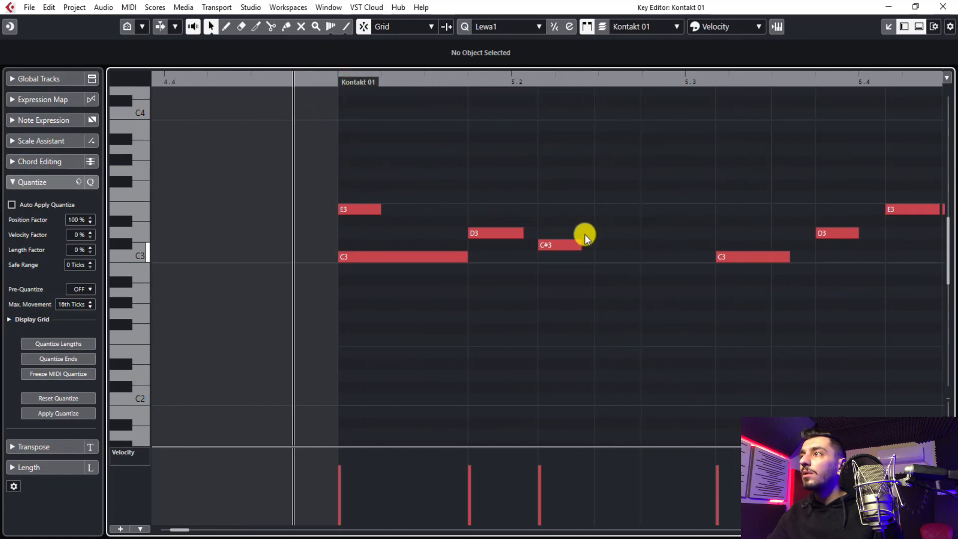
pyautogui.doubleClick(624, 246)
pyautogui.moveTo(627, 246); pyautogui.dragTo(630, 235)
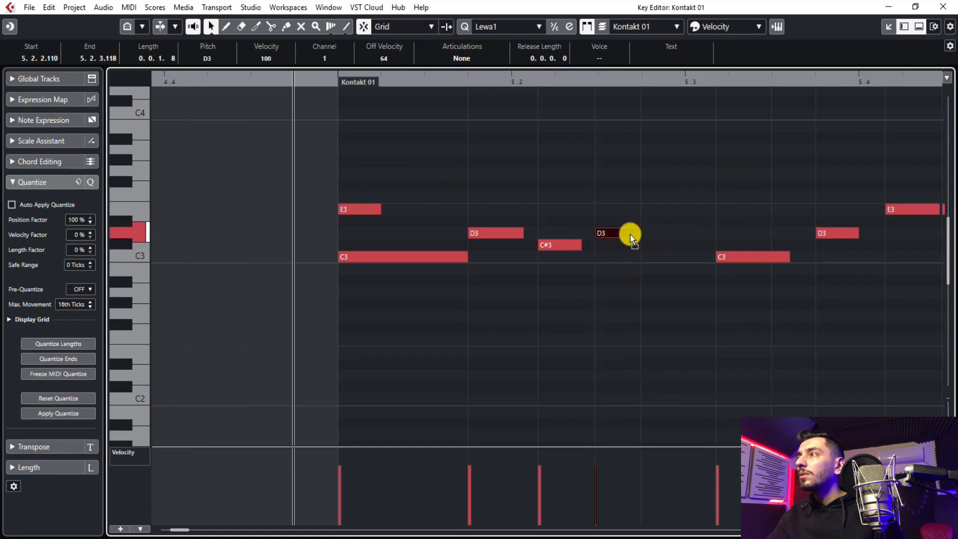
pyautogui.press('space')
pyautogui.press('space')
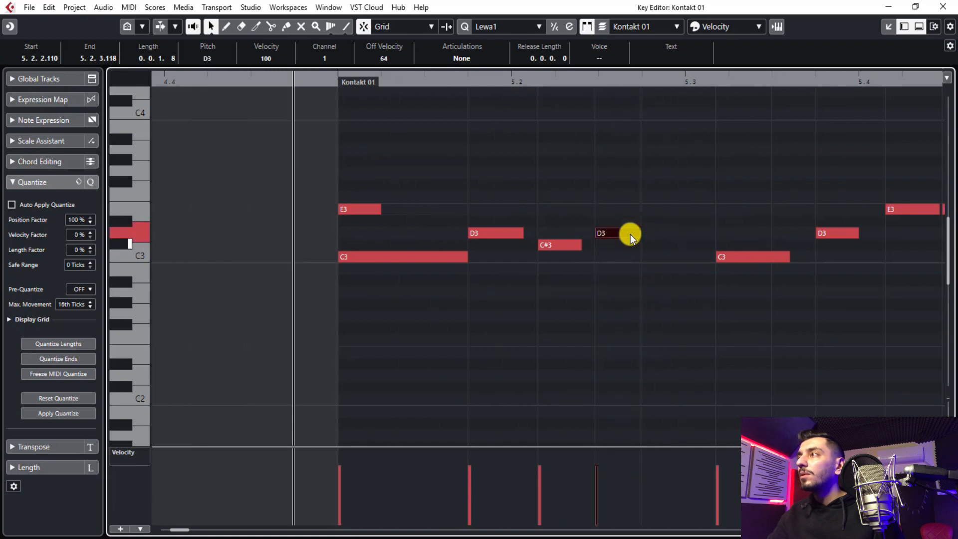
# Add an E3 note at 5.2.3.118 and delete the E3 note at the start of bar 5.
pyautogui.doubleClick(648, 246)
pyautogui.moveTo(664, 241); pyautogui.dragTo(673, 214)
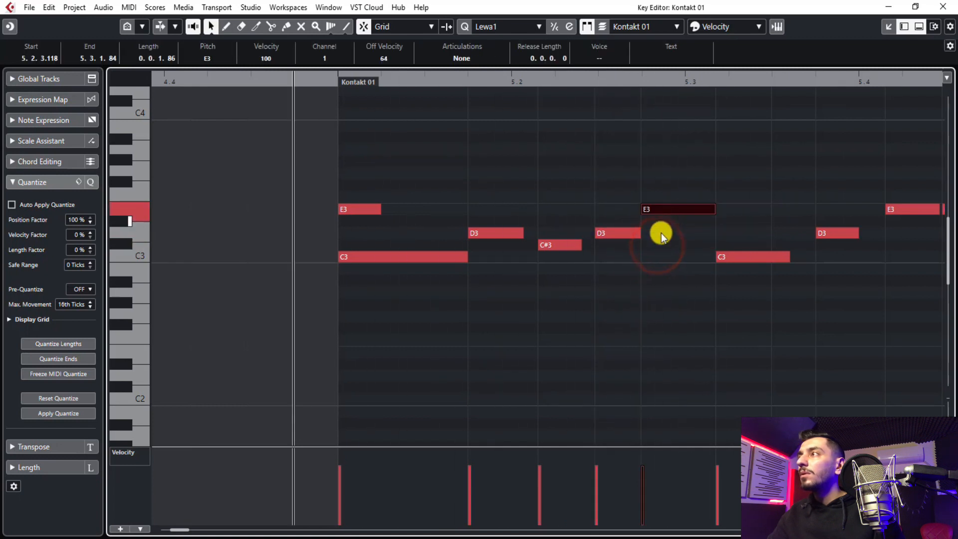
pyautogui.press('space')
pyautogui.moveTo(663, 211); pyautogui.dragTo(664, 239)
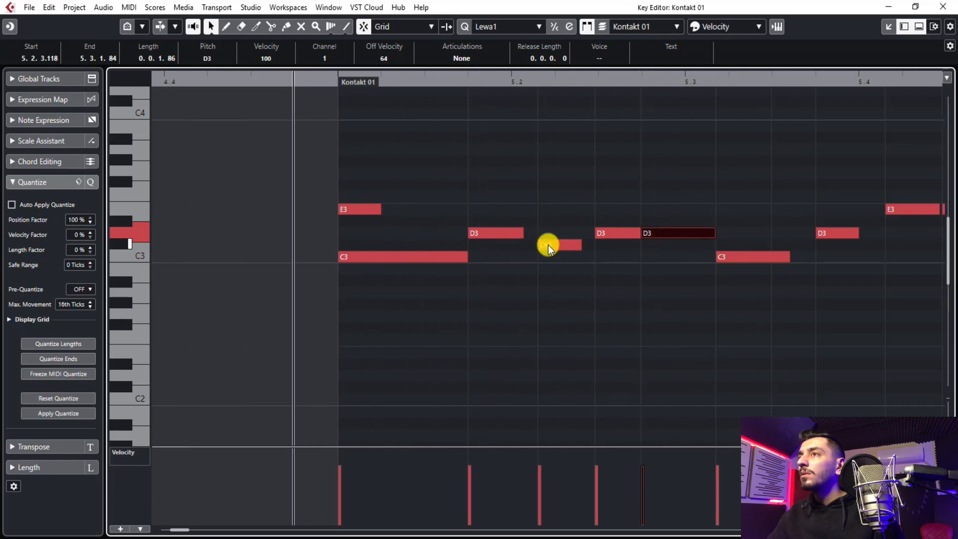
pyautogui.click(339, 212)
pyautogui.doubleClick(354, 212)
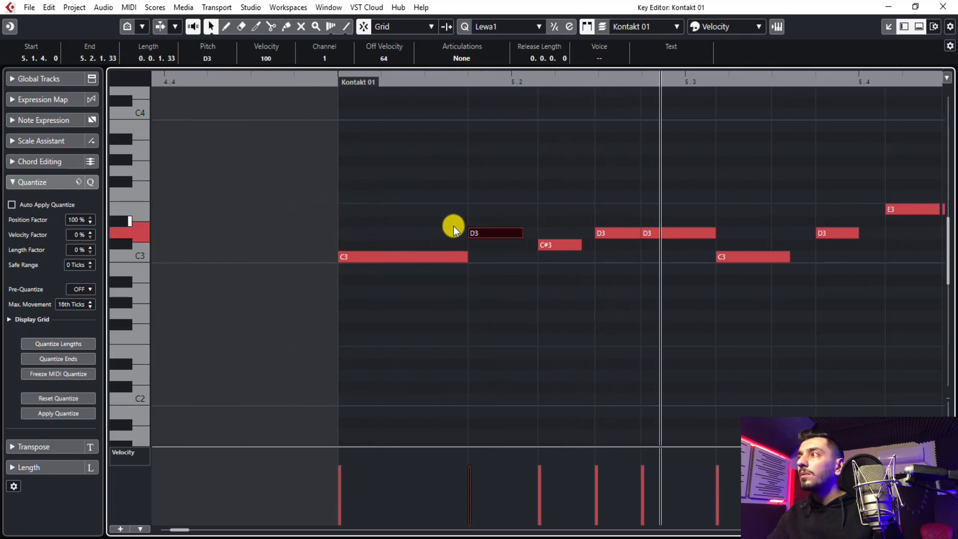
pyautogui.moveTo(652, 234); pyautogui.dragTo(655, 216)
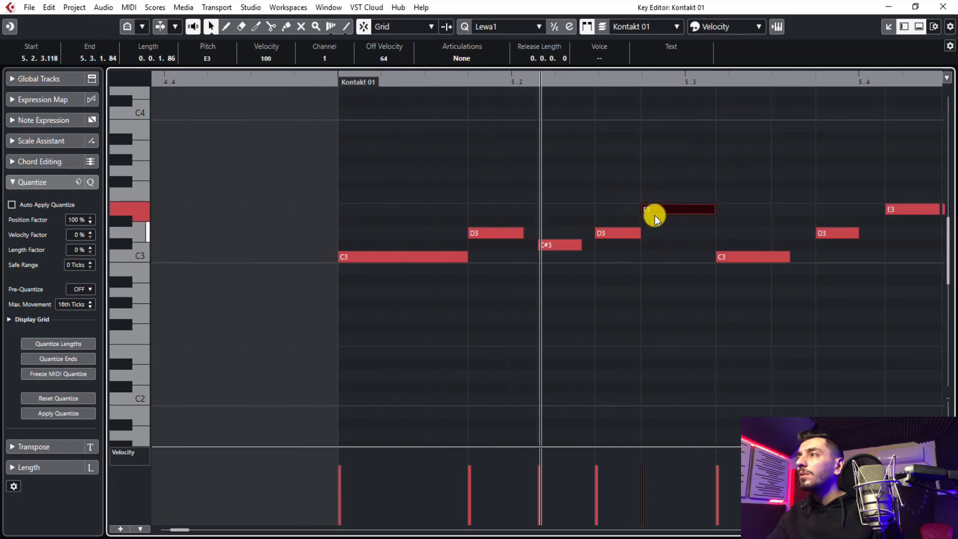
# Shorten the C3 at 5.3.1.84 to 0.0.1.34 and replace the D3 before beat 5.4 with one directly after that C3.
pyautogui.click(725, 257)
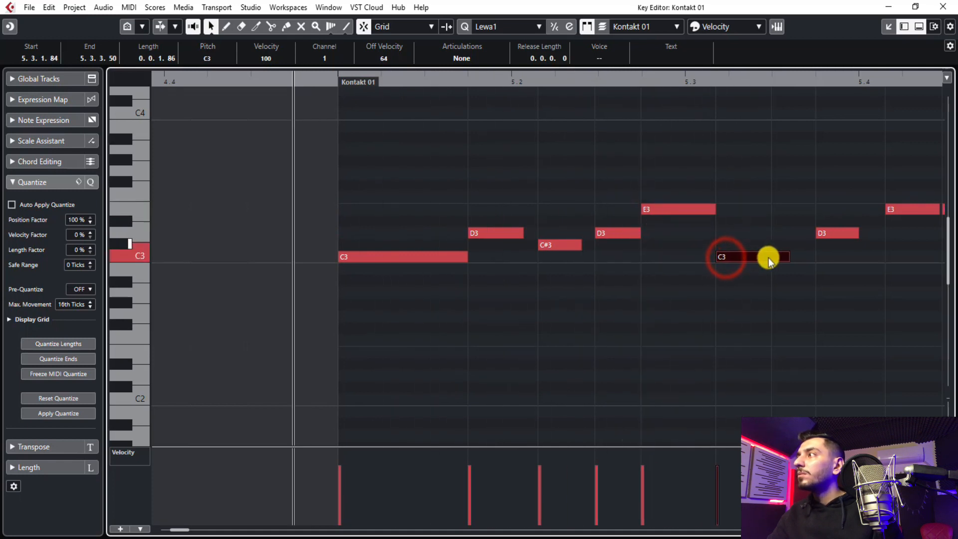
pyautogui.moveTo(787, 257); pyautogui.dragTo(795, 237)
pyautogui.click(787, 257)
pyautogui.doubleClick(786, 246)
pyautogui.click(837, 232)
pyautogui.doubleClick(837, 233)
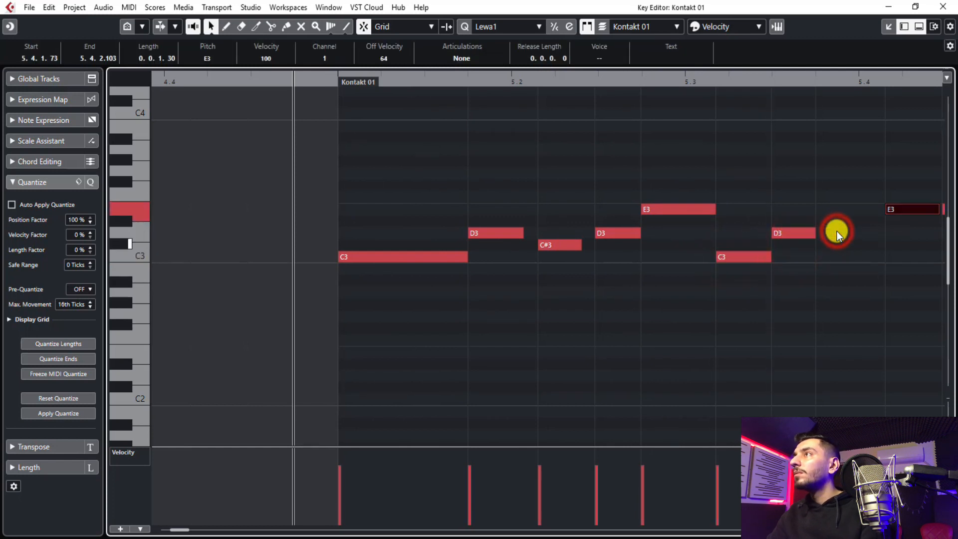
# Add a C#3 note at 5.3.4 between the D3 and the first closing E3, and audition it.
pyautogui.press('space')
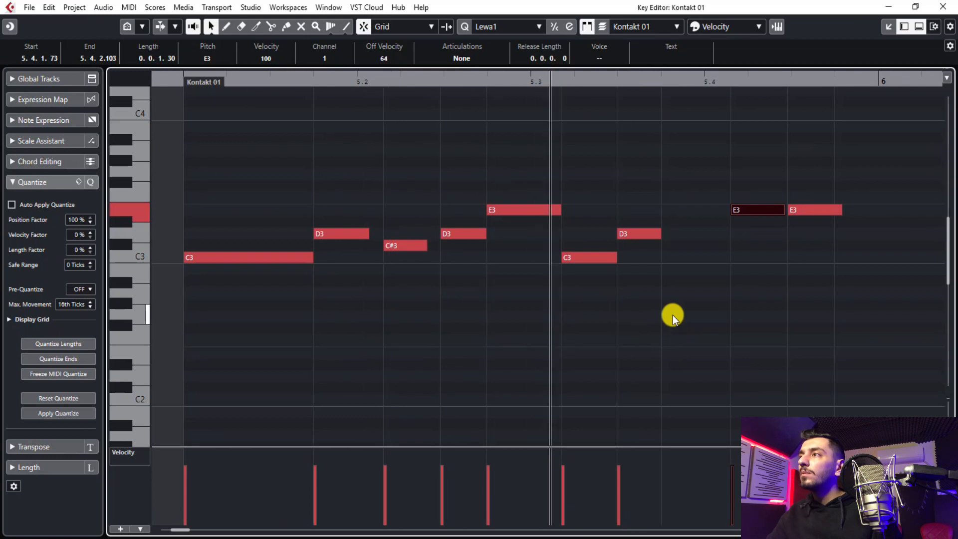
pyautogui.press('space')
pyautogui.doubleClick(686, 214)
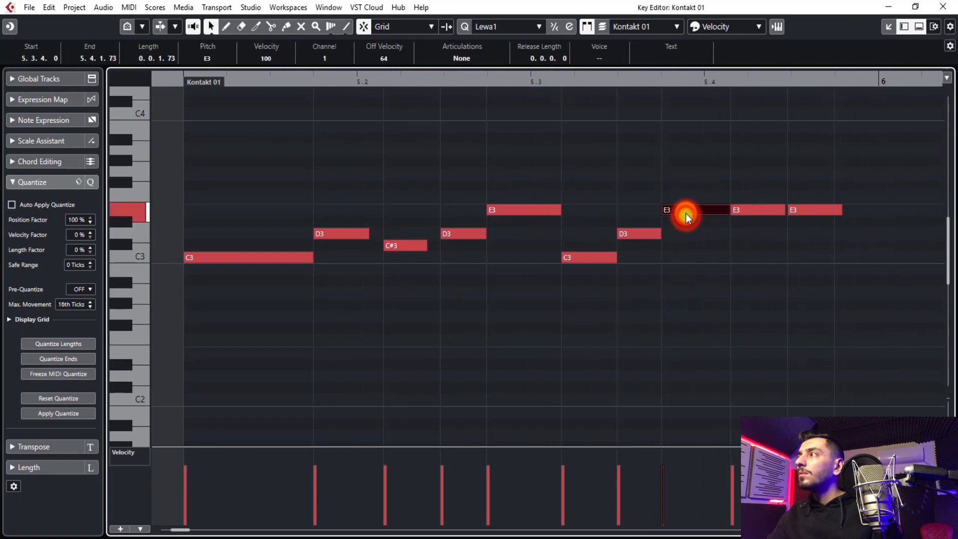
pyautogui.moveTo(686, 213); pyautogui.dragTo(685, 248)
pyautogui.press('space')
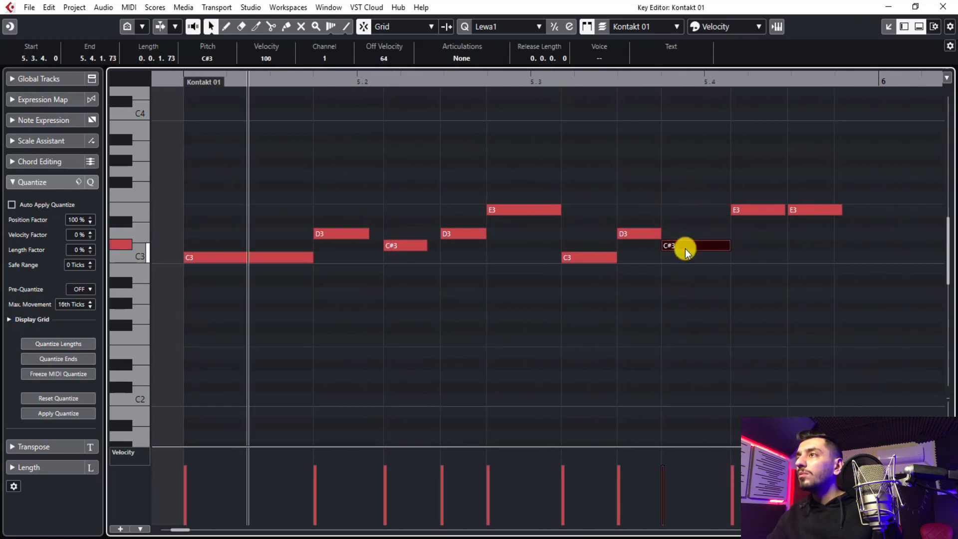
# Delete the E3 note at 5.2.3.118 and raise the C#3 at 5.3.4 to D3.
pyautogui.doubleClick(502, 214)
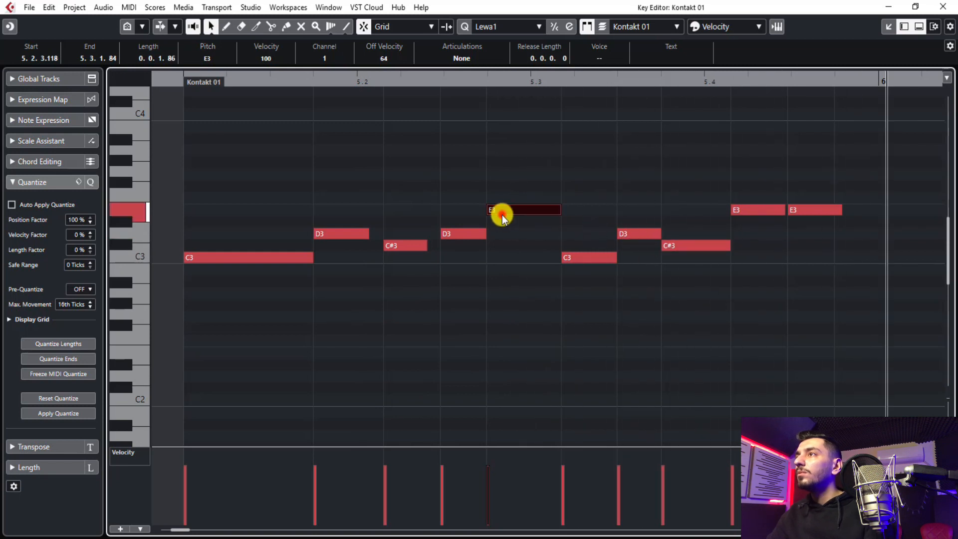
pyautogui.moveTo(501, 216); pyautogui.dragTo(442, 289)
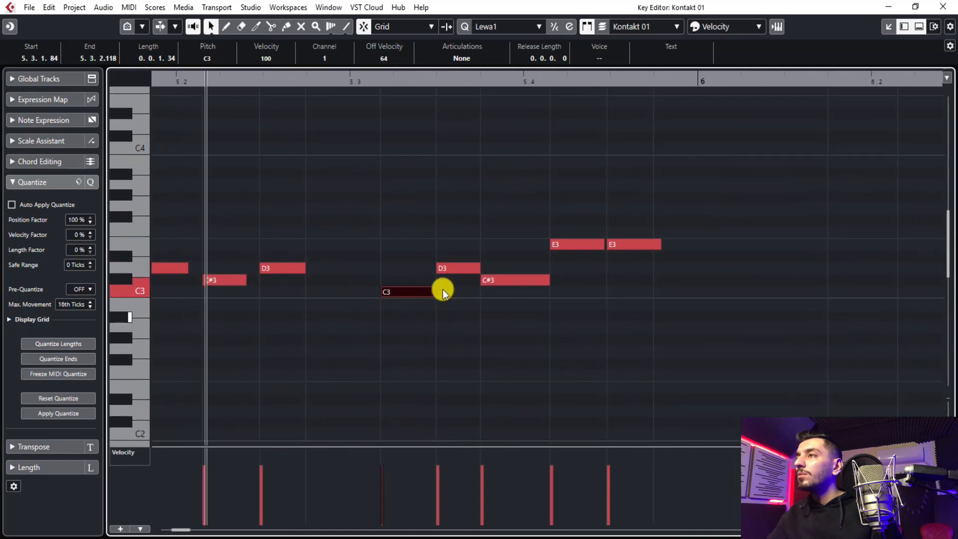
pyautogui.click(498, 281)
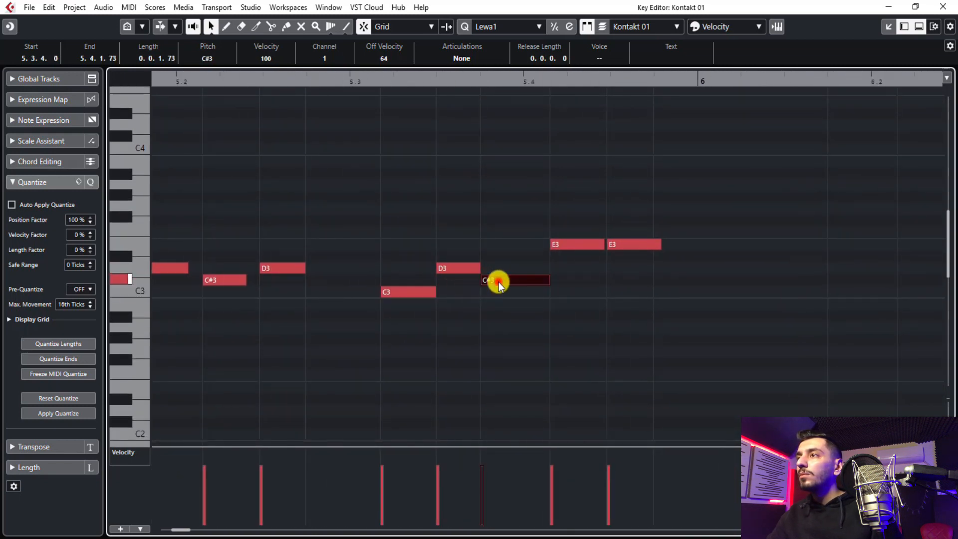
pyautogui.press('Up')
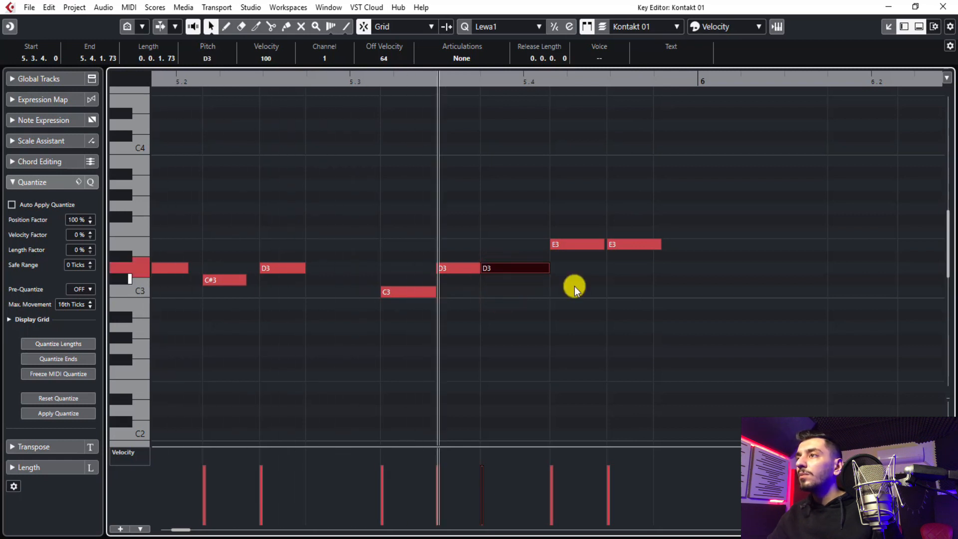
# Place an E3 note of length 0.0.1.8 at 5.4.3.118 at the end of bar 5 and play back the pattern.
pyautogui.moveTo(638, 265); pyautogui.dragTo(576, 238)
pyautogui.click(623, 260)
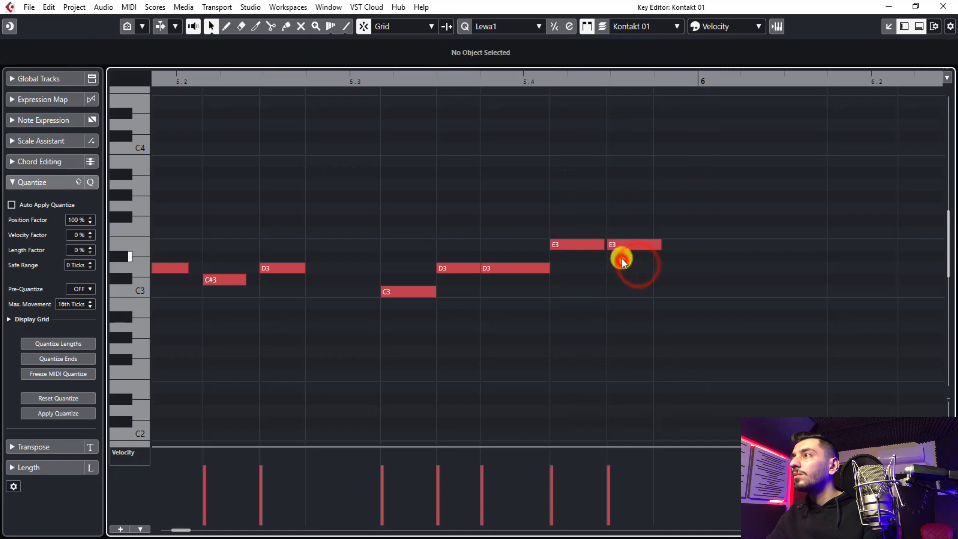
pyautogui.click(619, 248)
pyautogui.click(595, 247)
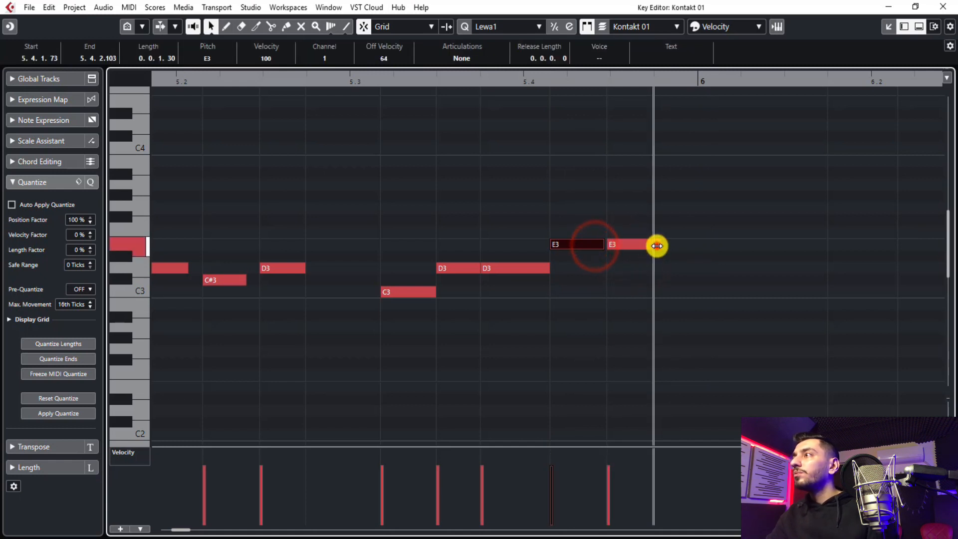
pyautogui.moveTo(657, 245); pyautogui.dragTo(684, 243)
pyautogui.click(669, 248)
pyautogui.click(631, 243)
pyautogui.press('space')
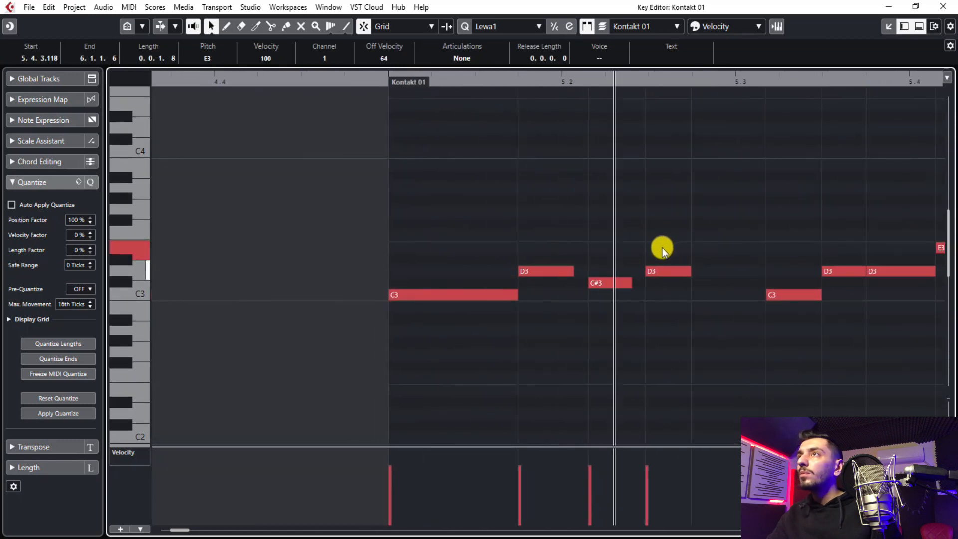
pyautogui.press('space')
# Move the opening C3 note ahead of bar 5 to 4.4.3.118, enlarging the part to fit, and audition the result.
pyautogui.moveTo(409, 297); pyautogui.dragTo(278, 295)
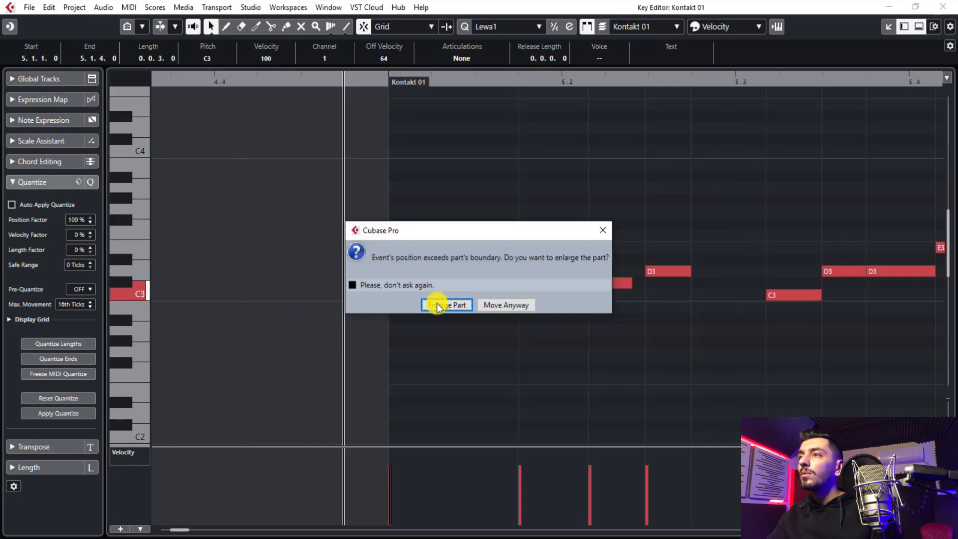
pyautogui.click(437, 302)
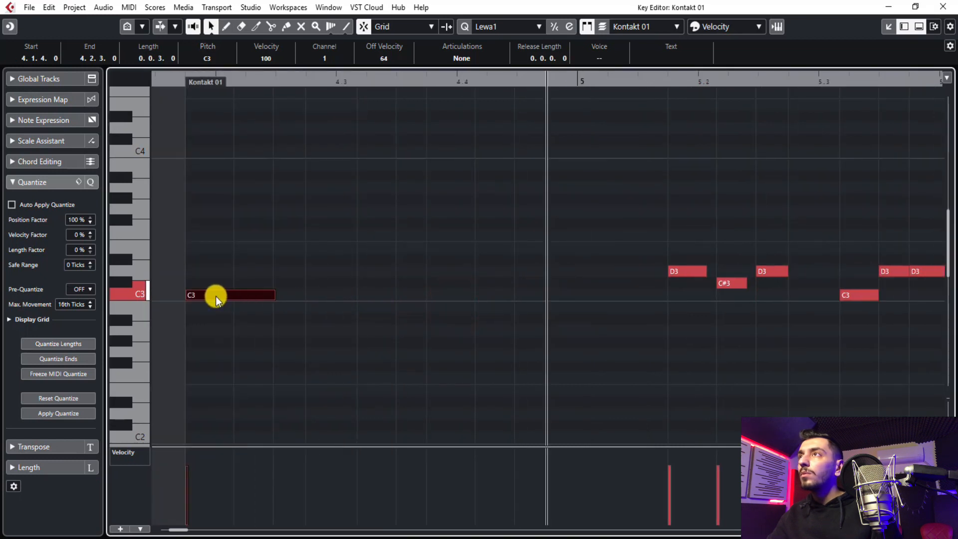
pyautogui.moveTo(214, 296); pyautogui.dragTo(583, 297)
pyautogui.click(514, 81)
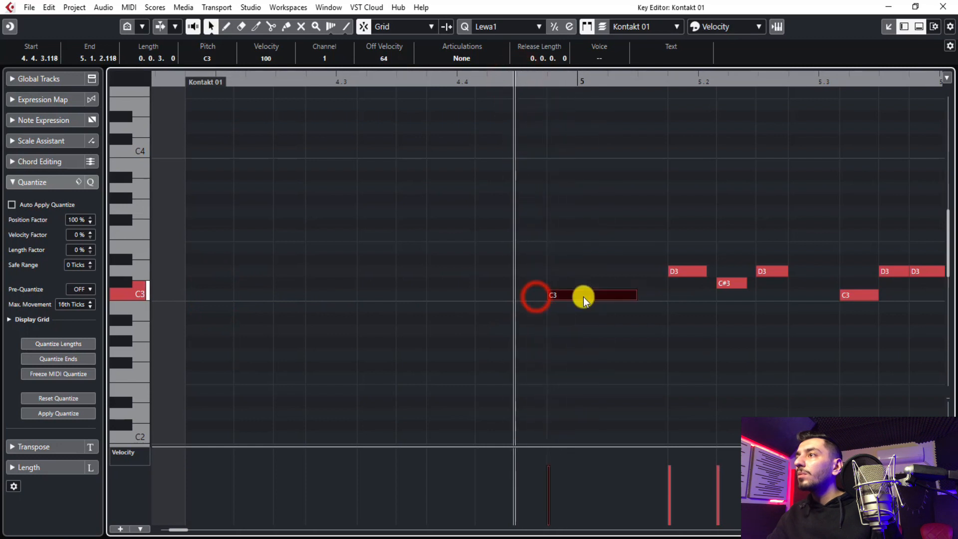
pyautogui.press('space')
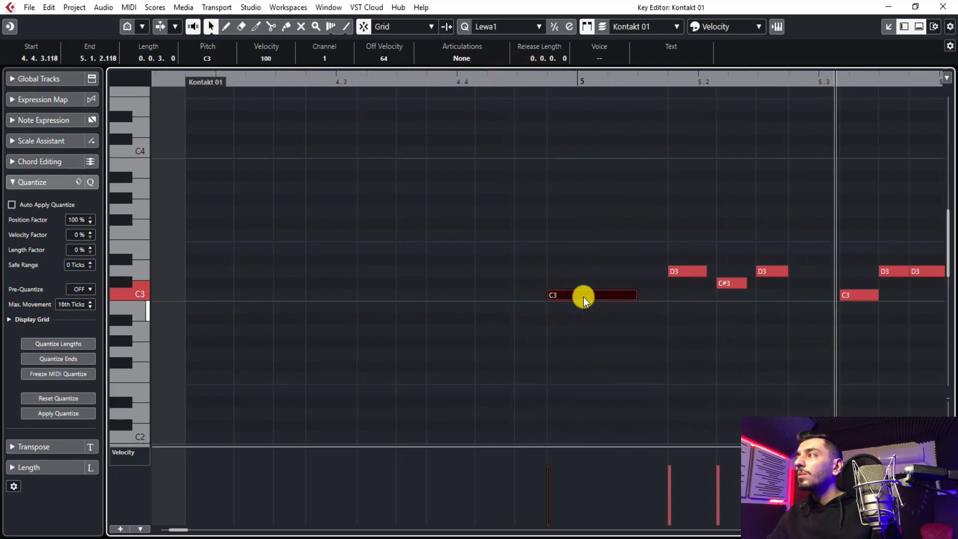
# Return to the arrangement view with the note editor closed and play back the groove alongside the other tracks.
pyautogui.press('g')
pyautogui.press('g')
pyautogui.press('space')
pyautogui.moveTo(260, 293)
pyautogui.mouseDown()
pyautogui.moveTo(284, 298)
pyautogui.moveTo(266, 300)
pyautogui.mouseUp()
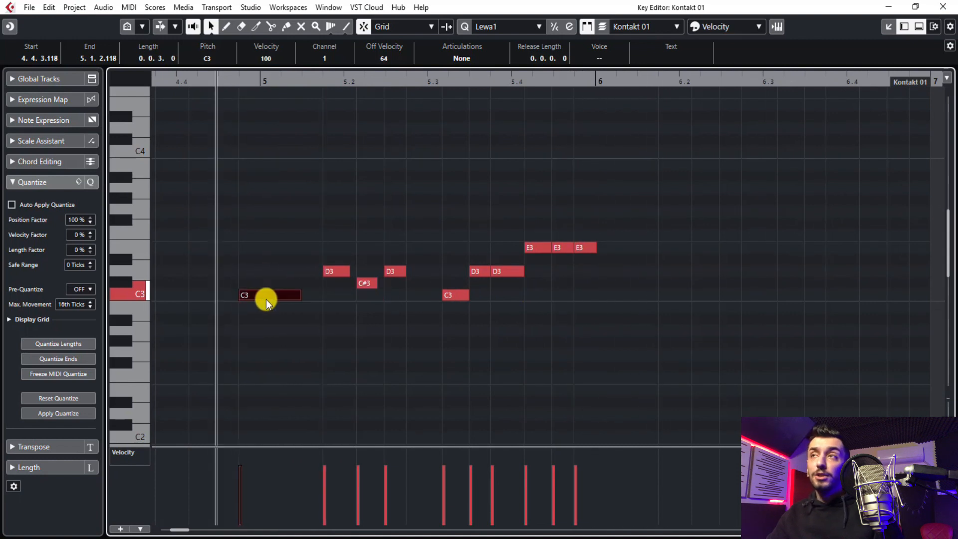
pyautogui.click(889, 27)
pyautogui.click(904, 27)
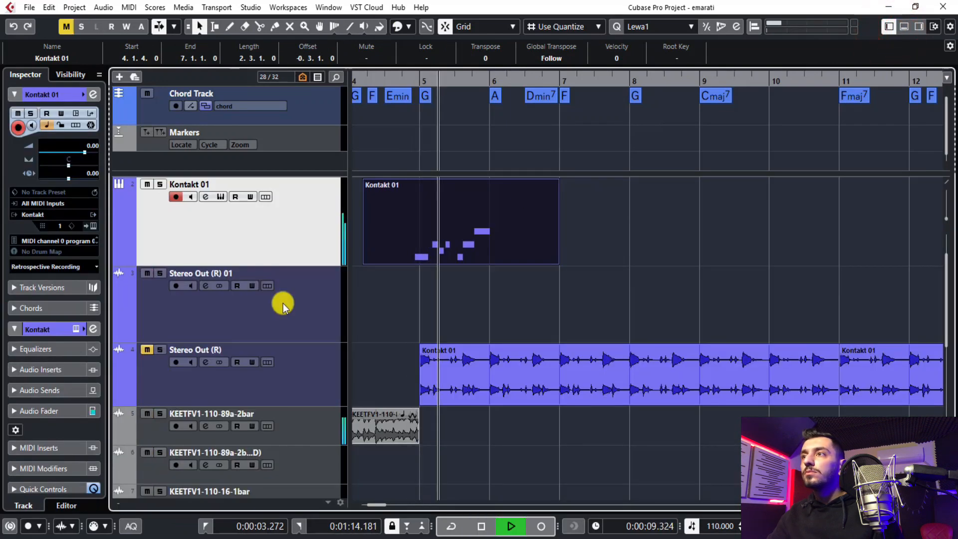
pyautogui.scroll(-8, 284, 310)
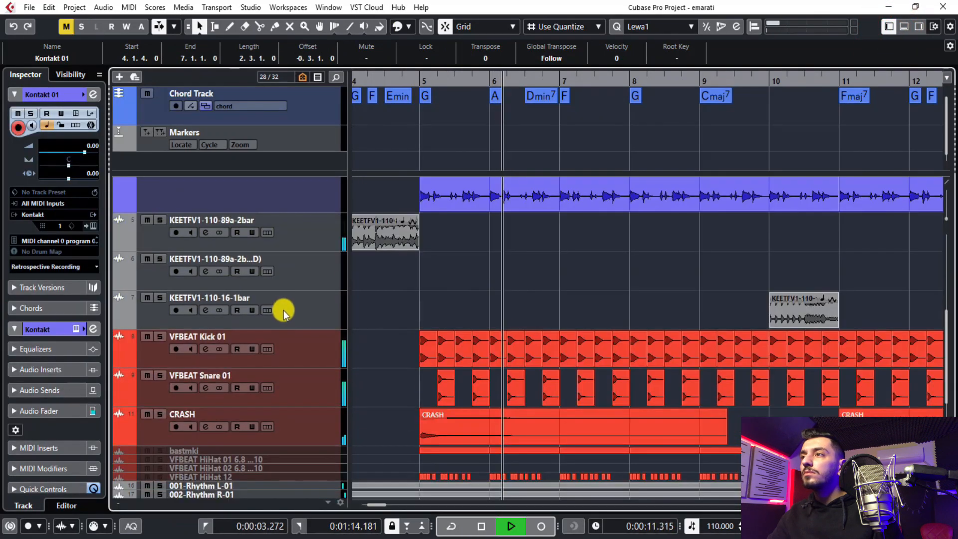
pyautogui.press('space')
# Select all tracks from 001-Rhythm L-01 through bass.
pyautogui.click(290, 391)
pyautogui.keyDown('shift'); pyautogui.click(279, 469); pyautogui.keyUp('shift')
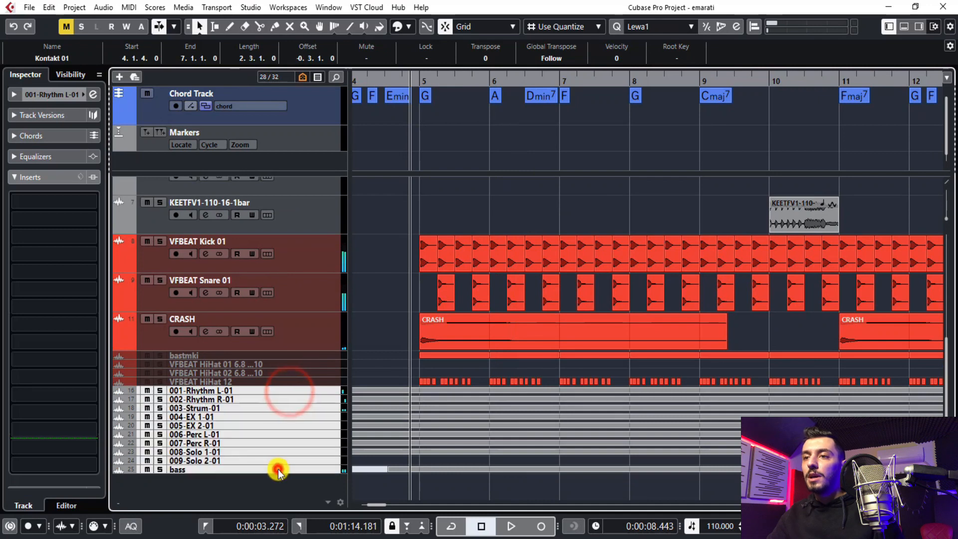
pyautogui.rightClick(275, 468)
pyautogui.click(326, 388)
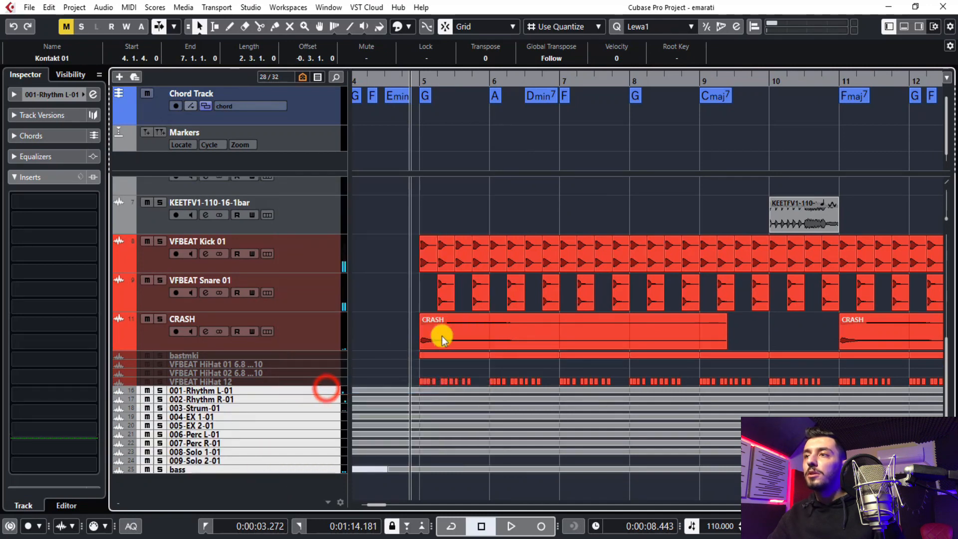
# Audition the Kontakt 01 pattern in the arrangement from just before bar 5.
pyautogui.scroll(5, 456, 329)
pyautogui.scroll(4, 456, 329)
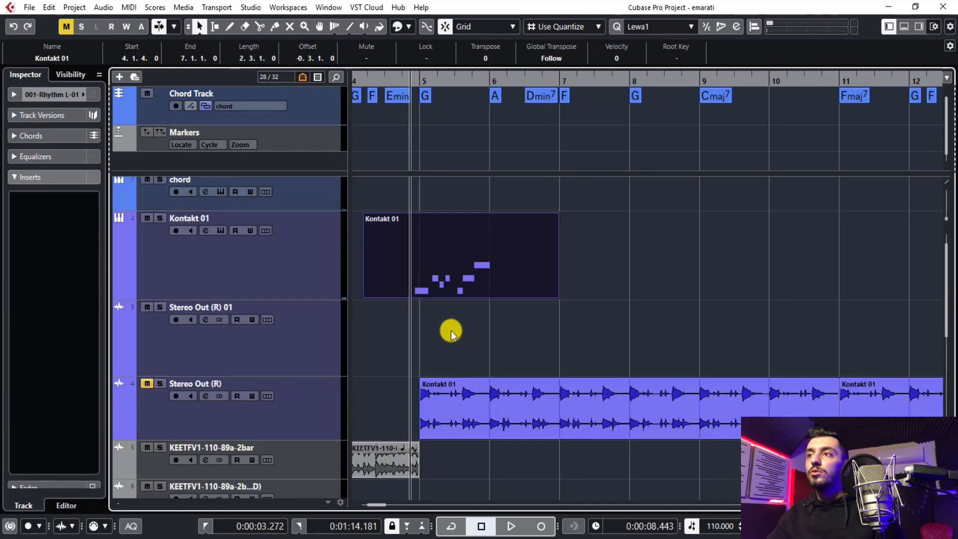
pyautogui.press('space')
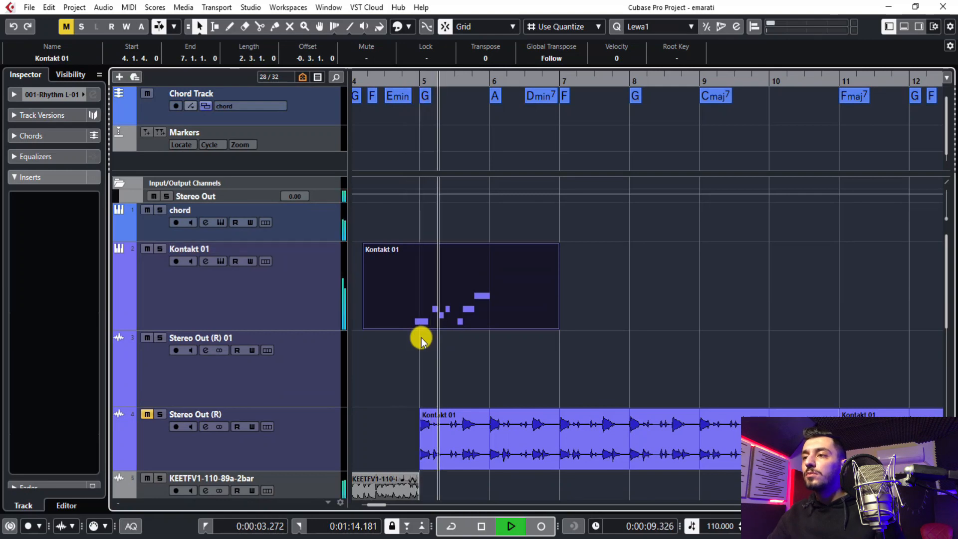
pyautogui.press('h')
pyautogui.press('h')
pyautogui.press('h')
pyautogui.press('h')
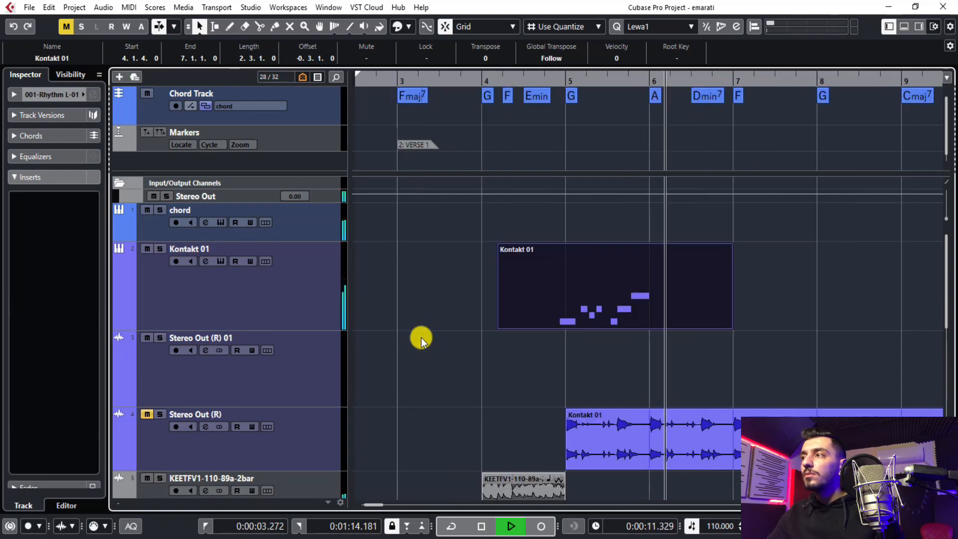
pyautogui.press('space')
# Reopen the Kontakt 01 part in a separate editor and undo the note edits back to the unquantized pattern opening on E3.
pyautogui.doubleClick(500, 300)
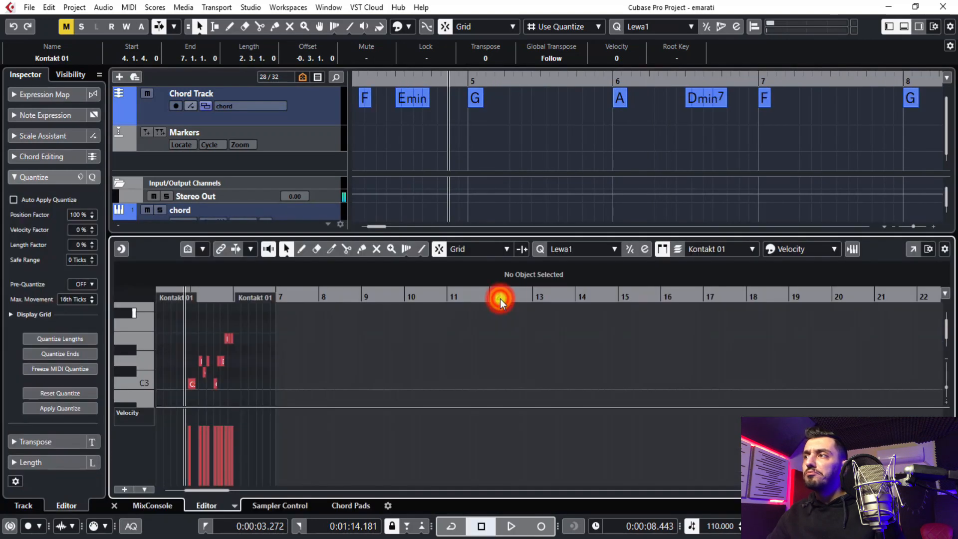
pyautogui.click(912, 248)
pyautogui.hotkey('ctrl', 'z')
pyautogui.hotkey('ctrl', 'z')
pyautogui.hotkey('ctrl', 'z')
pyautogui.hotkey('ctrl', 'z')
pyautogui.hotkey('ctrl', 'z')
pyautogui.hotkey('ctrl', 'z')
pyautogui.hotkey('ctrl', 'z')
pyautogui.hotkey('ctrl', 'z')
pyautogui.hotkey('ctrl', 'z')
pyautogui.hotkey('ctrl', 'z')
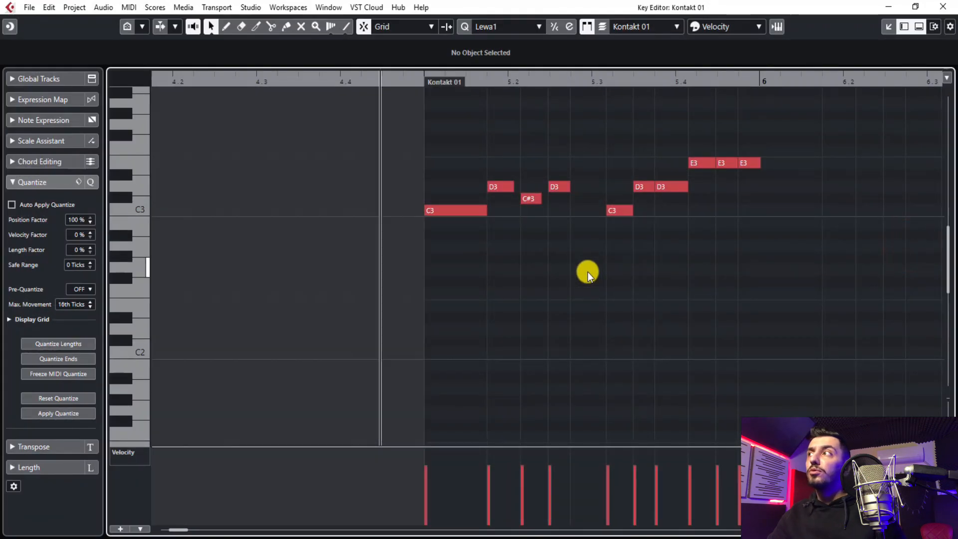
pyautogui.hotkey('ctrl', 'z')
pyautogui.hotkey('ctrl', 'z')
pyautogui.hotkey('ctrl', 'z')
pyautogui.hotkey('ctrl', 'z')
pyautogui.hotkey('ctrl', 'z')
pyautogui.hotkey('ctrl', 'z')
pyautogui.hotkey('ctrl', 'z')
pyautogui.hotkey('ctrl', 'z')
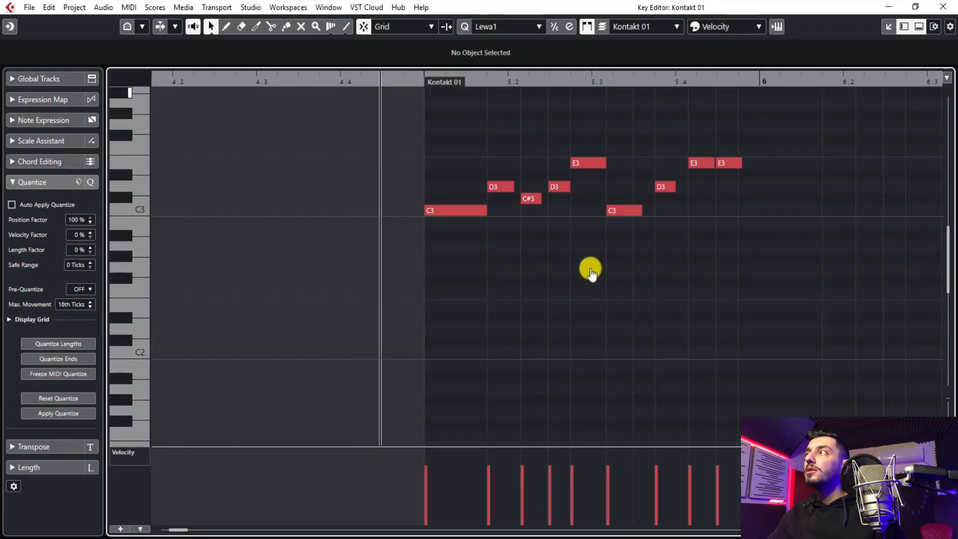
pyautogui.hotkey('ctrl', 'z')
pyautogui.hotkey('ctrl', 'z')
pyautogui.hotkey('ctrl', 'z')
pyautogui.hotkey('ctrl', 'z')
pyautogui.hotkey('ctrl', 'z')
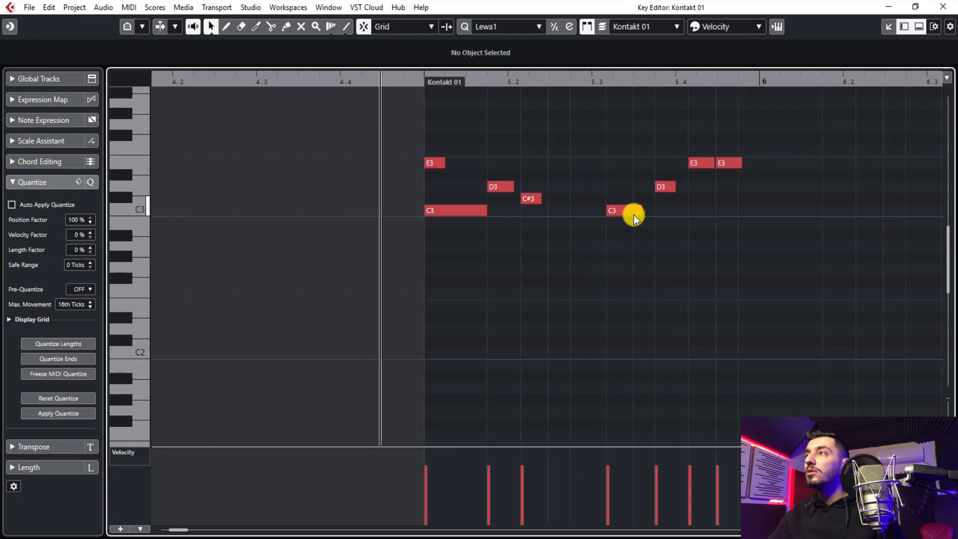
pyautogui.hotkey('ctrl', 'z')
pyautogui.hotkey('ctrl', 'z')
pyautogui.hotkey('ctrl', 'z')
pyautogui.hotkey('ctrl', 'z')
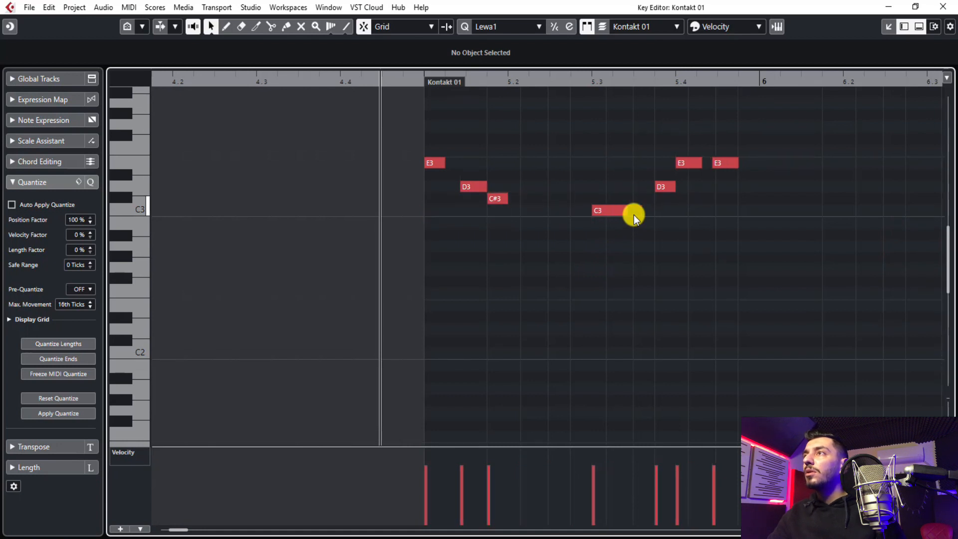
# Play the restored pattern and quantize all its notes to the Lewa1 groove grid.
pyautogui.press('space')
pyautogui.hotkey('ctrl', 'a')
pyautogui.press('q')
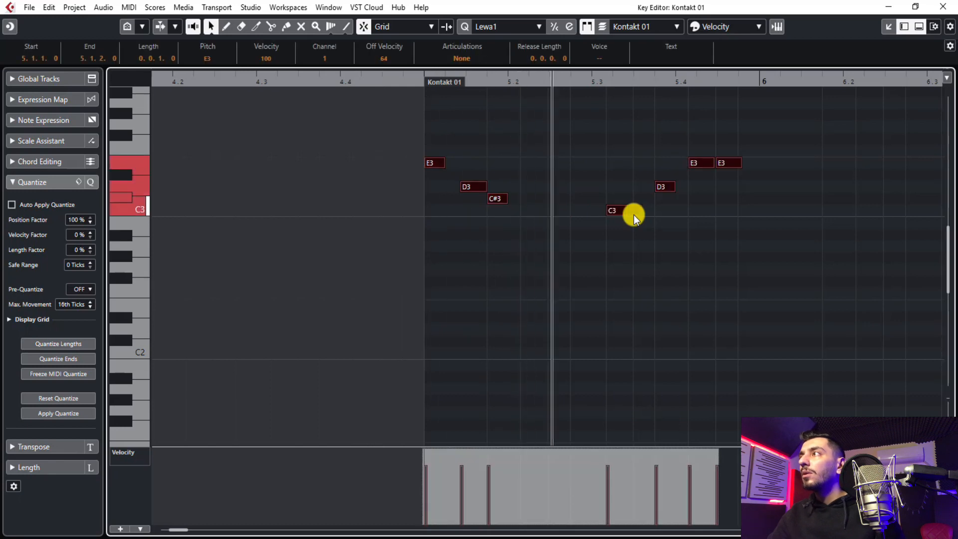
# Unmute the Kontakt 01 part in the arrangement and audition it with the other tracks.
pyautogui.click(891, 26)
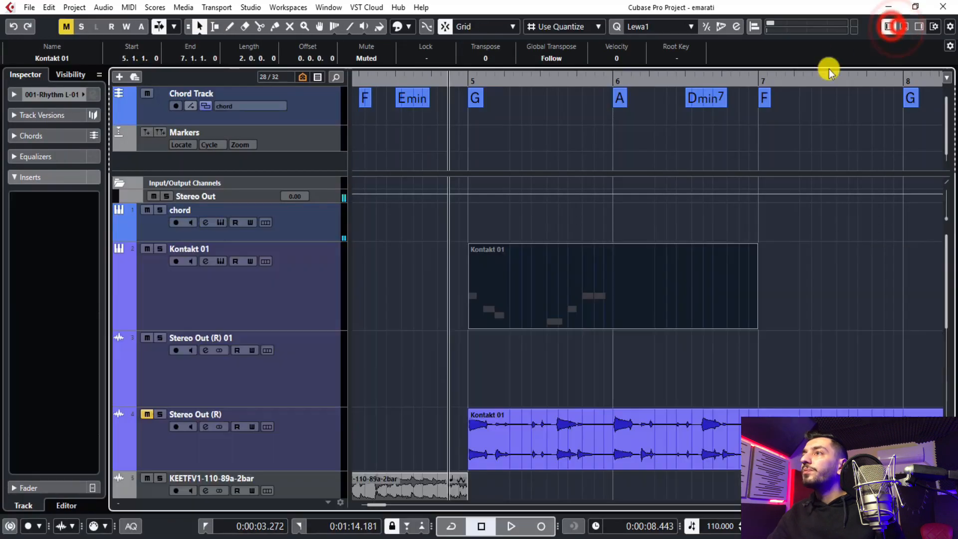
pyautogui.rightClick(561, 271)
pyautogui.click(603, 273)
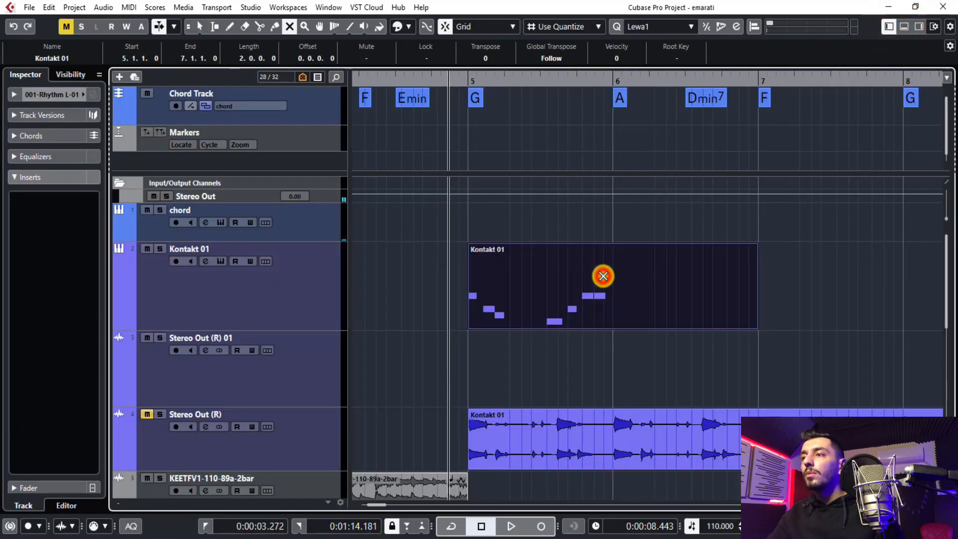
pyautogui.scroll(-3, 436, 270)
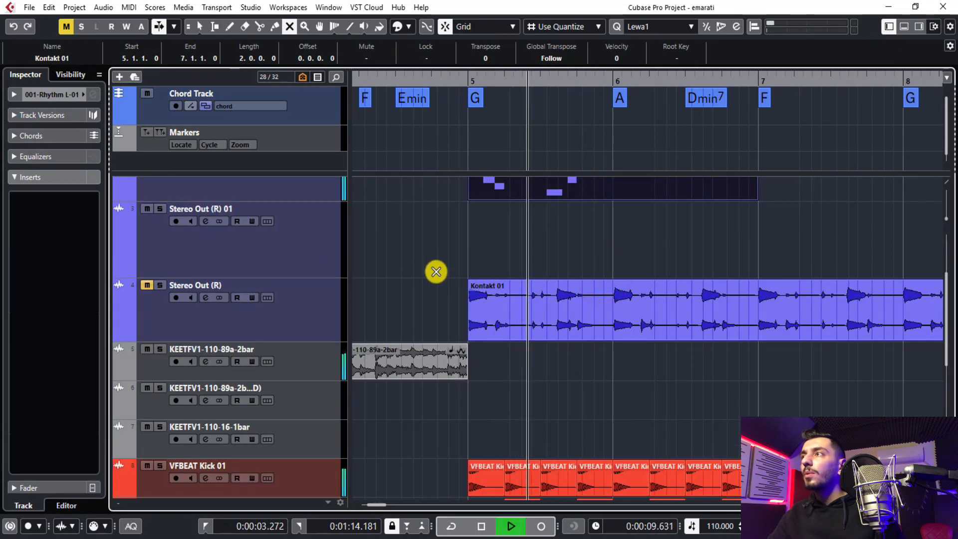
pyautogui.scroll(2, 468, 334)
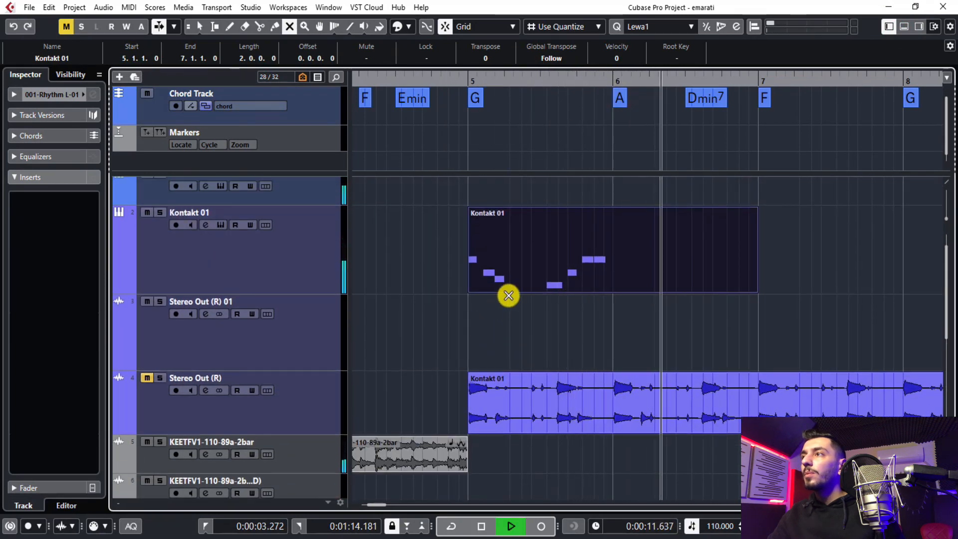
pyautogui.press('space')
pyautogui.press('space')
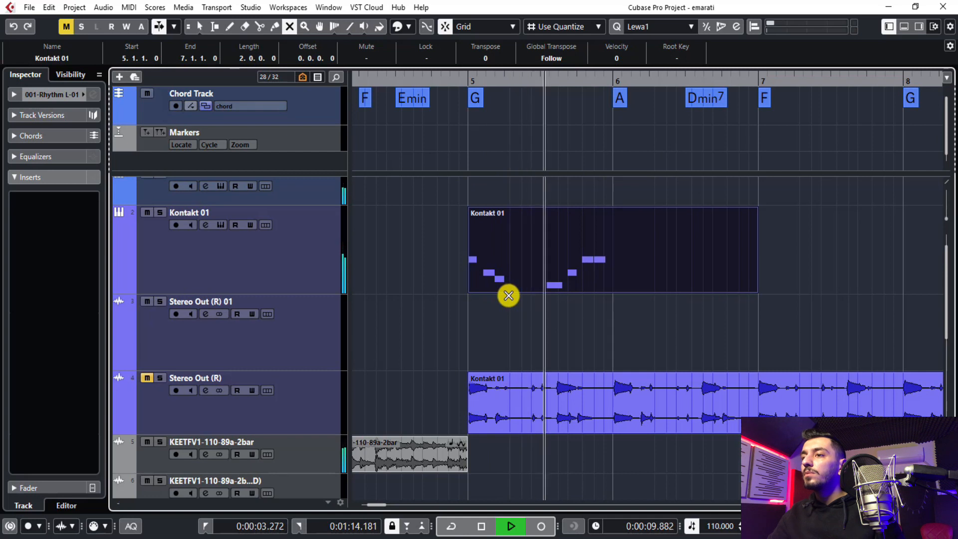
pyautogui.press('space')
# Switch back to the object selection tool and select the Kontakt 01 part starting at bar 5.
pyautogui.press('1')
pyautogui.click(481, 333)
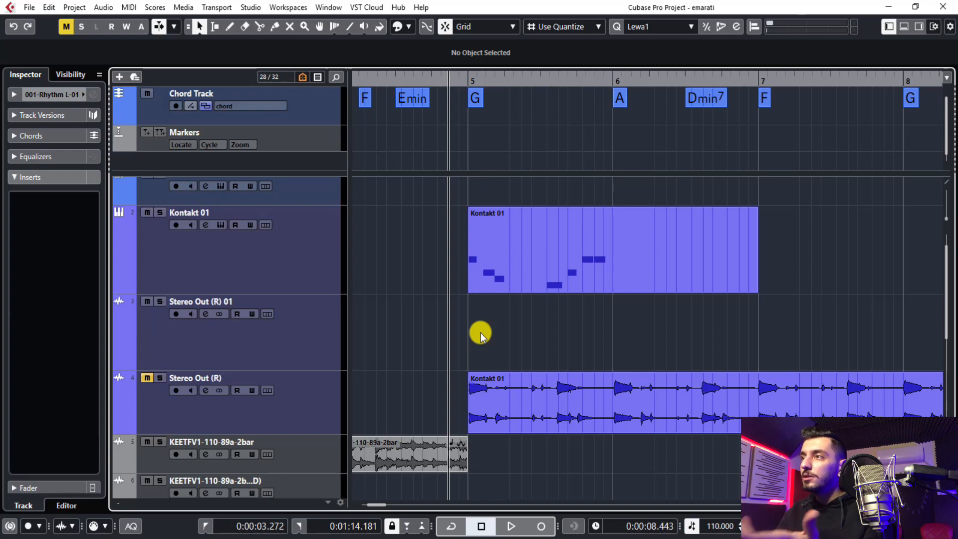
pyautogui.click(504, 279)
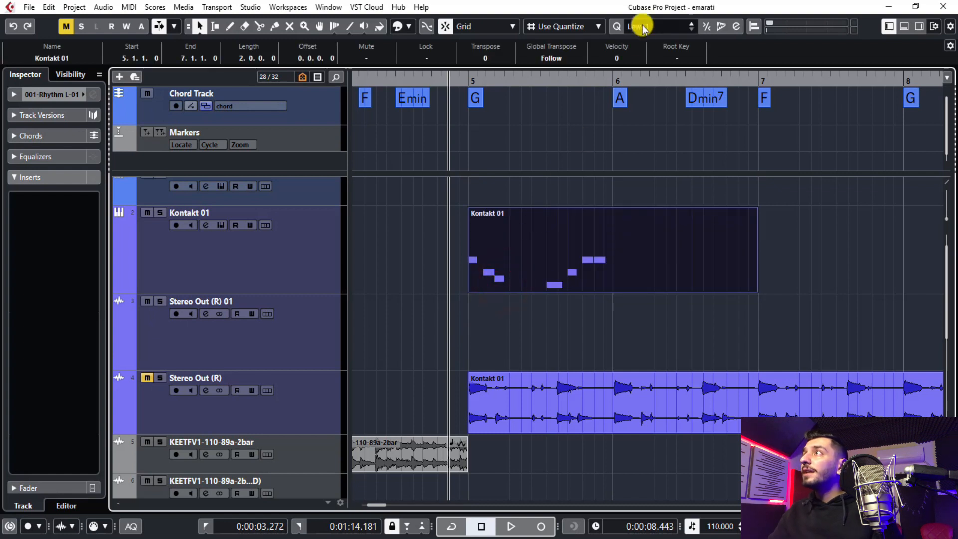